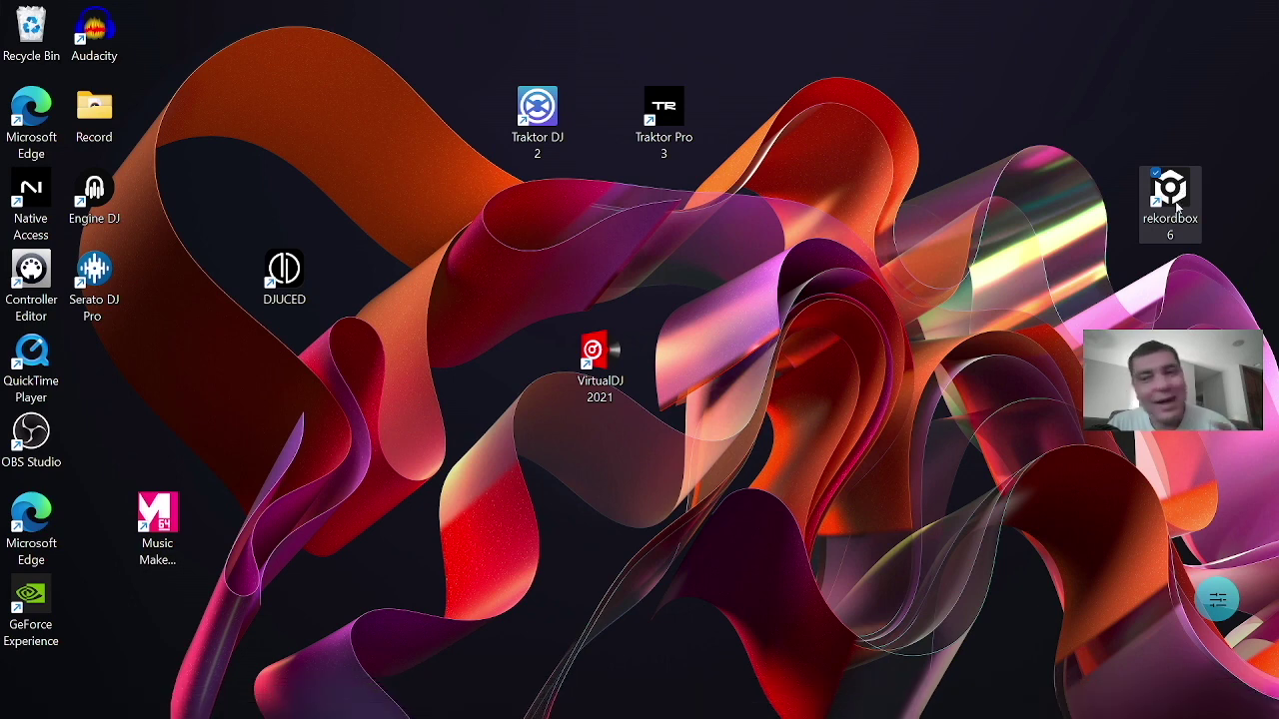
# Launch rekordbox 6 and expand the Playlists branch in the library tree.
pyautogui.doubleClick(1184, 208)
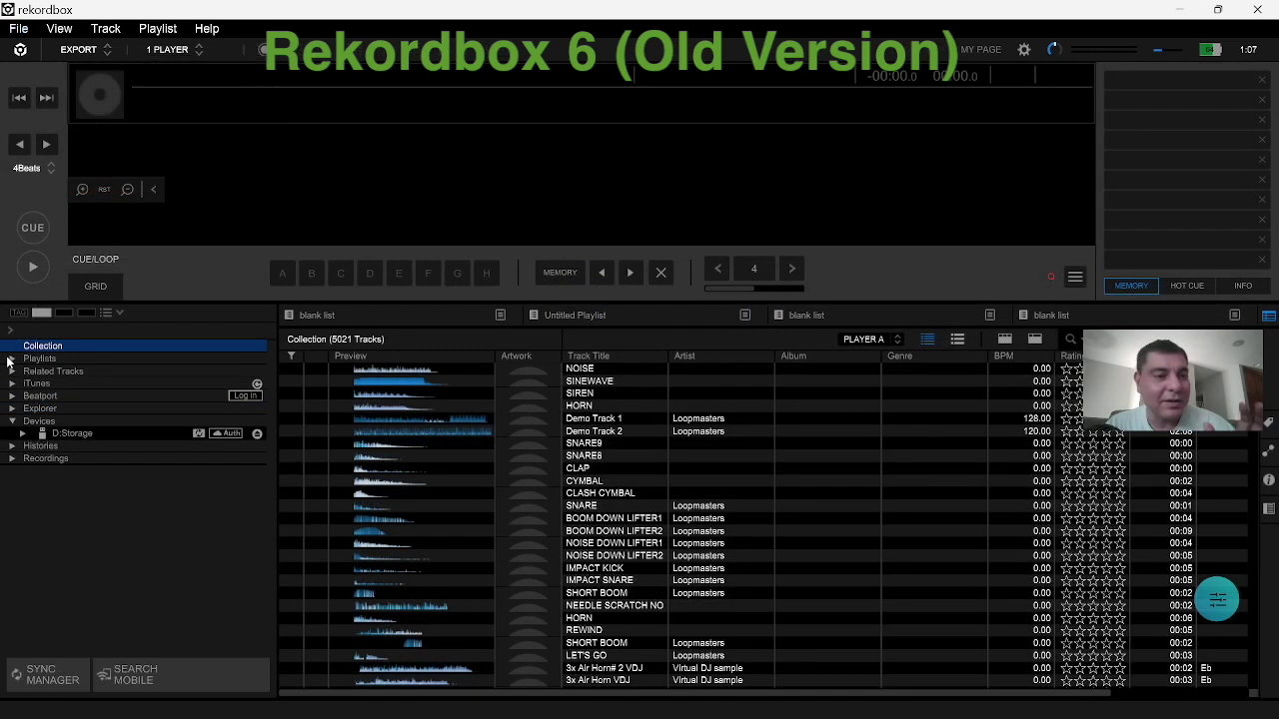
pyautogui.click(10, 360)
pyautogui.click(11, 360)
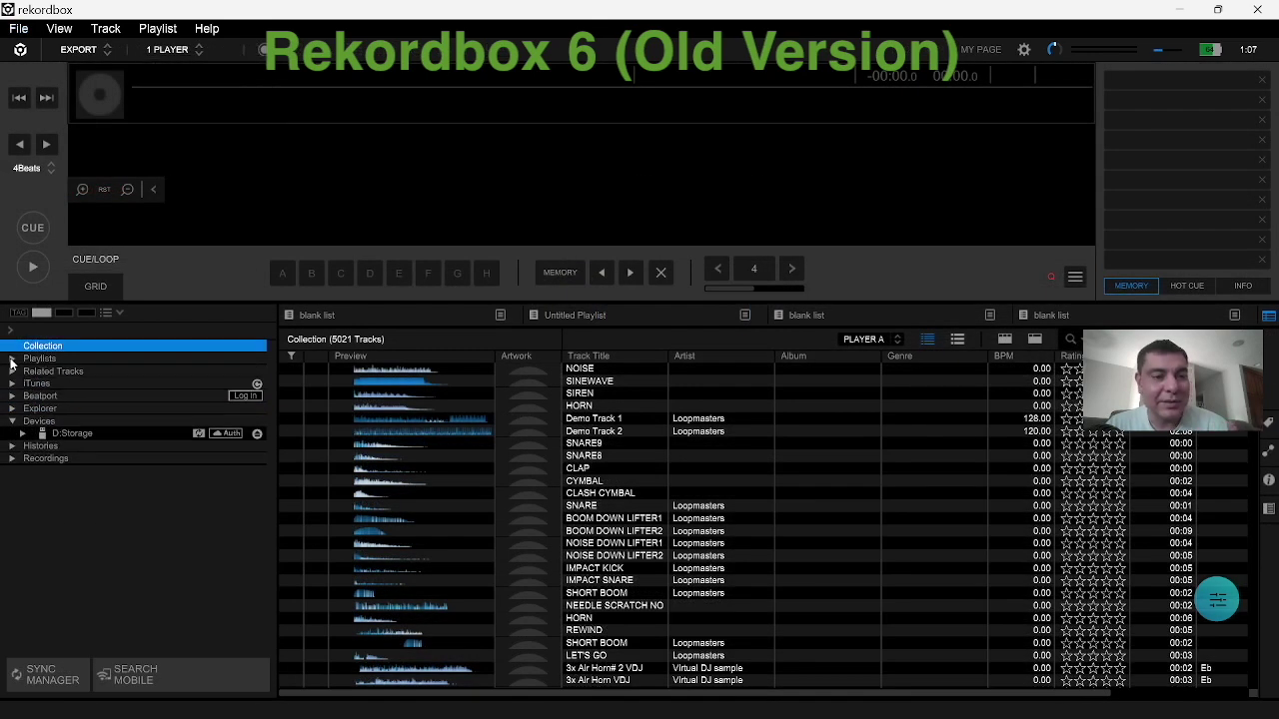
pyautogui.click(11, 360)
# View the one-track Untitled Playlist, then the 5021-track Music playlist, and collapse Playlists.
pyautogui.click(90, 371)
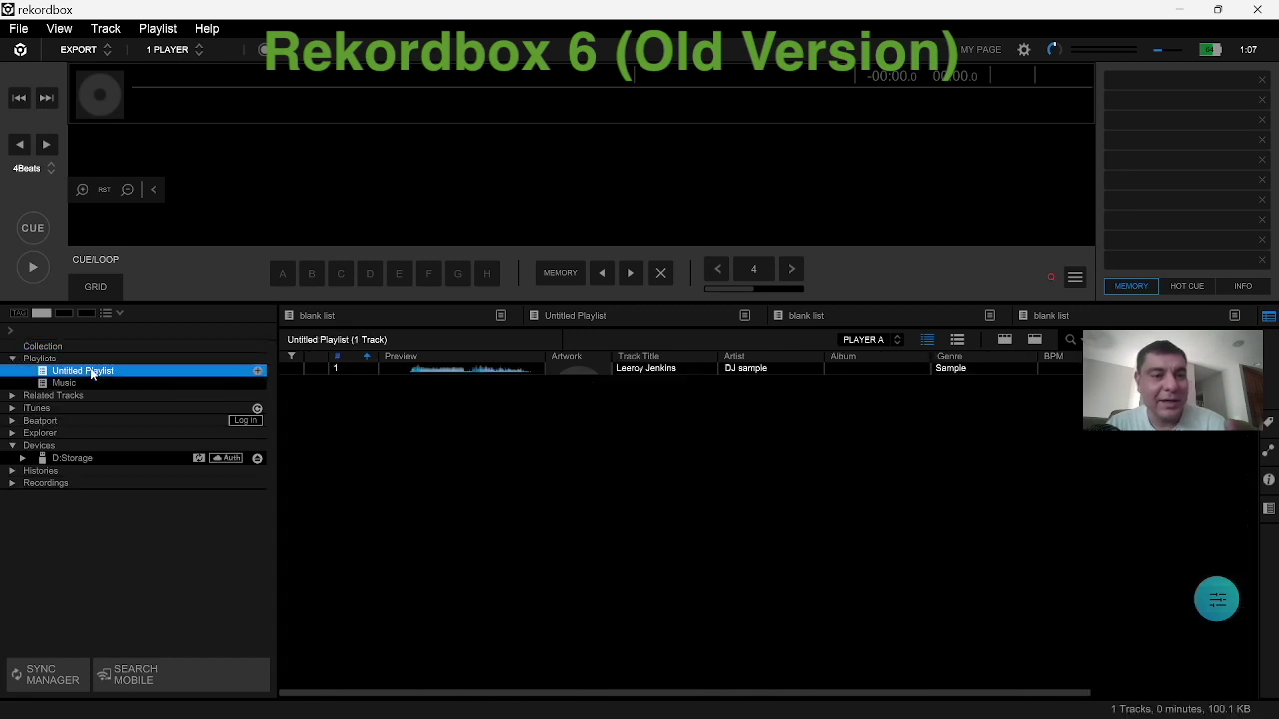
pyautogui.click(63, 385)
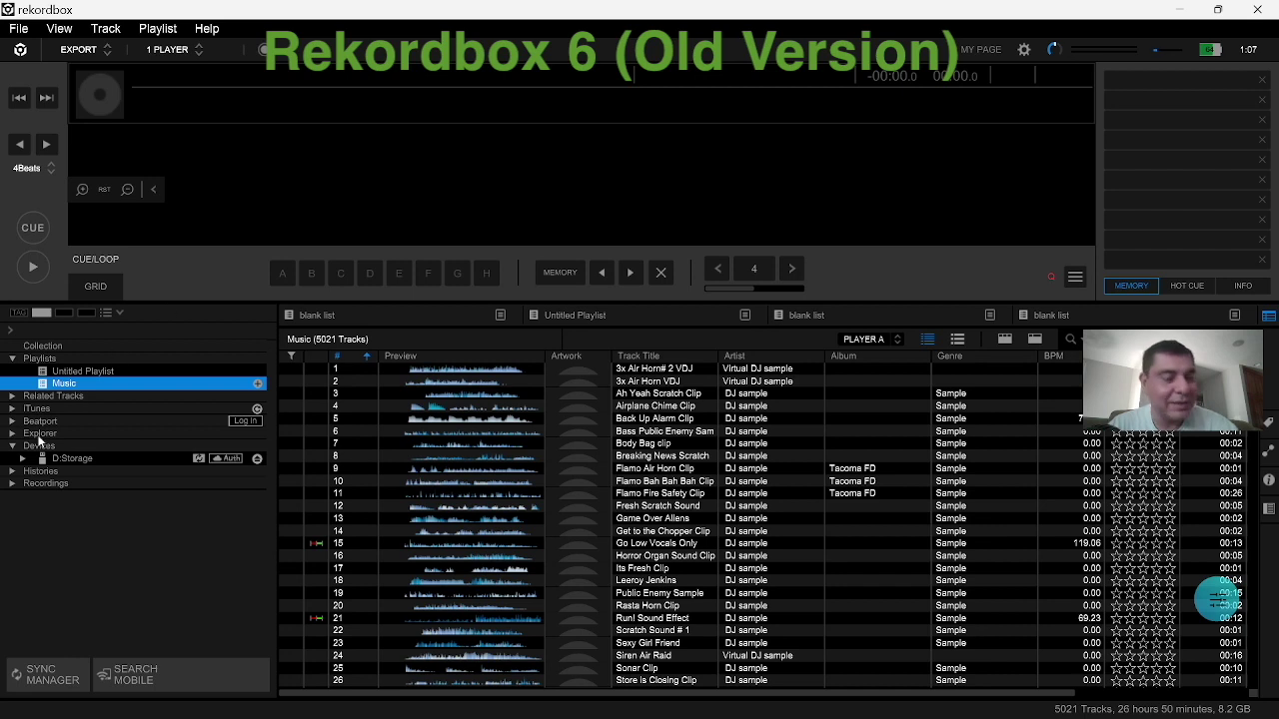
pyautogui.click(13, 358)
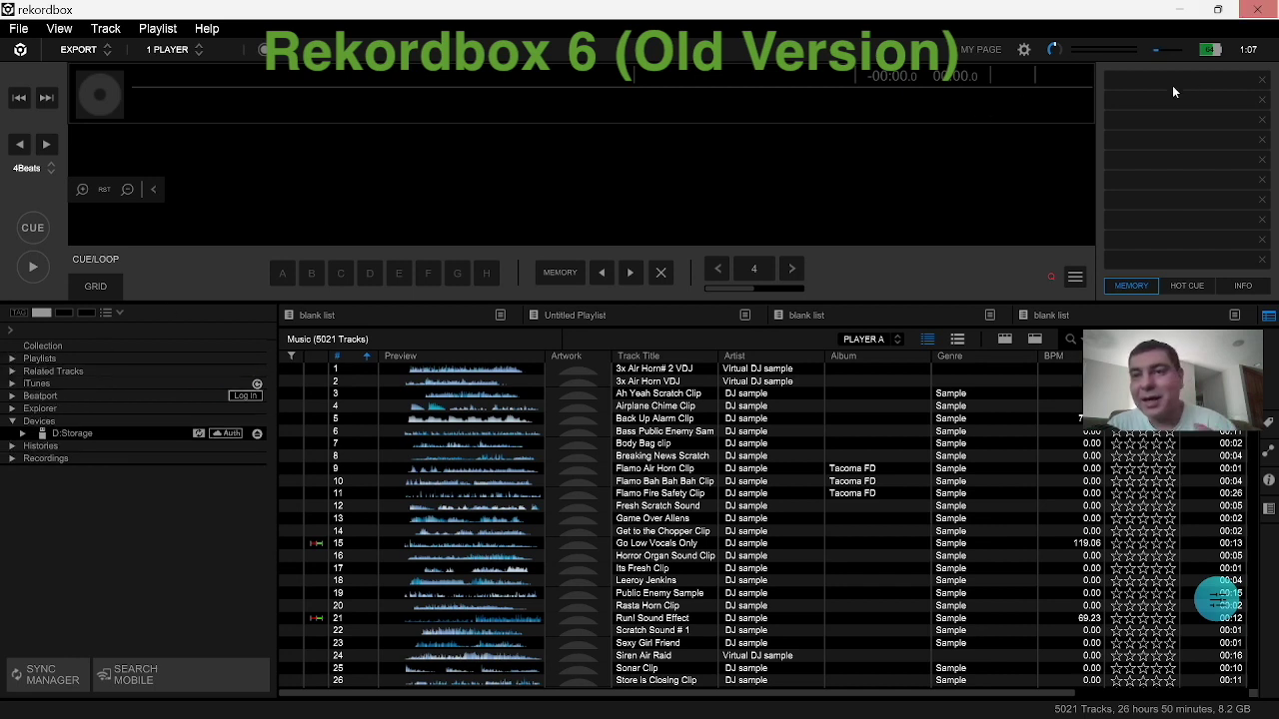
# Open Preferences and look through the Audio, Analysis, DJ System and View tabs.
pyautogui.click(1023, 50)
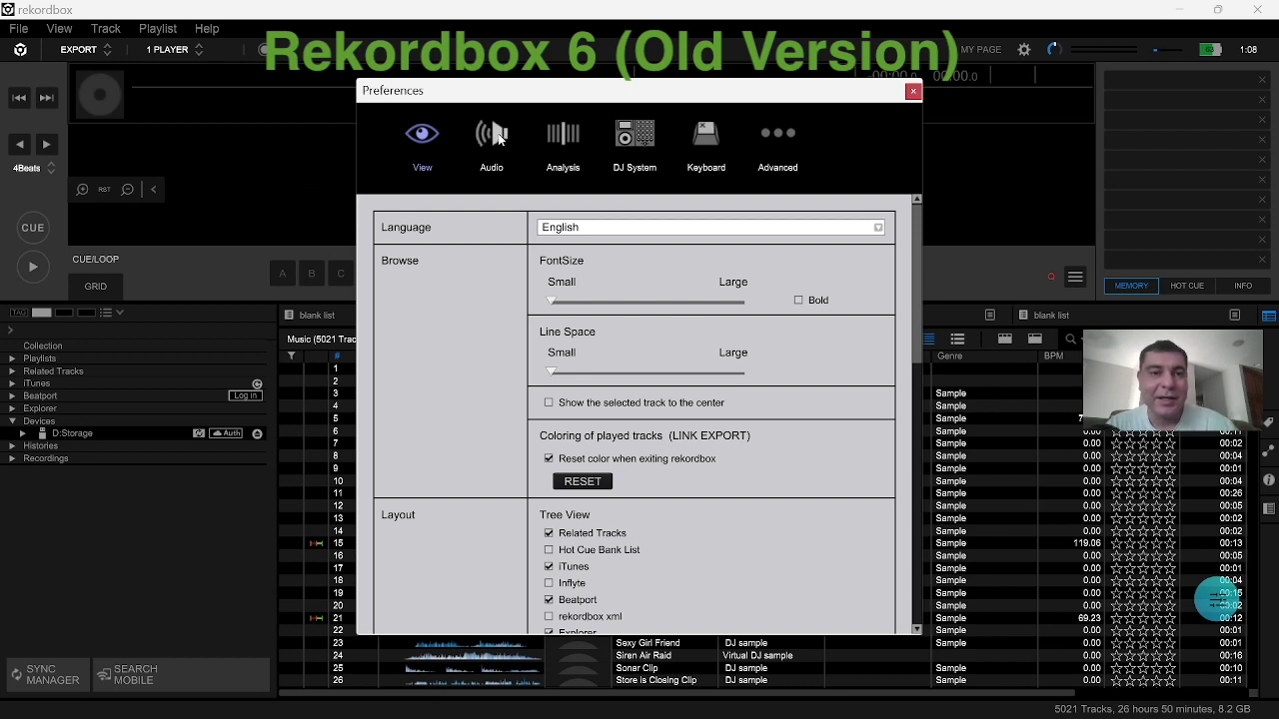
pyautogui.click(498, 137)
pyautogui.click(564, 147)
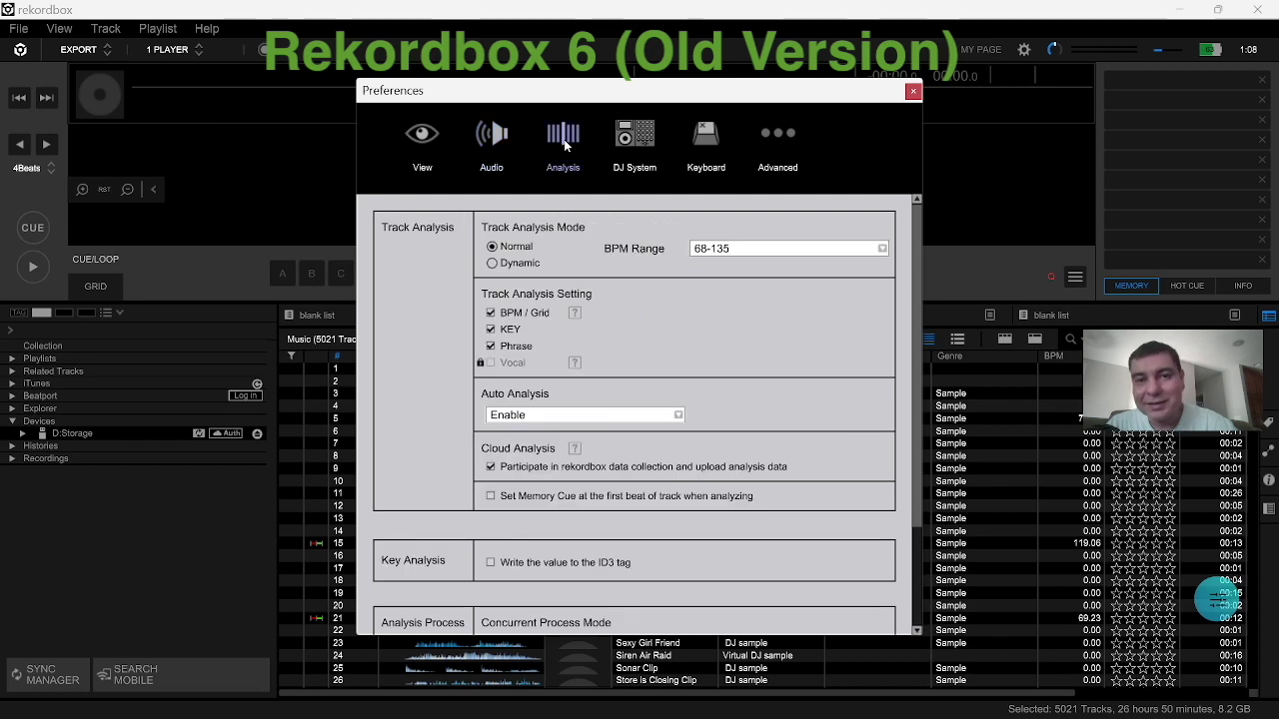
pyautogui.click(632, 146)
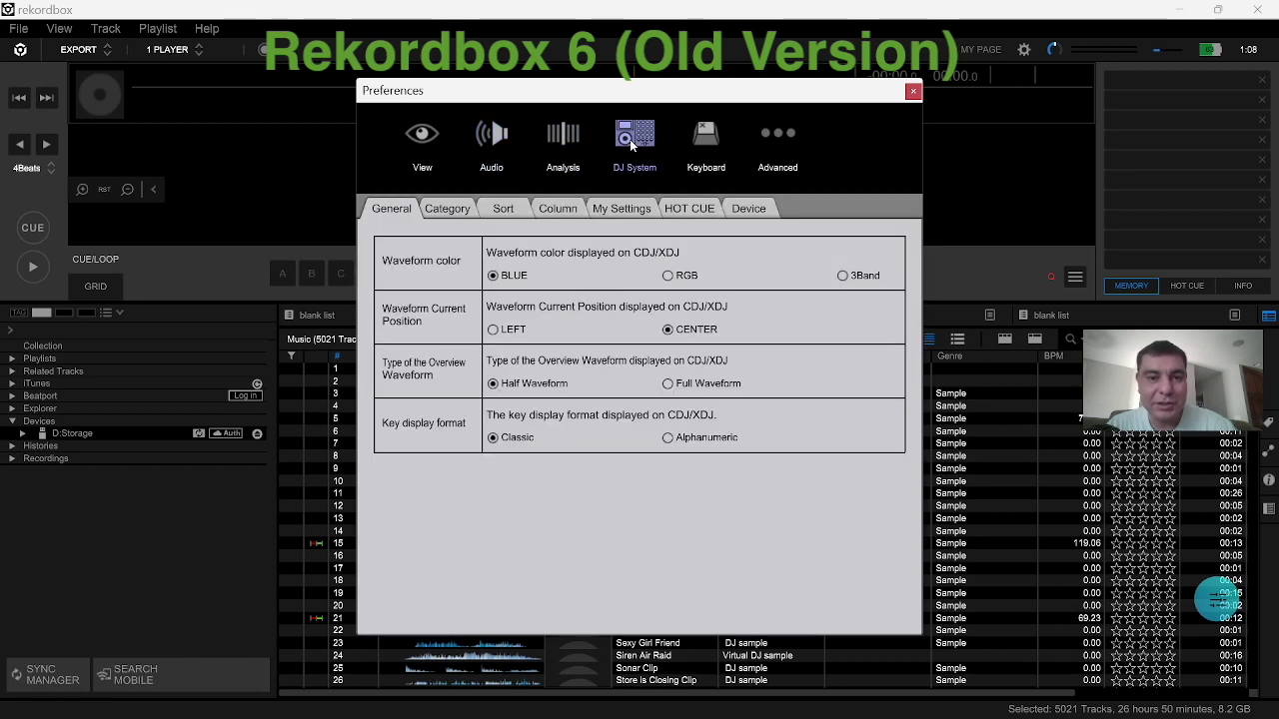
pyautogui.click(423, 140)
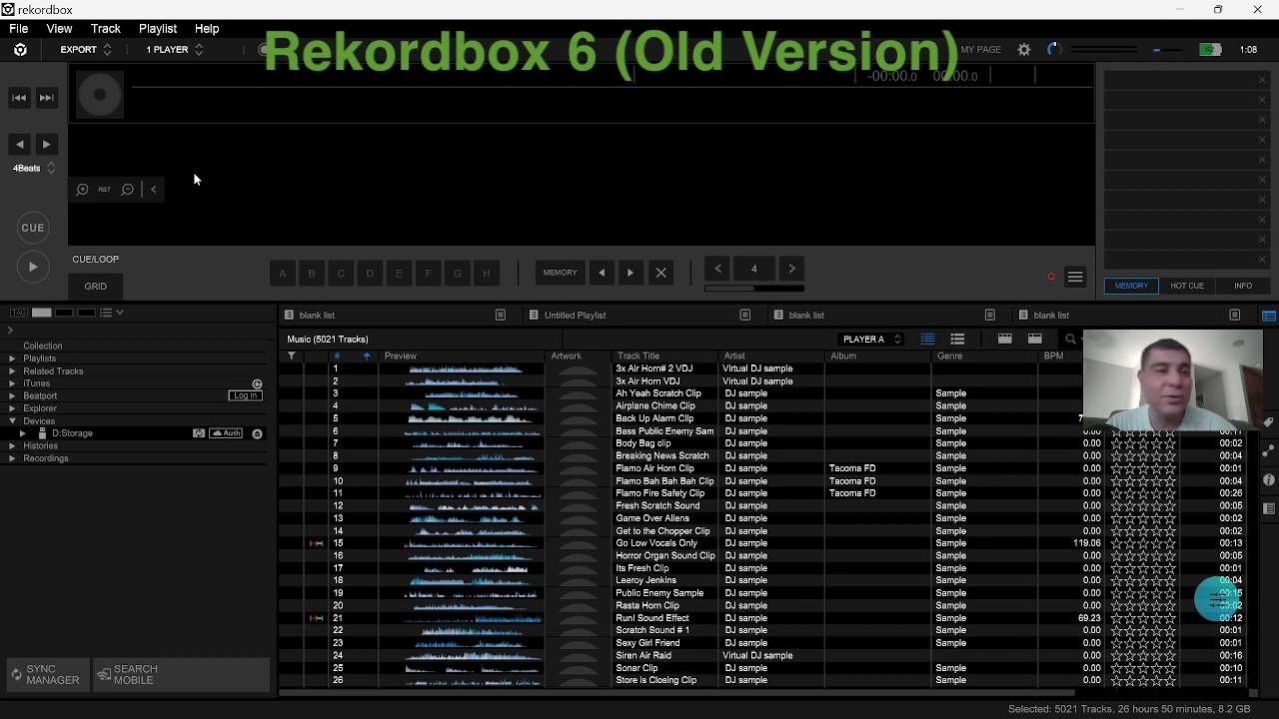
# Change the layout from 1 PLAYER to 2 PLAYER so two decks show.
pyautogui.click(60, 314)
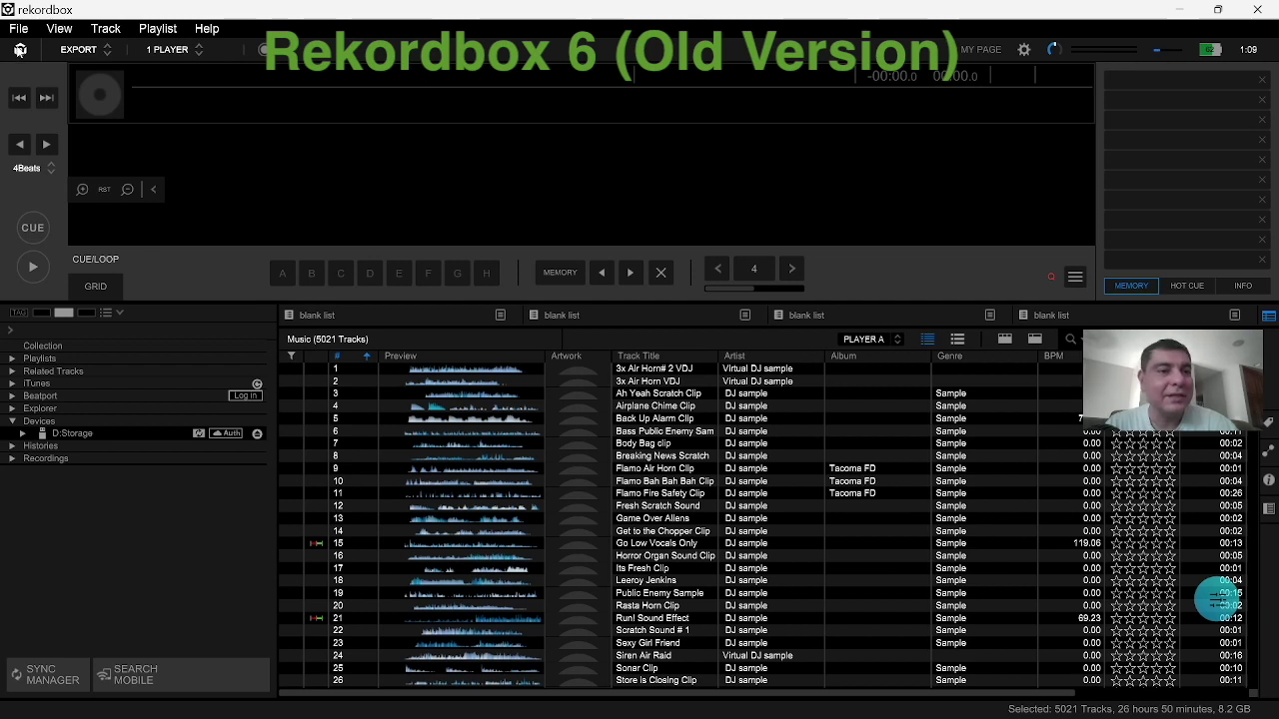
pyautogui.click(198, 50)
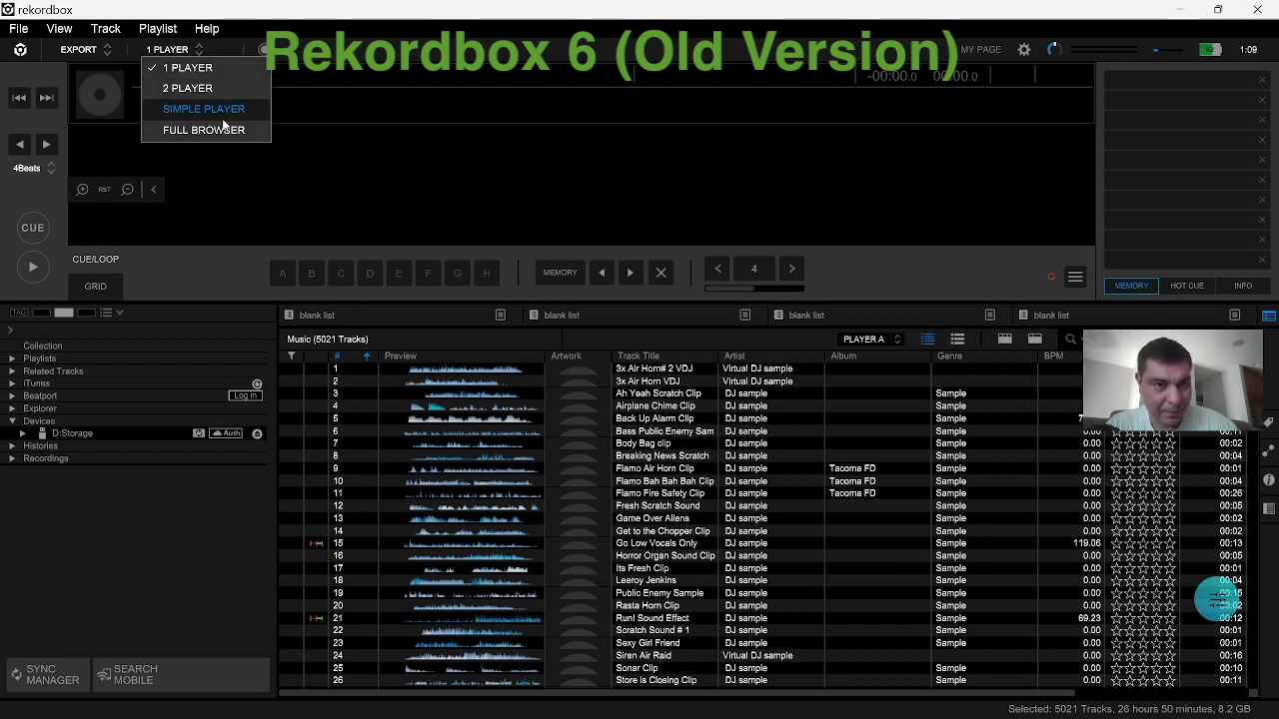
pyautogui.click(200, 88)
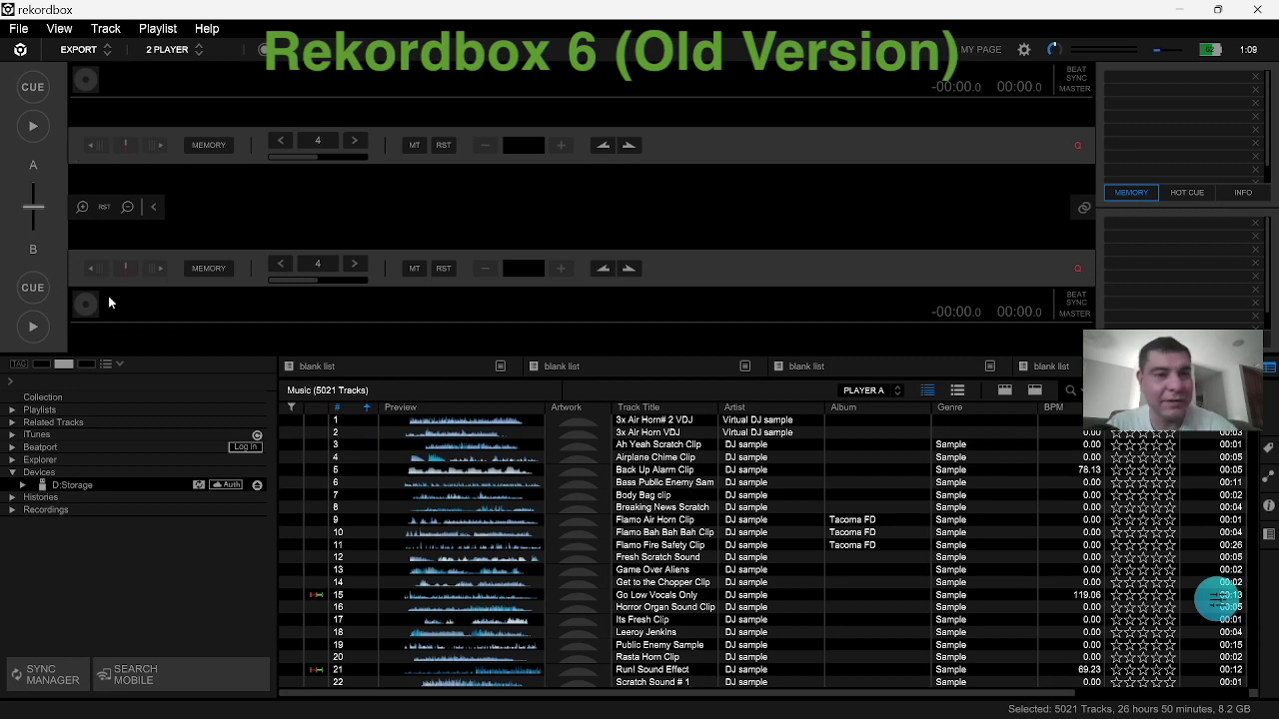
pyautogui.click(20, 31)
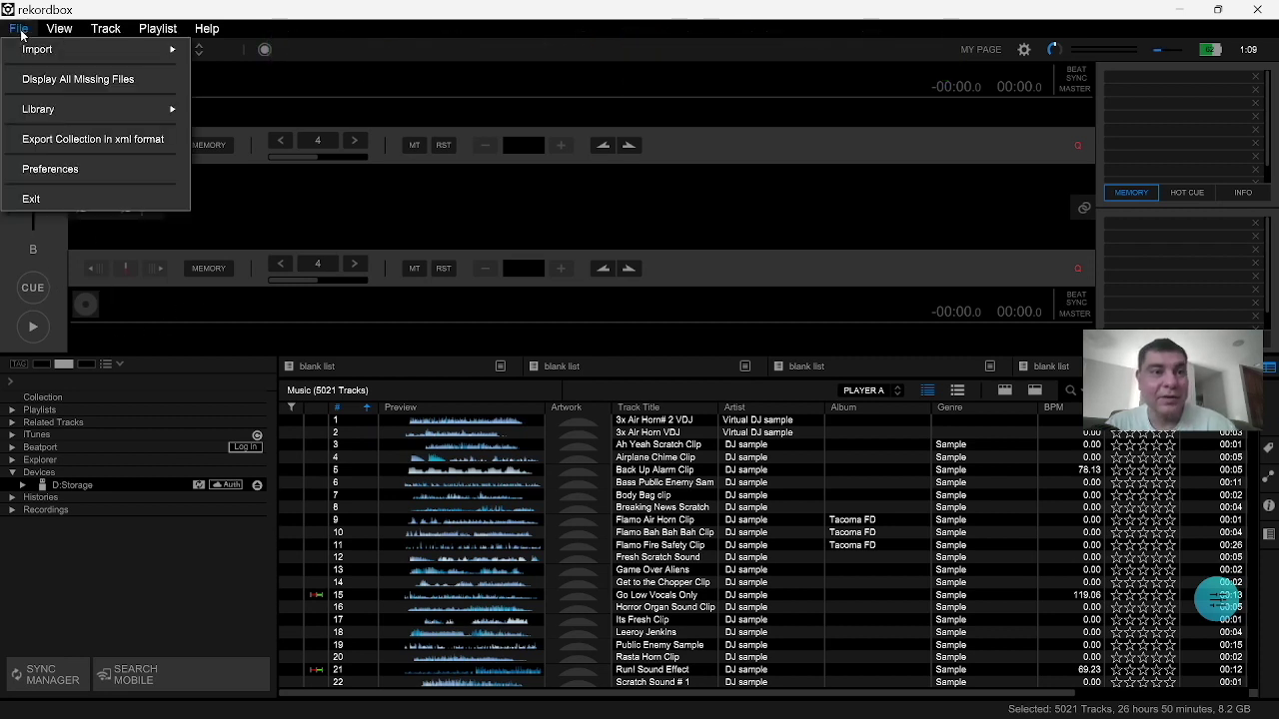
# Exit rekordbox 6, search 'rekordbox' in Edge, and open rekordbox.com with the cookie notice dismissed.
pyautogui.click(31, 199)
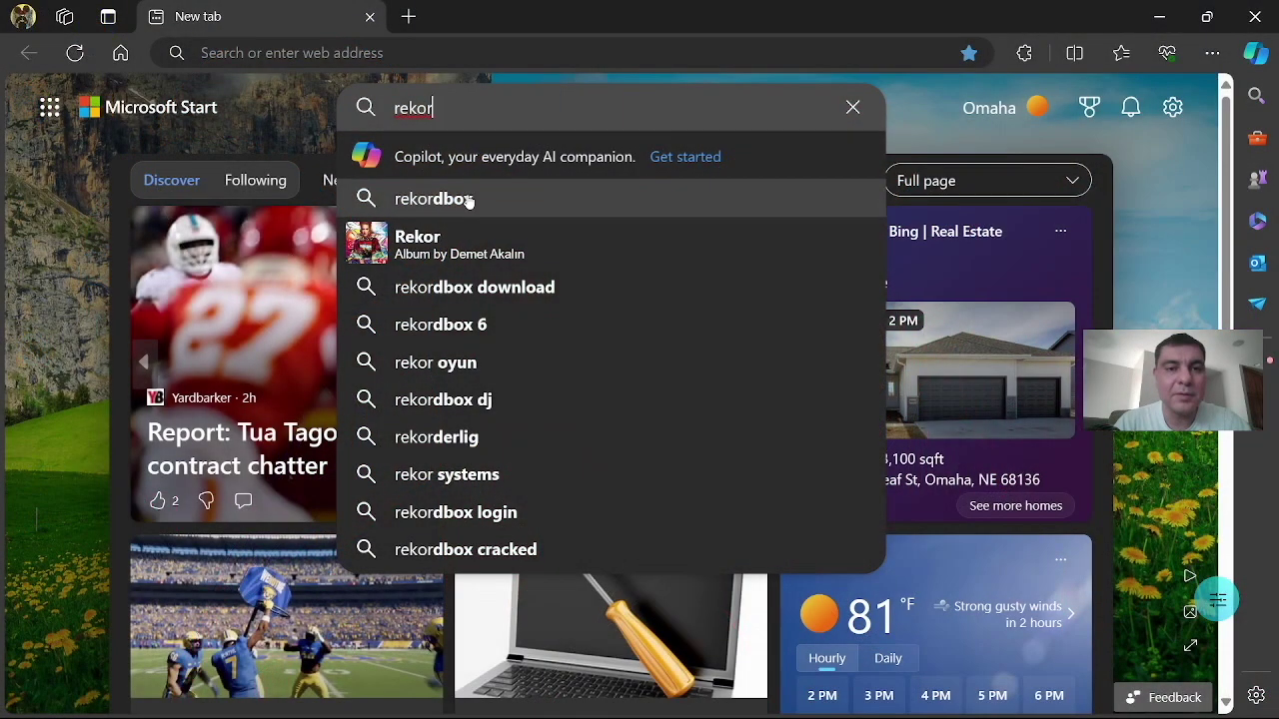
pyautogui.click(467, 198)
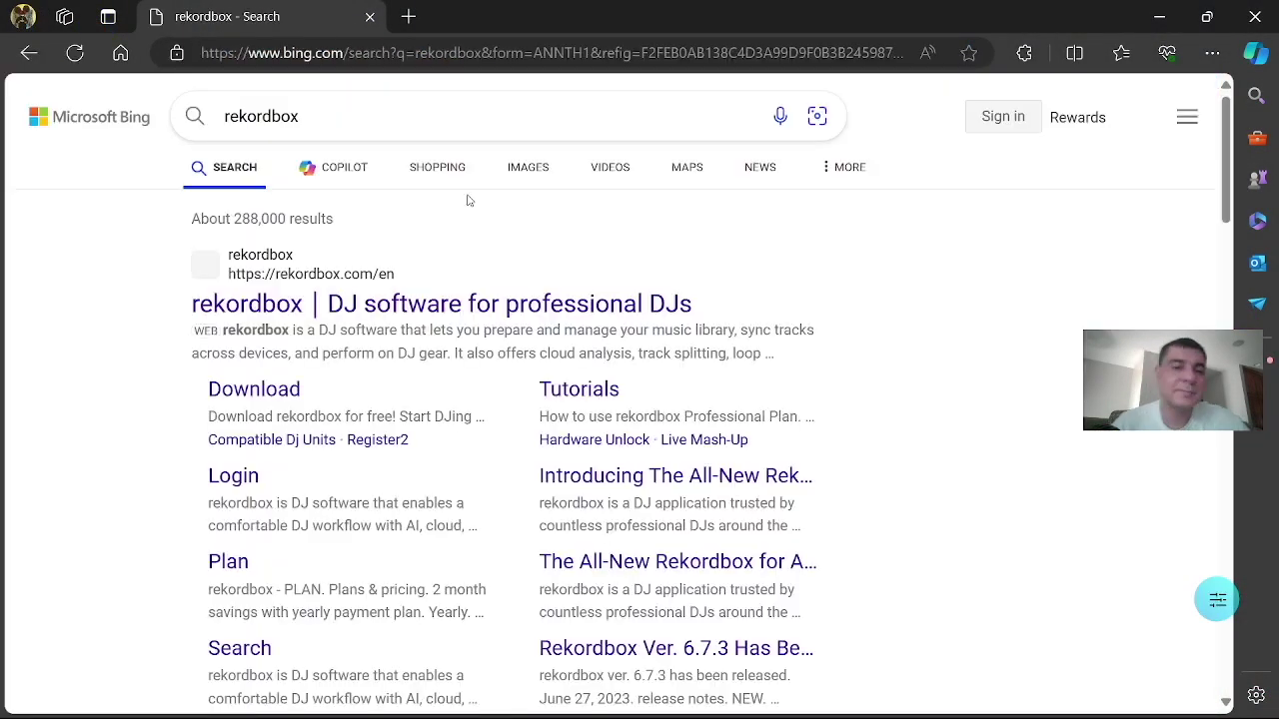
pyautogui.click(427, 306)
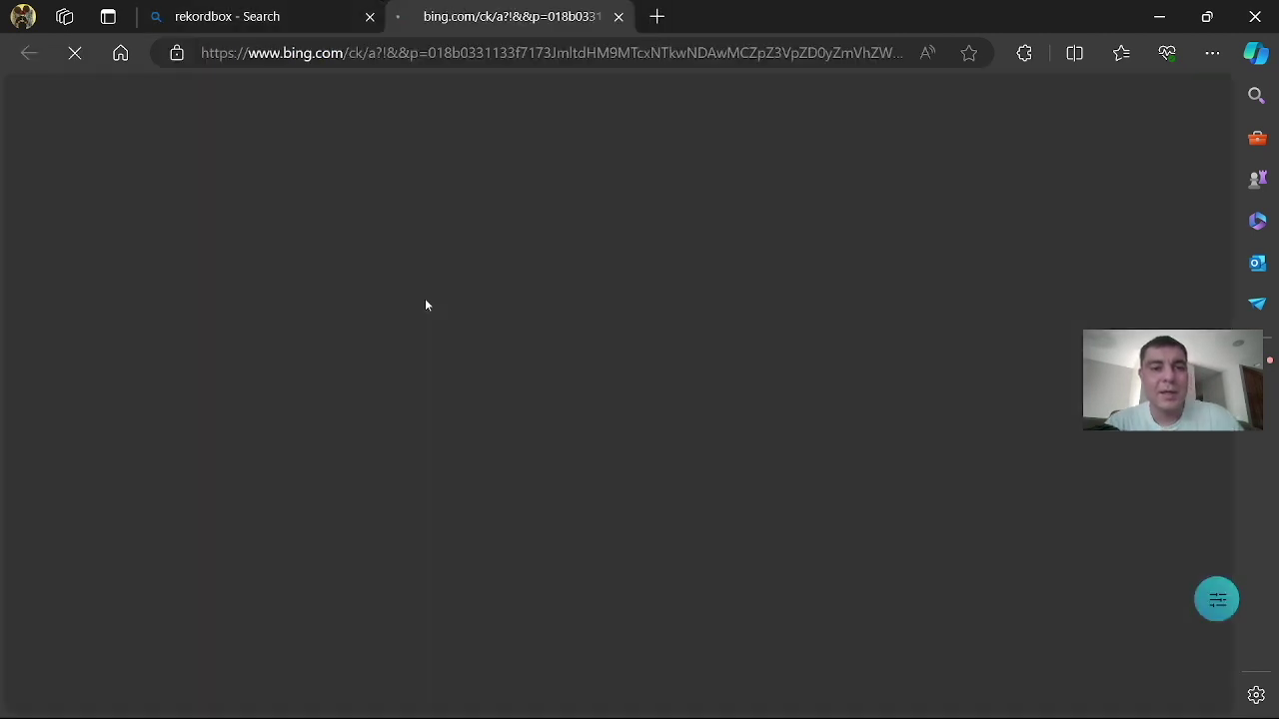
pyautogui.click(369, 16)
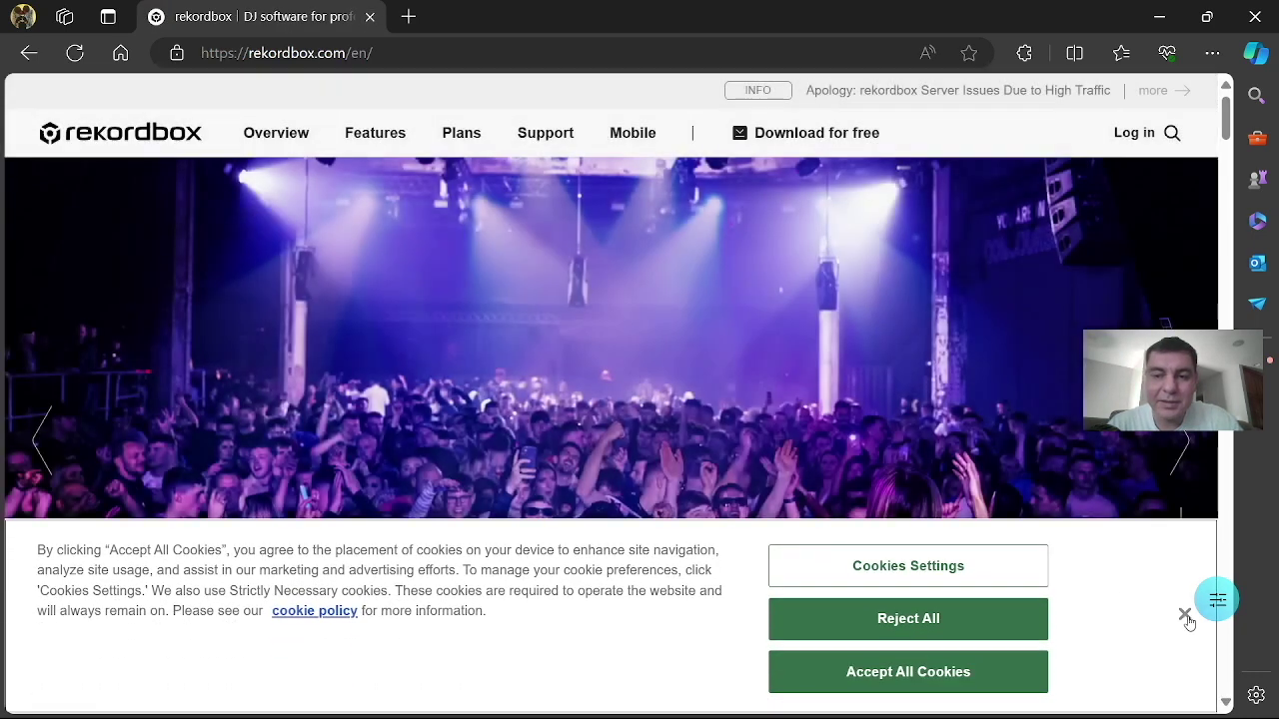
pyautogui.click(1185, 614)
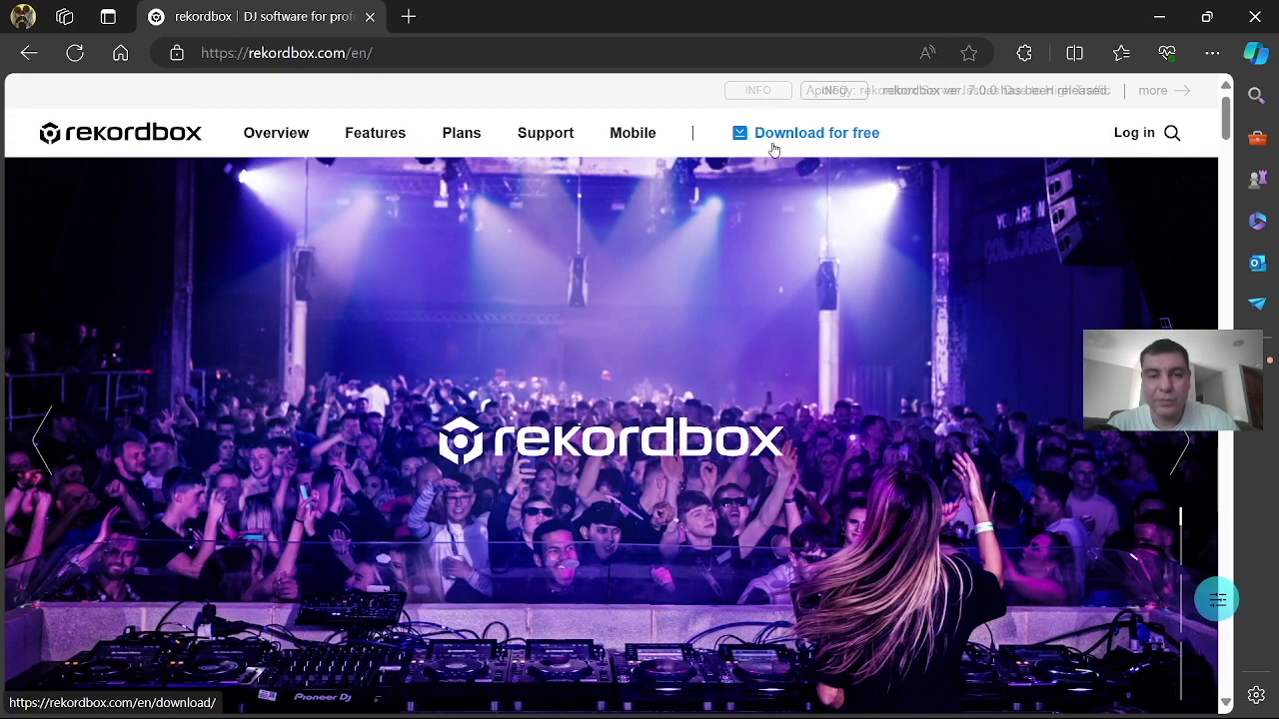
# Open the ver.7 Discover more link and scroll the Overview page to its Platform section.
pyautogui.moveTo(1226, 120); pyautogui.dragTo(1212, 166)
pyautogui.click(606, 358)
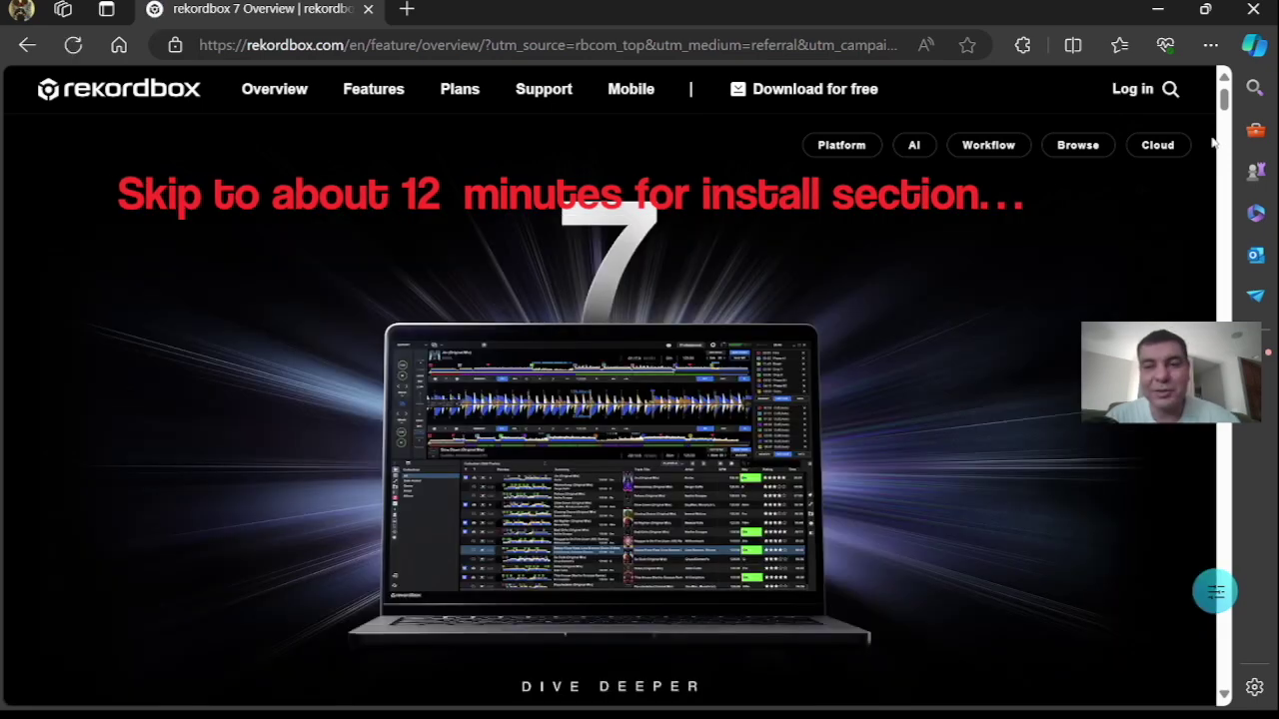
pyautogui.scroll(-5, 612, 298)
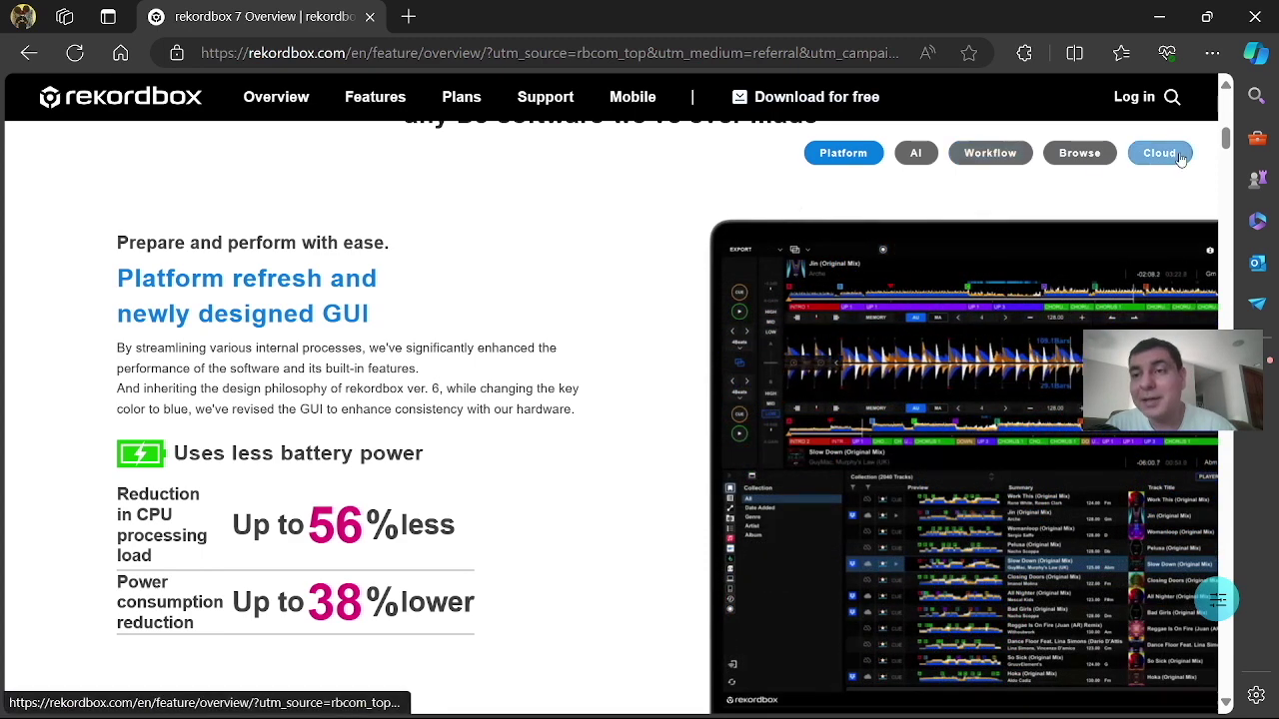
# Scroll the Overview page to the AI section showing Intelligent Cue Creation and Collection Radar.
pyautogui.scroll(-3, 1231, 142)
pyautogui.scroll(2, 1231, 143)
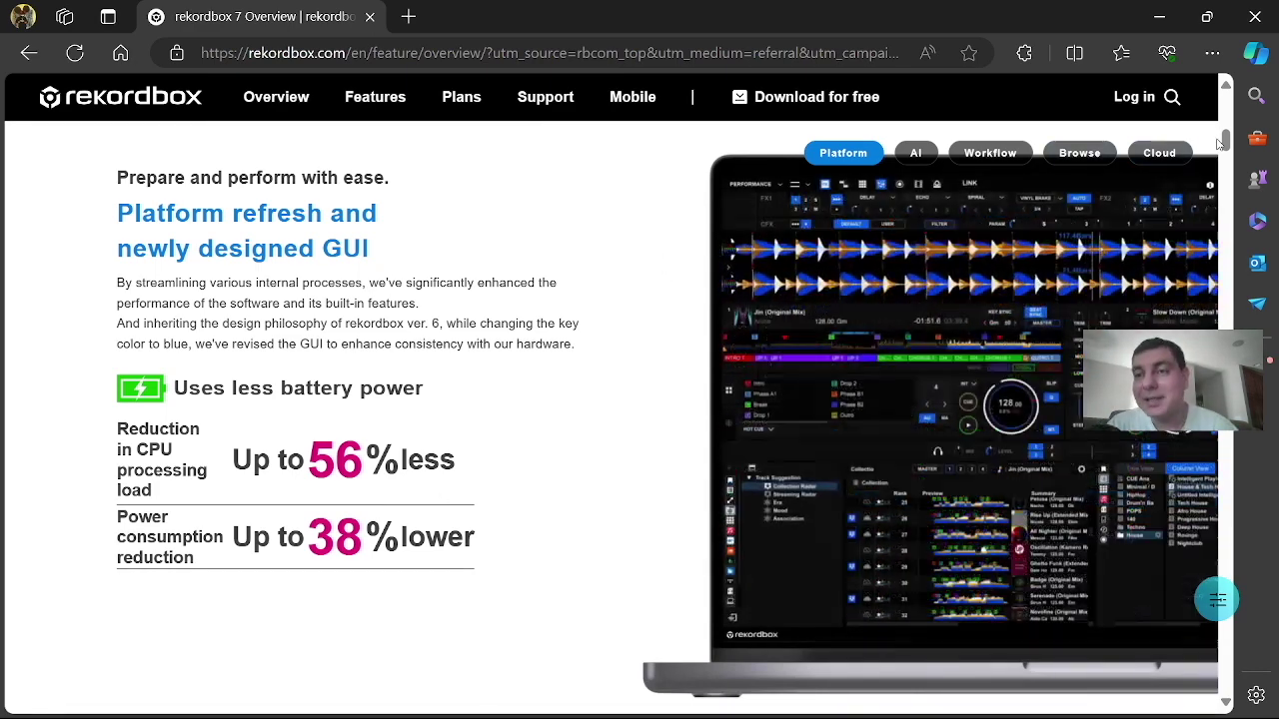
pyautogui.moveTo(1228, 145); pyautogui.dragTo(1231, 195)
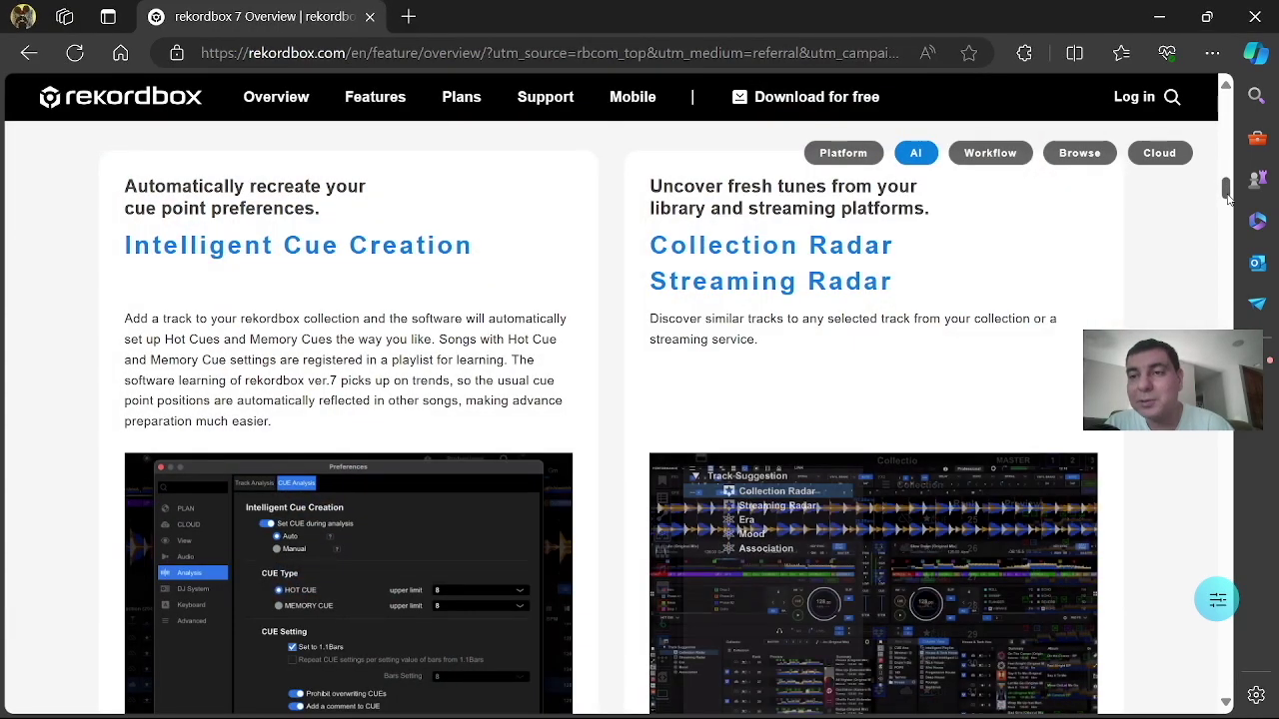
pyautogui.moveTo(1230, 195); pyautogui.dragTo(1231, 199)
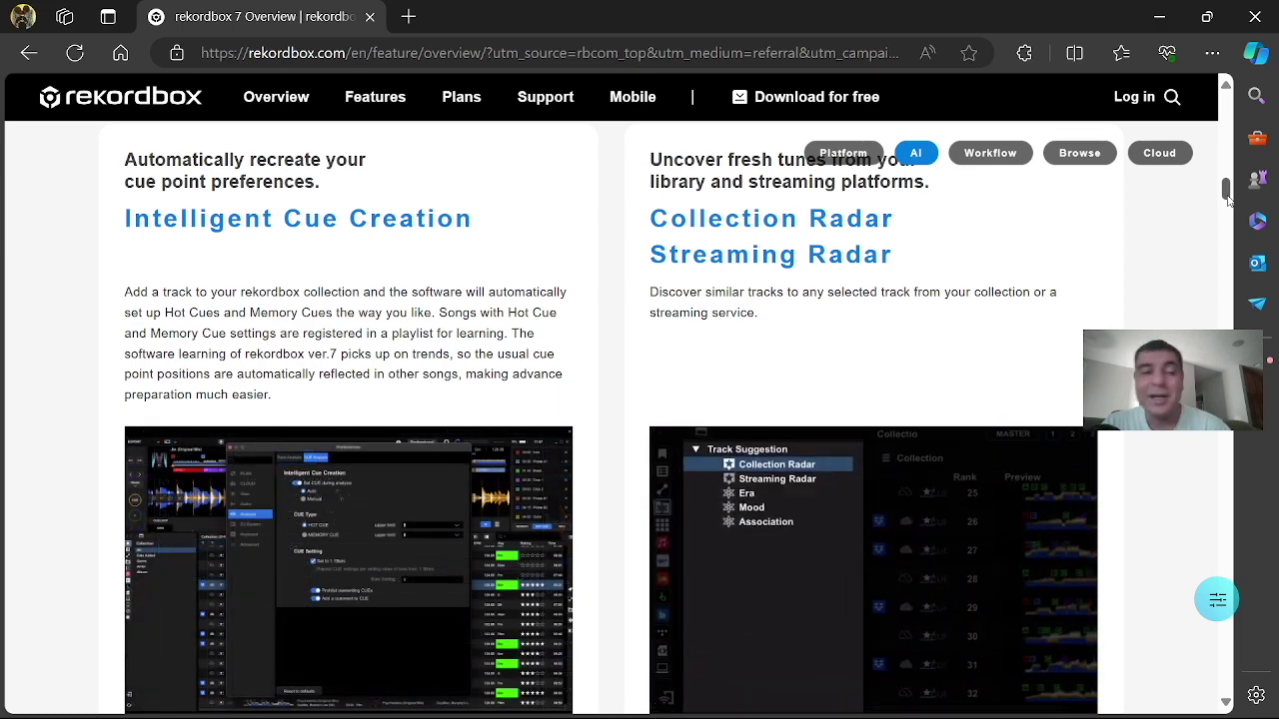
pyautogui.moveTo(1229, 200); pyautogui.dragTo(1229, 203)
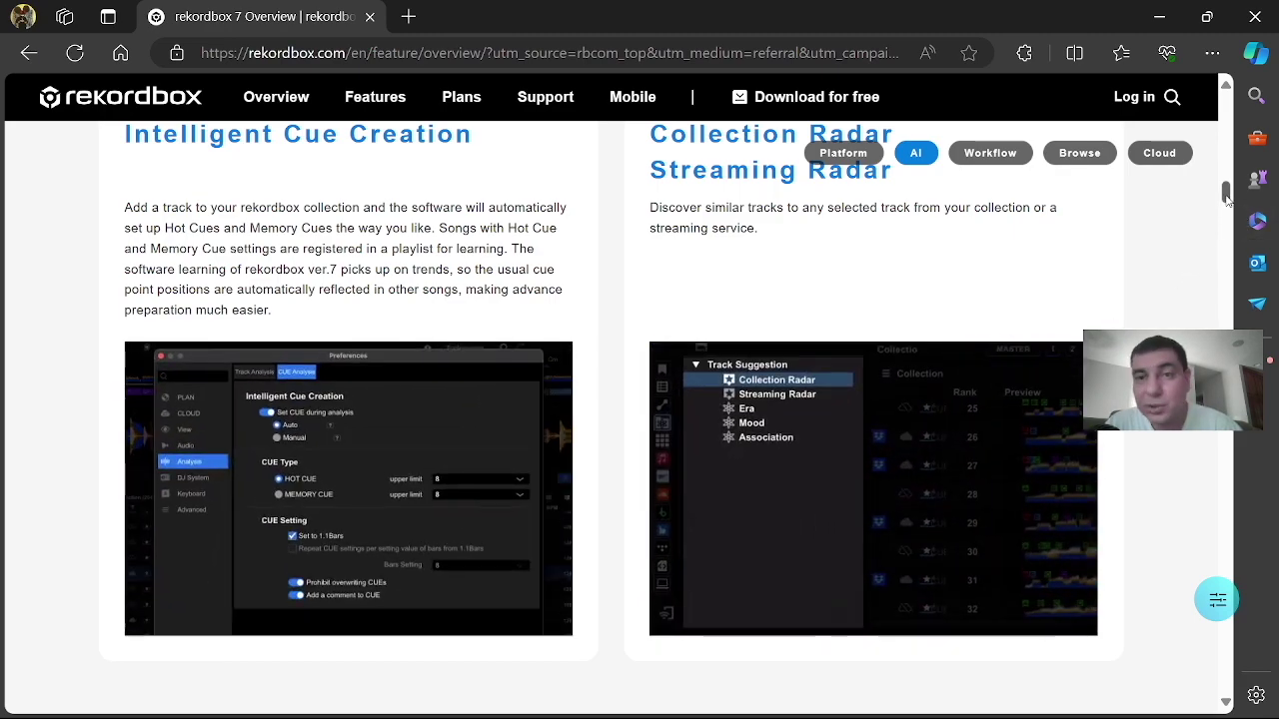
# Scroll further to the Detection of vocal position and Intelligent Playlist cards.
pyautogui.moveTo(1227, 195); pyautogui.dragTo(1229, 197)
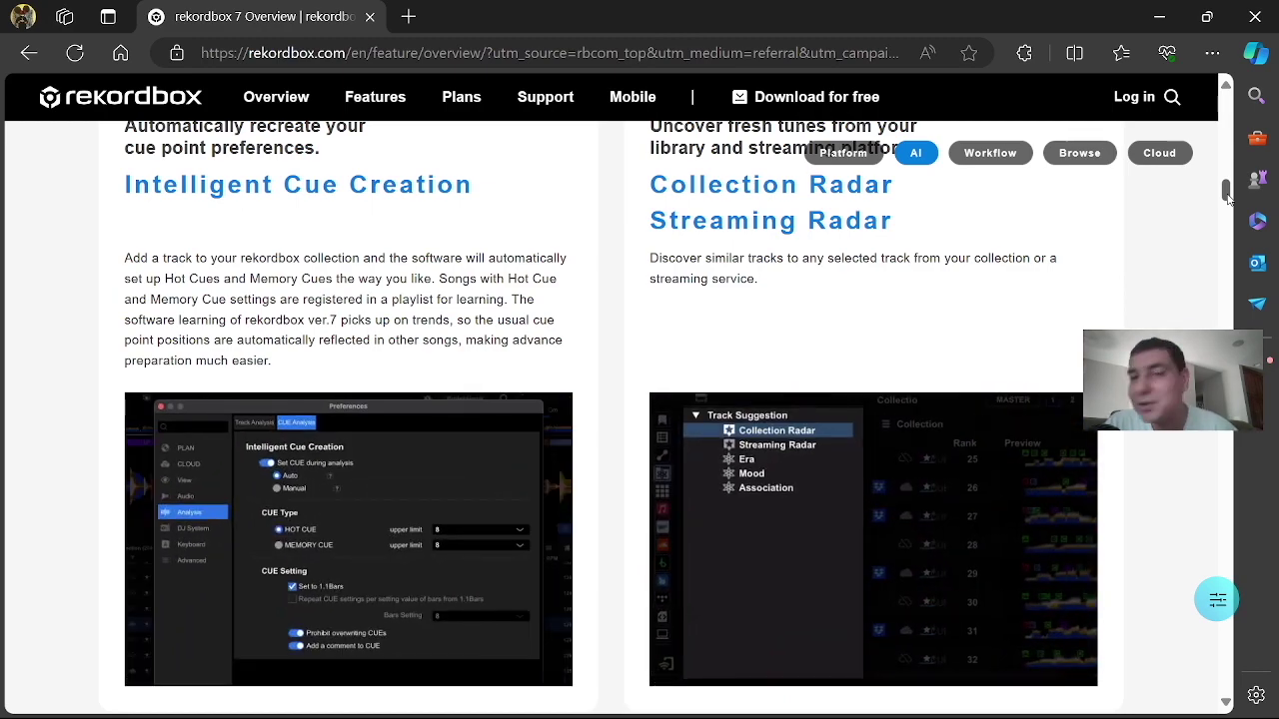
pyautogui.moveTo(1228, 198); pyautogui.dragTo(1228, 219)
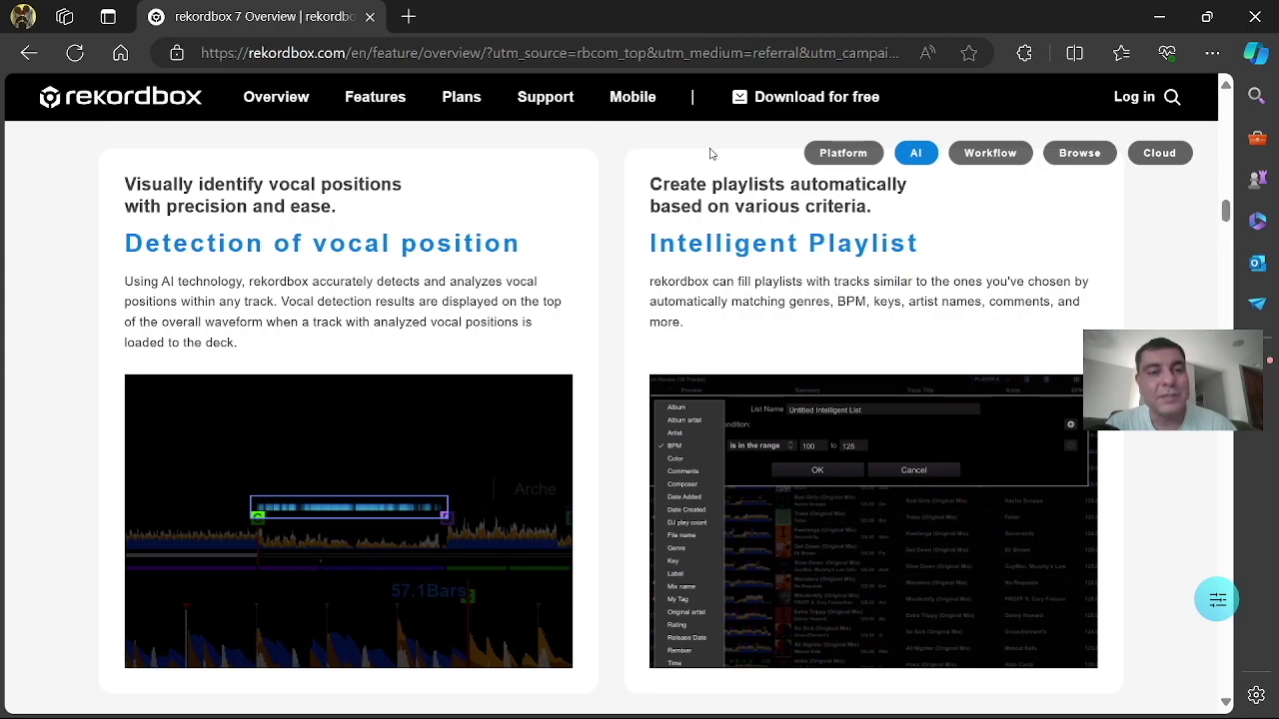
# Scroll down to the Workflow section's Dual Player and Column View cards.
pyautogui.click(1226, 265)
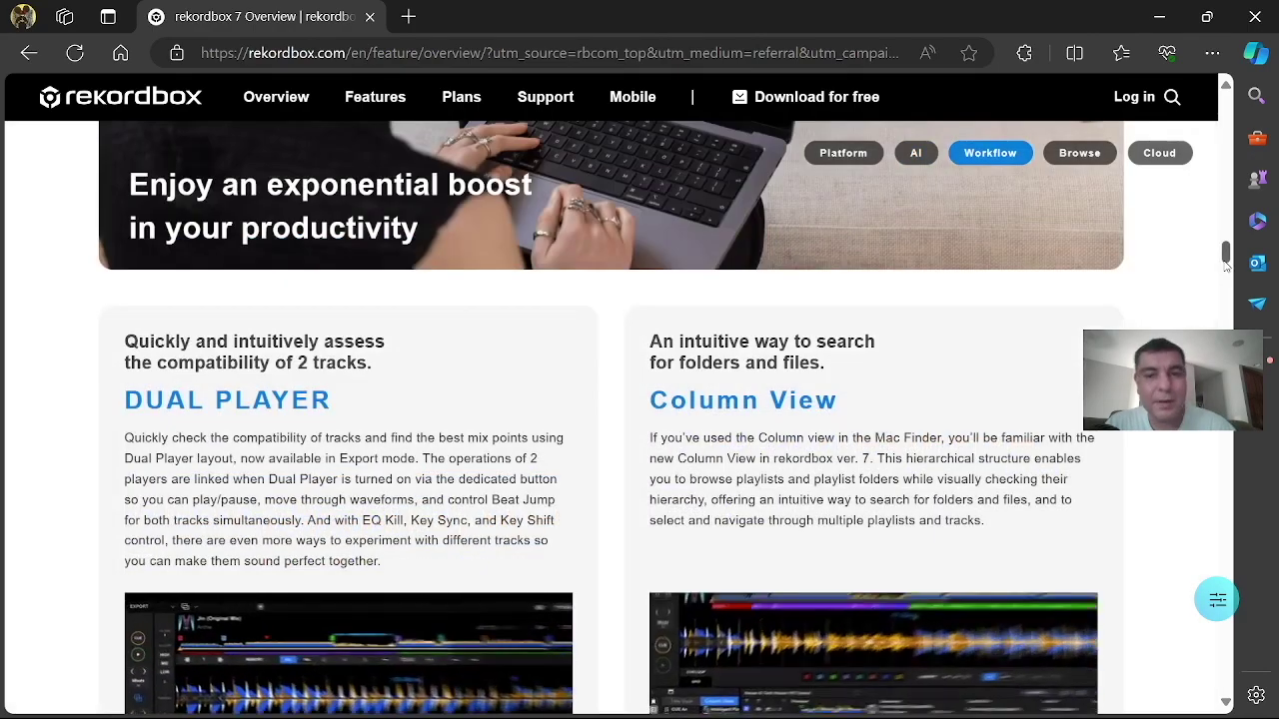
pyautogui.moveTo(1227, 265); pyautogui.dragTo(1229, 273)
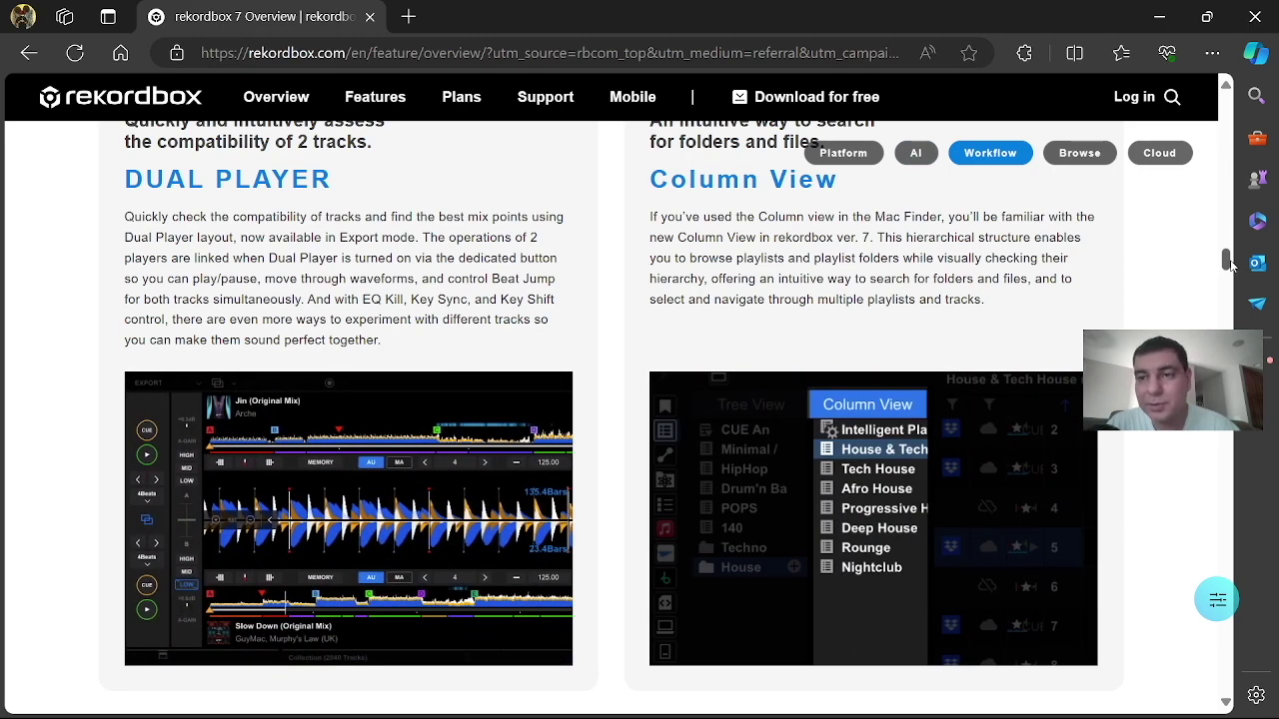
pyautogui.moveTo(1229, 262); pyautogui.dragTo(1227, 270)
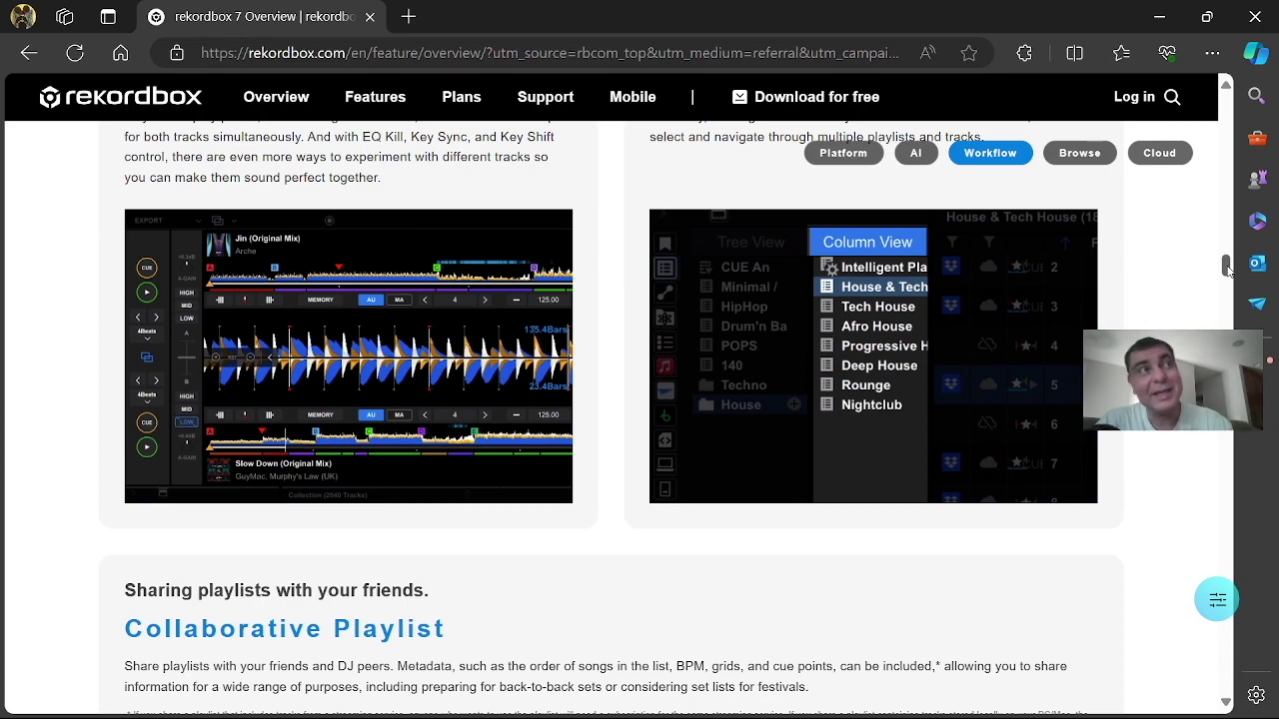
# Scroll to the Collaborative Playlist section about sharing playlists with friends and DJ peers.
pyautogui.moveTo(1227, 268); pyautogui.dragTo(1230, 286)
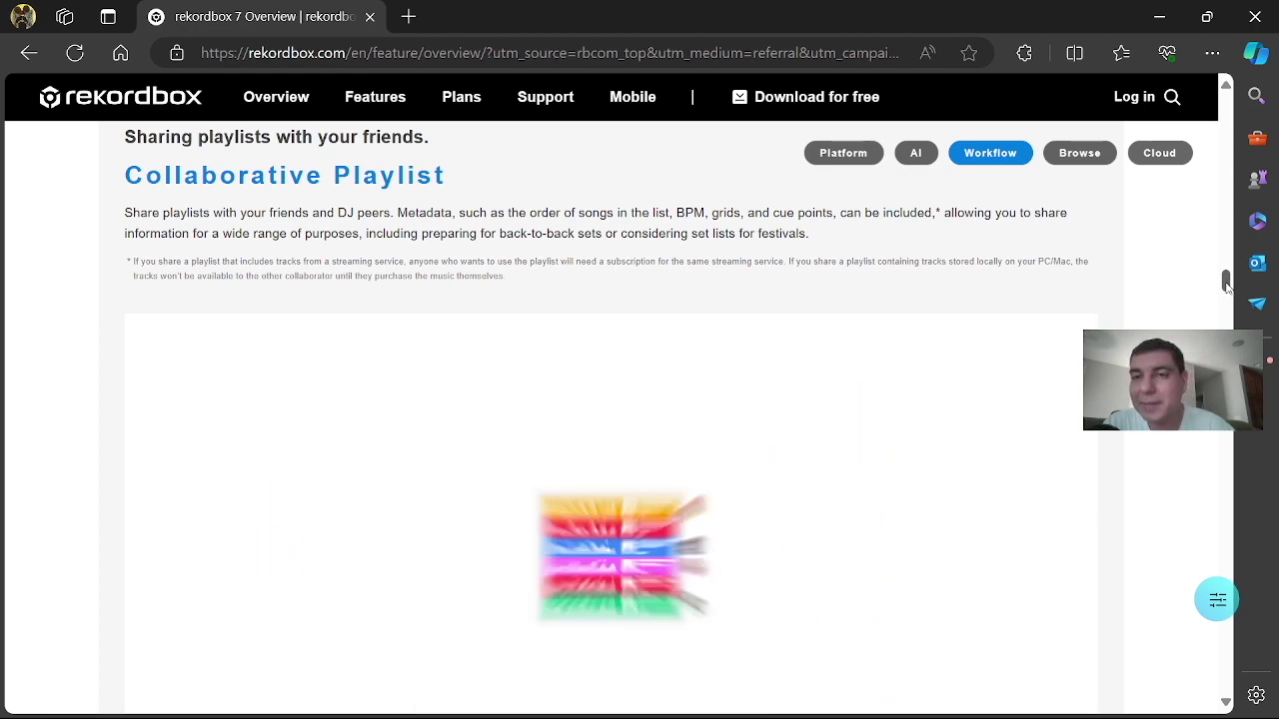
# Scroll through the Browse cards: screen layouts, Media Browser, Collection Filter and Sub Browser.
pyautogui.moveTo(1227, 285); pyautogui.dragTo(1227, 327)
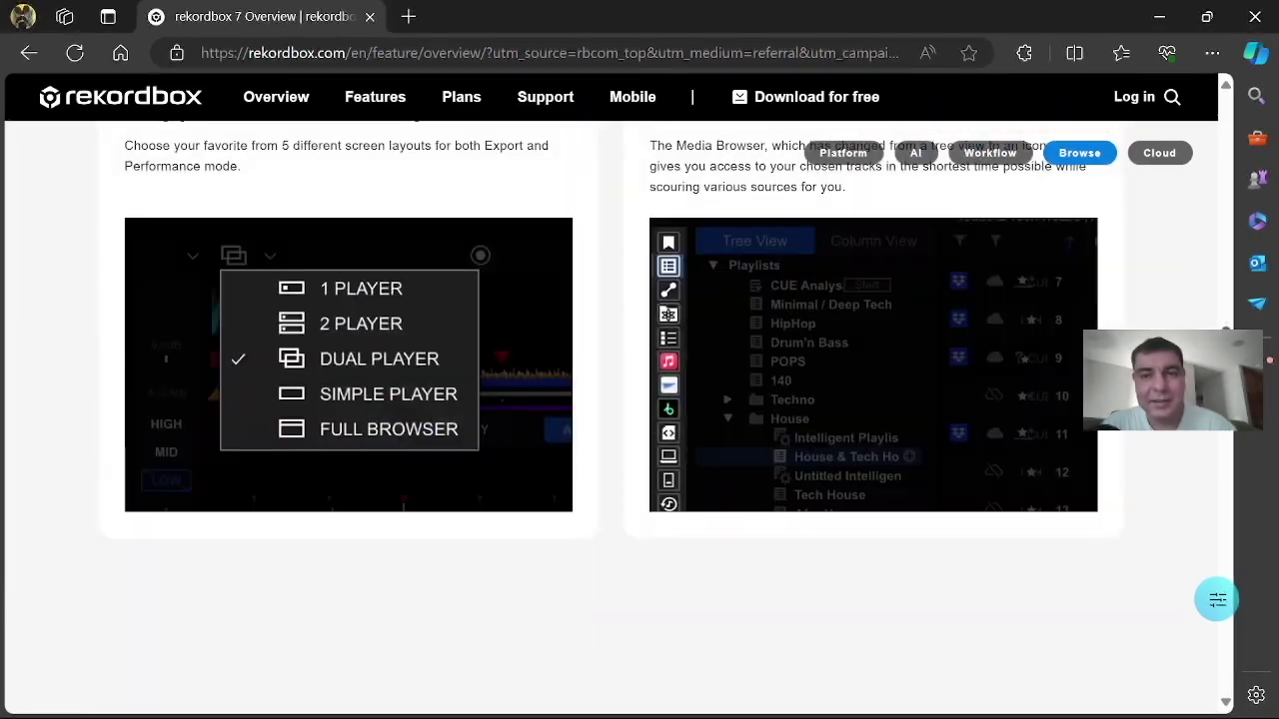
pyautogui.scroll(-1, 611, 417)
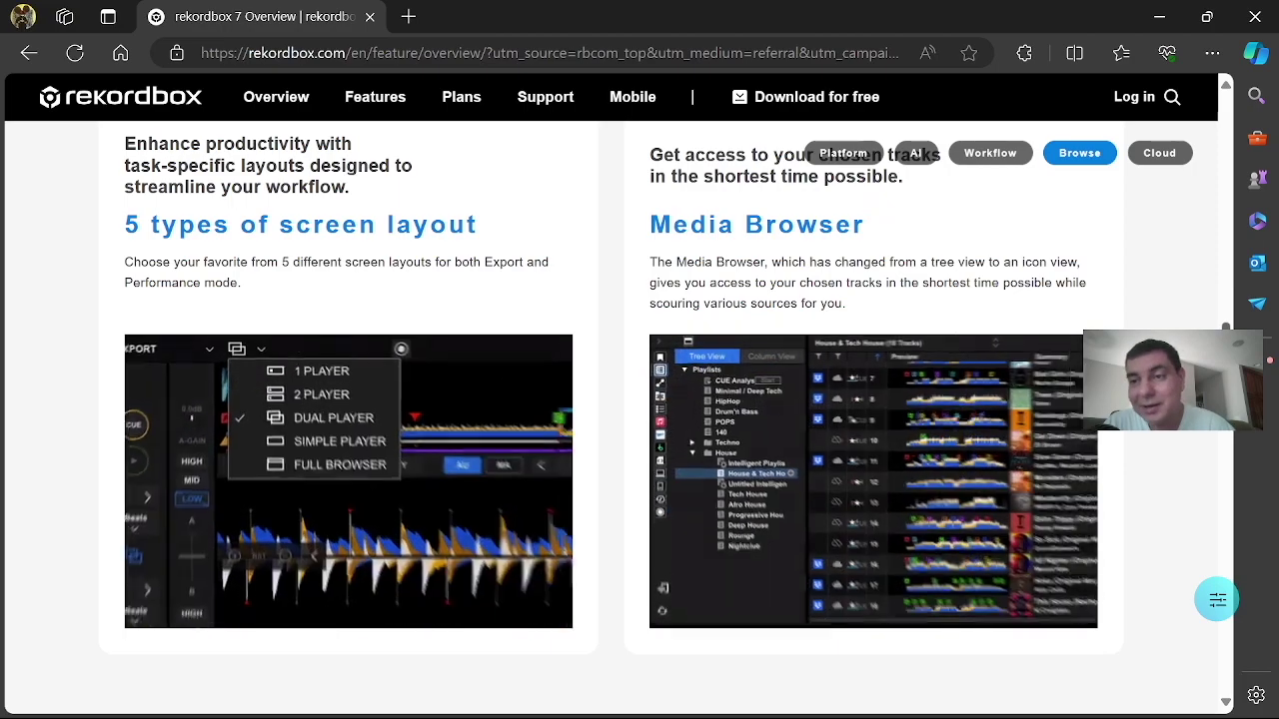
pyautogui.scroll(-8, 639, 400)
# Scroll through the Cloud Library Sync and CloudDirectPlay sections, then return to the 'DIVE DEEPER' banner.
pyautogui.scroll(5, 639, 399)
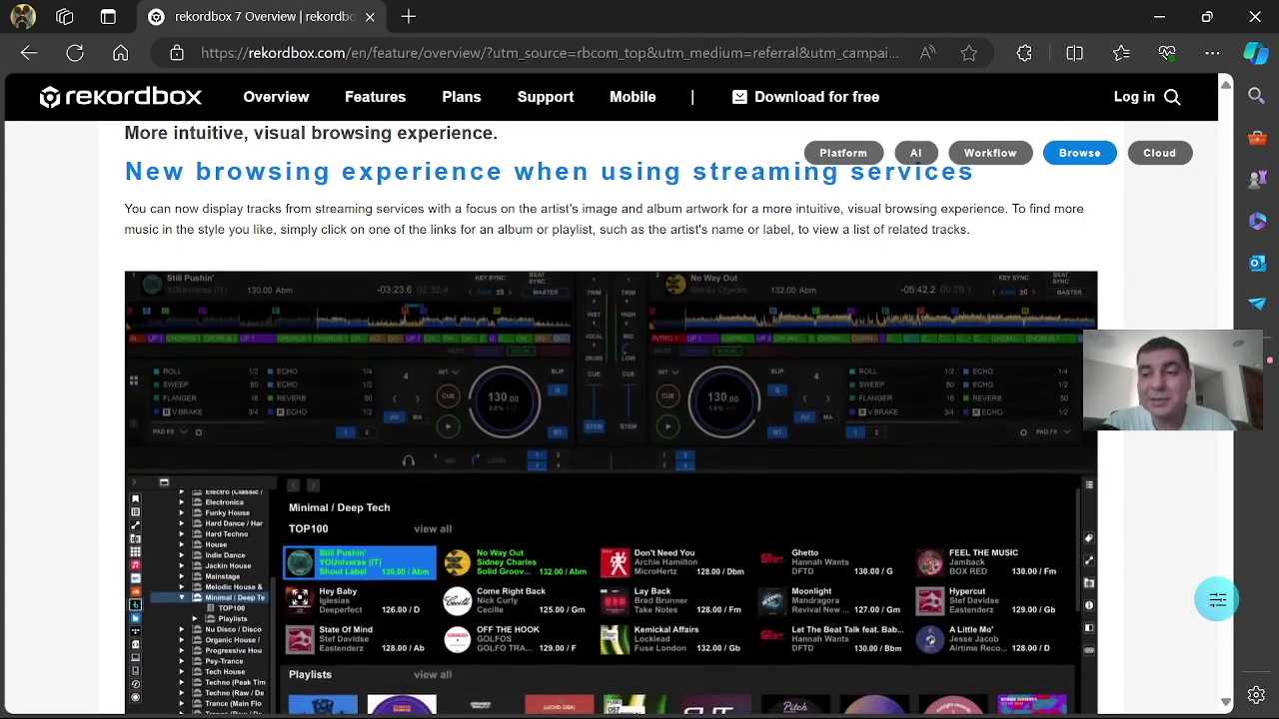
pyautogui.scroll(-3, 639, 400)
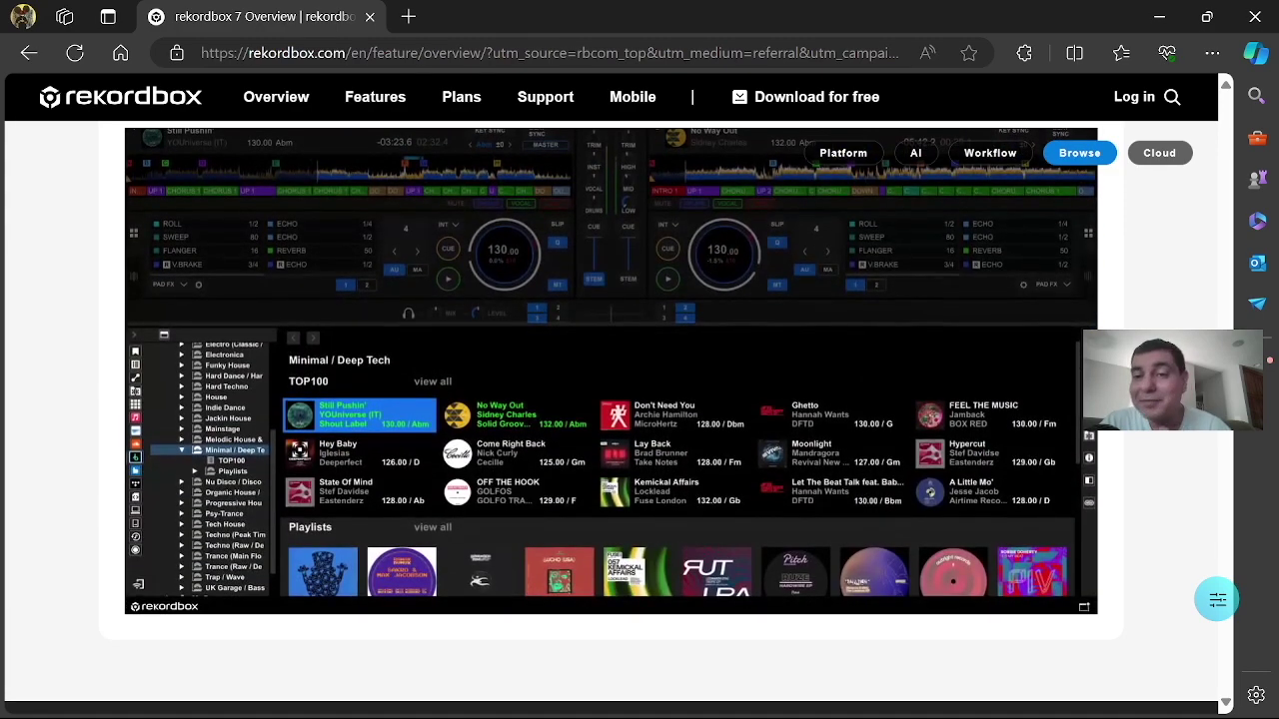
pyautogui.scroll(-3, 611, 400)
pyautogui.scroll(-5, 611, 400)
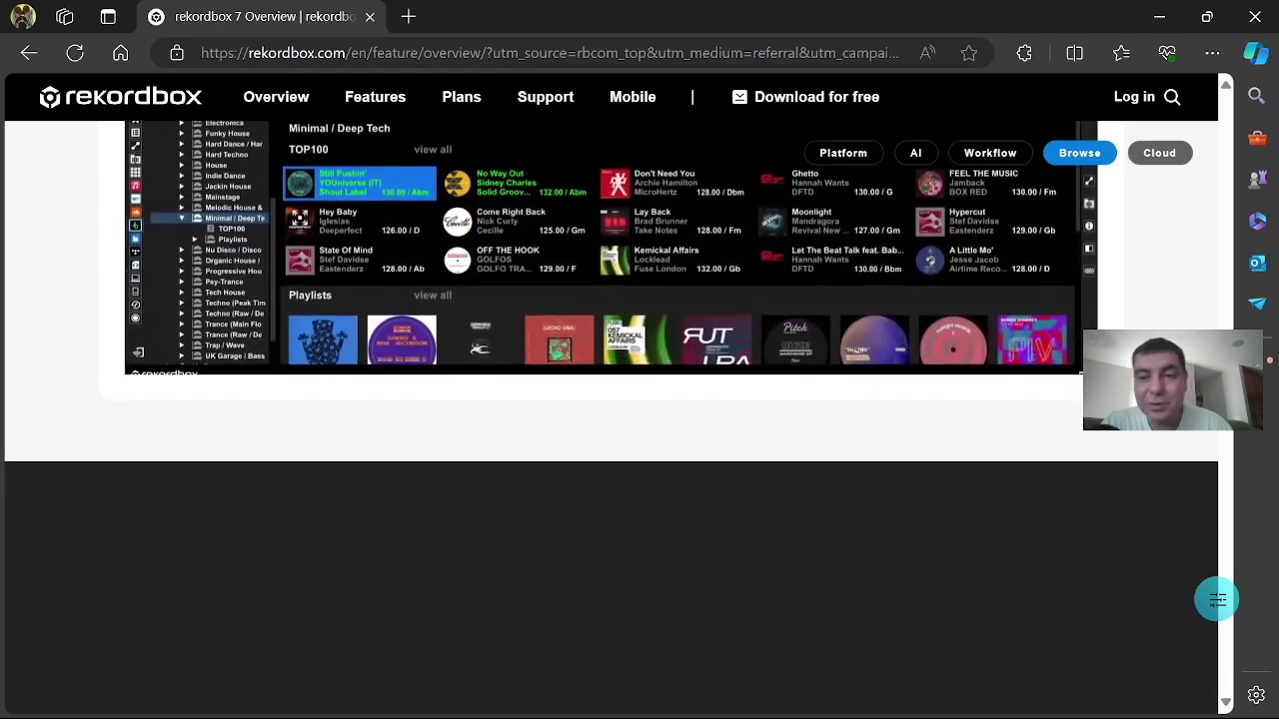
pyautogui.scroll(-3, 611, 400)
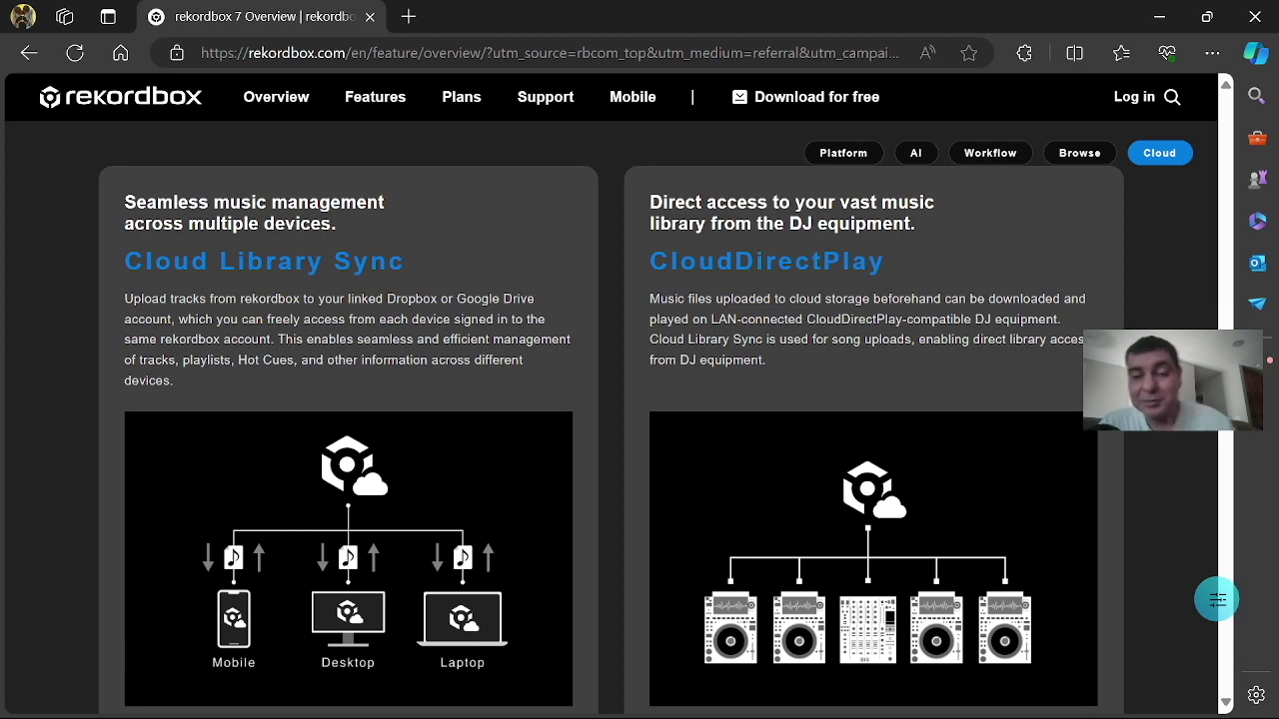
pyautogui.moveTo(1226, 259); pyautogui.dragTo(1227, 93)
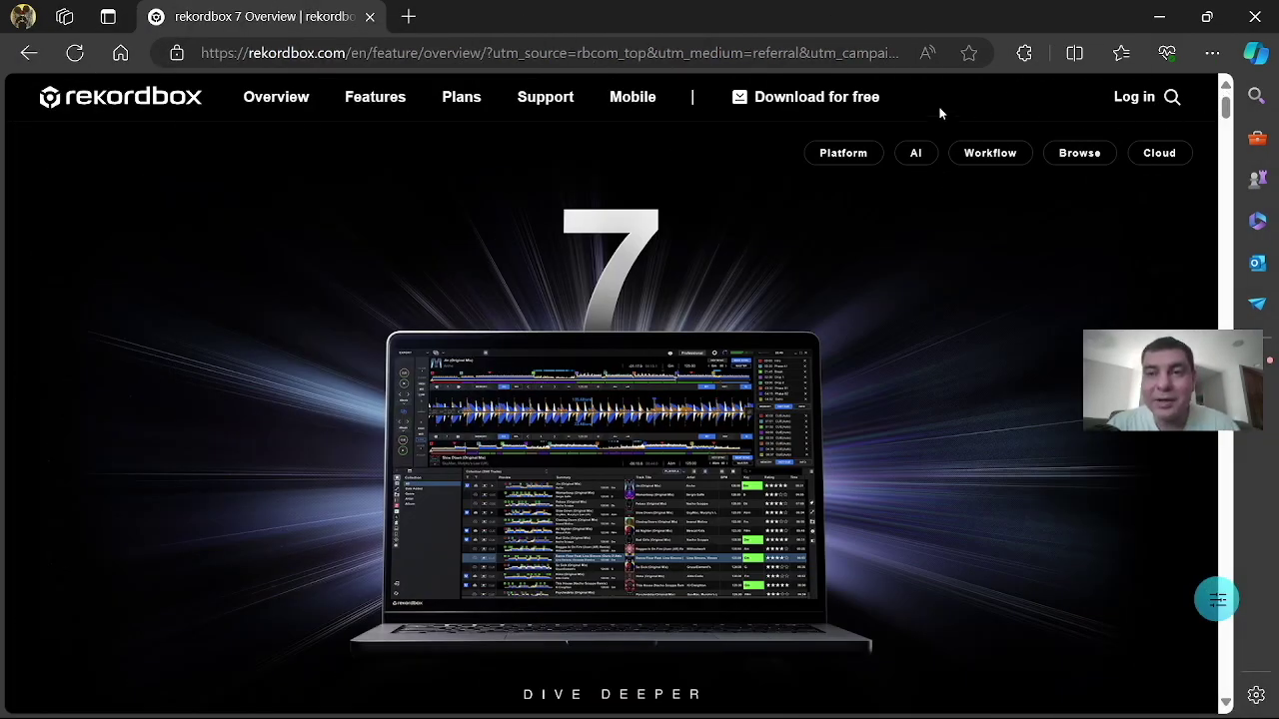
# Agree to the licence and start downloading Install_rekordbox_x64_7_0_0.zip.
pyautogui.click(755, 100)
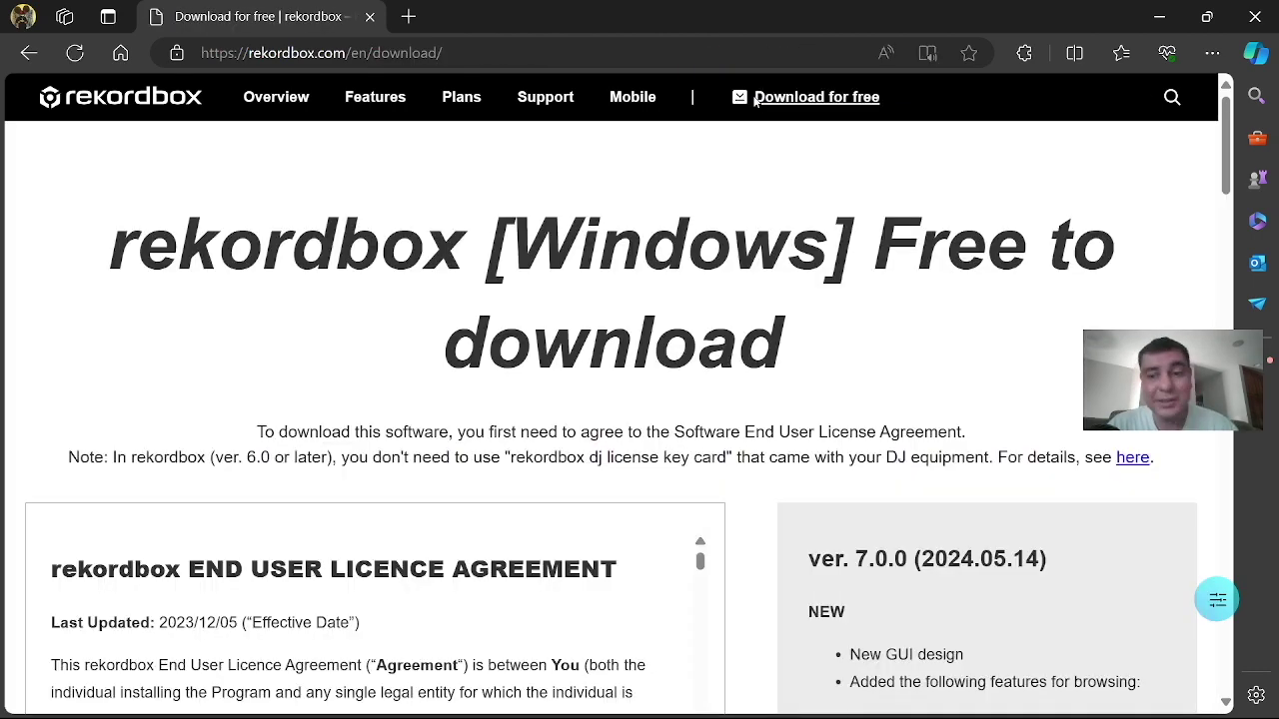
pyautogui.moveTo(1225, 170); pyautogui.dragTo(1226, 234)
pyautogui.click(339, 566)
pyautogui.click(397, 629)
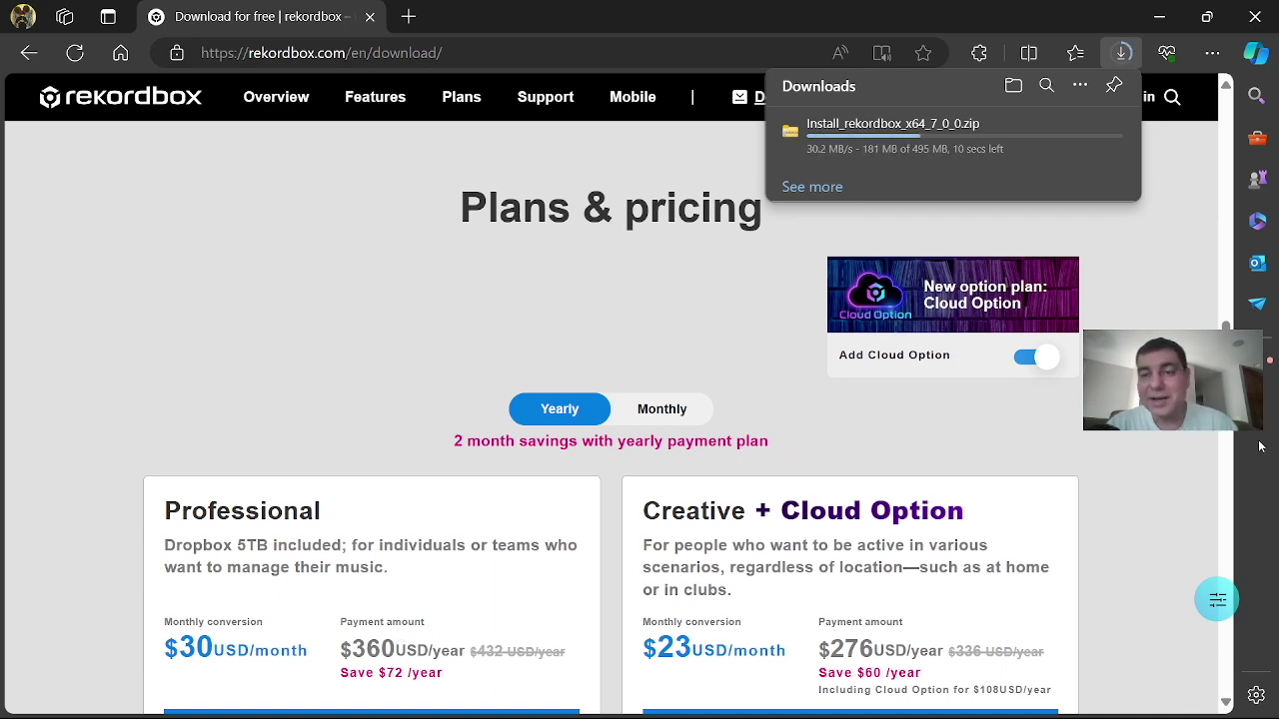
# Scroll through the Plans & pricing cards to compare the subscription plans.
pyautogui.scroll(-2, 610, 418)
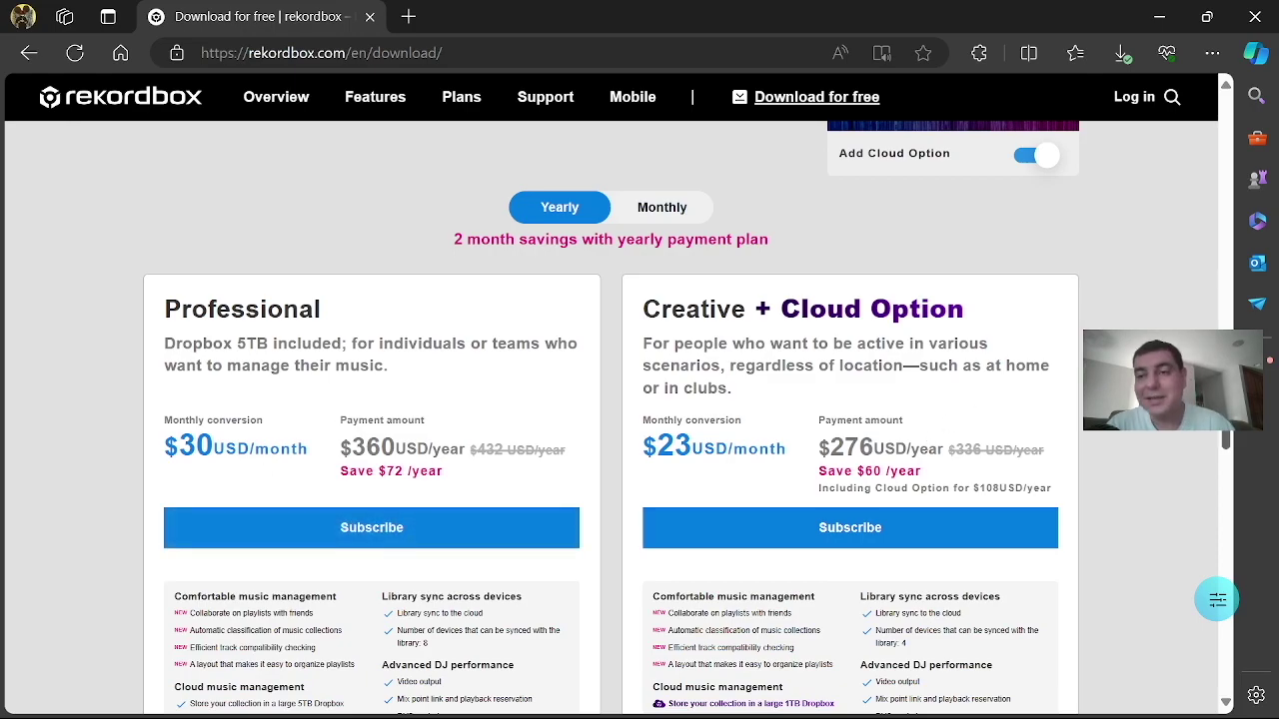
pyautogui.scroll(-7, 1235, 502)
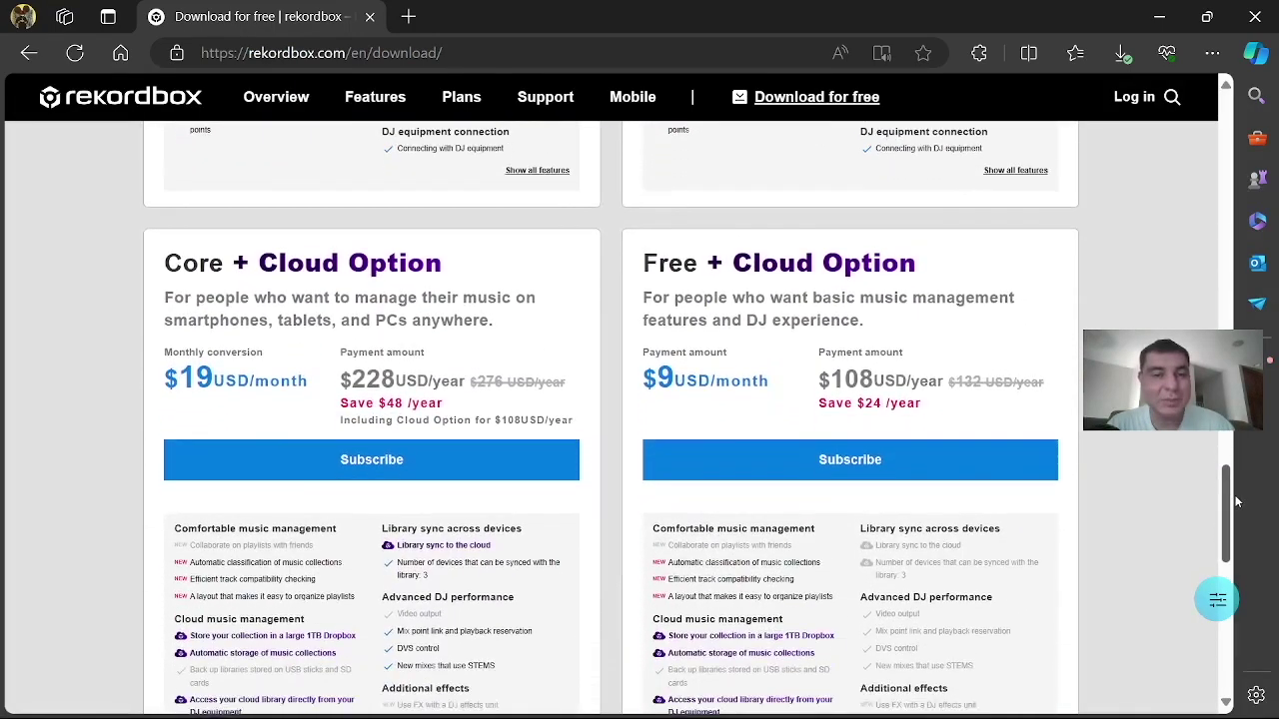
pyautogui.scroll(-2, 1233, 507)
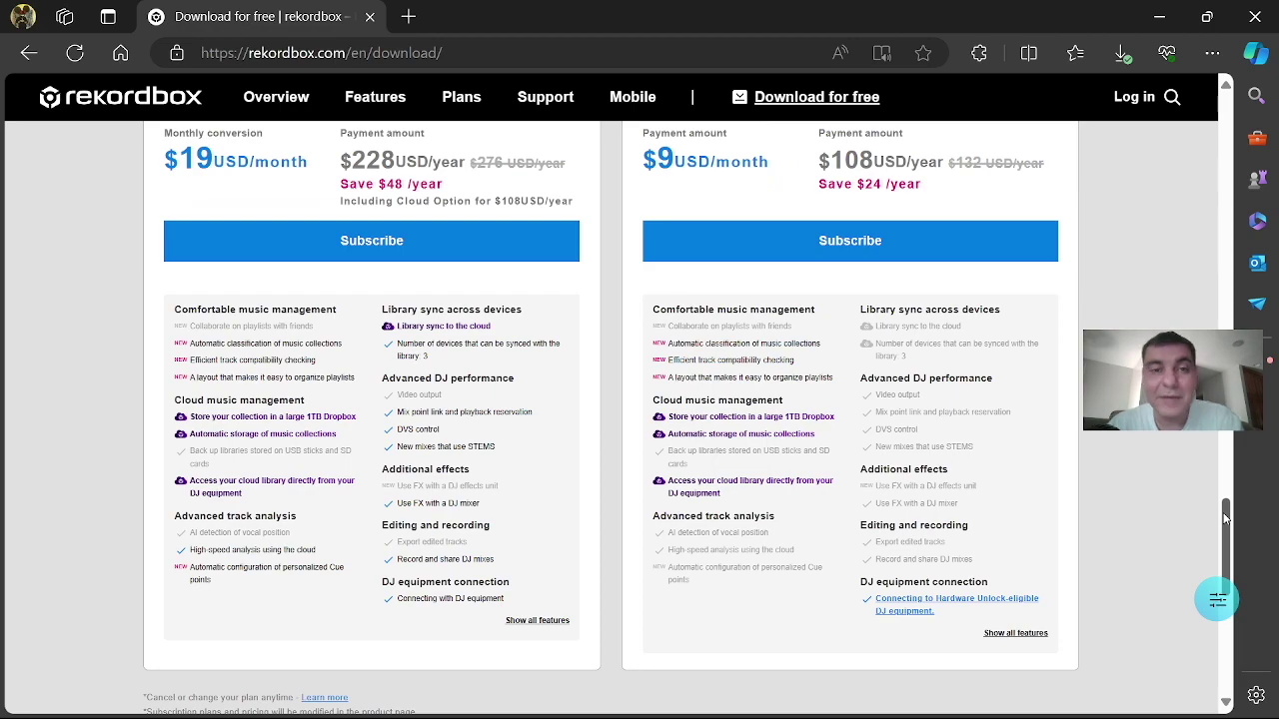
pyautogui.scroll(-1, 1227, 517)
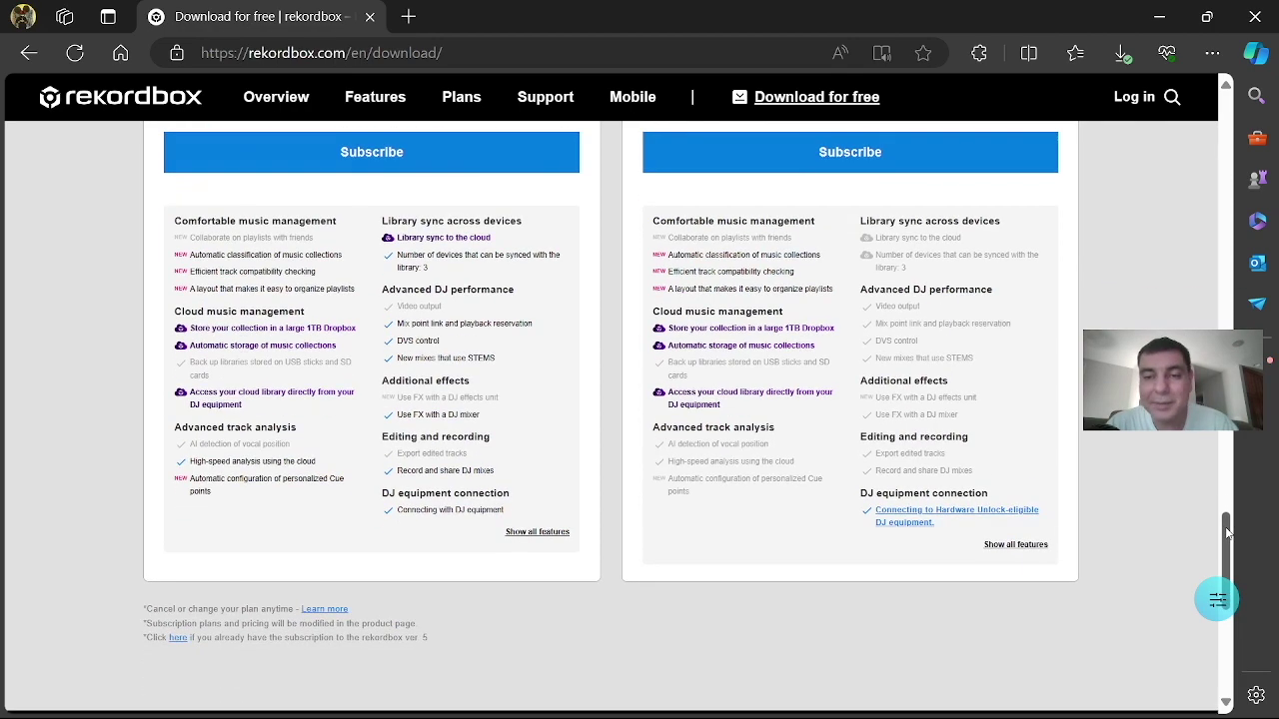
pyautogui.scroll(1, 1228, 521)
pyautogui.moveTo(1227, 518)
pyautogui.mouseDown()
pyautogui.moveTo(1230, 502)
pyautogui.moveTo(1230, 517)
pyautogui.mouseUp()
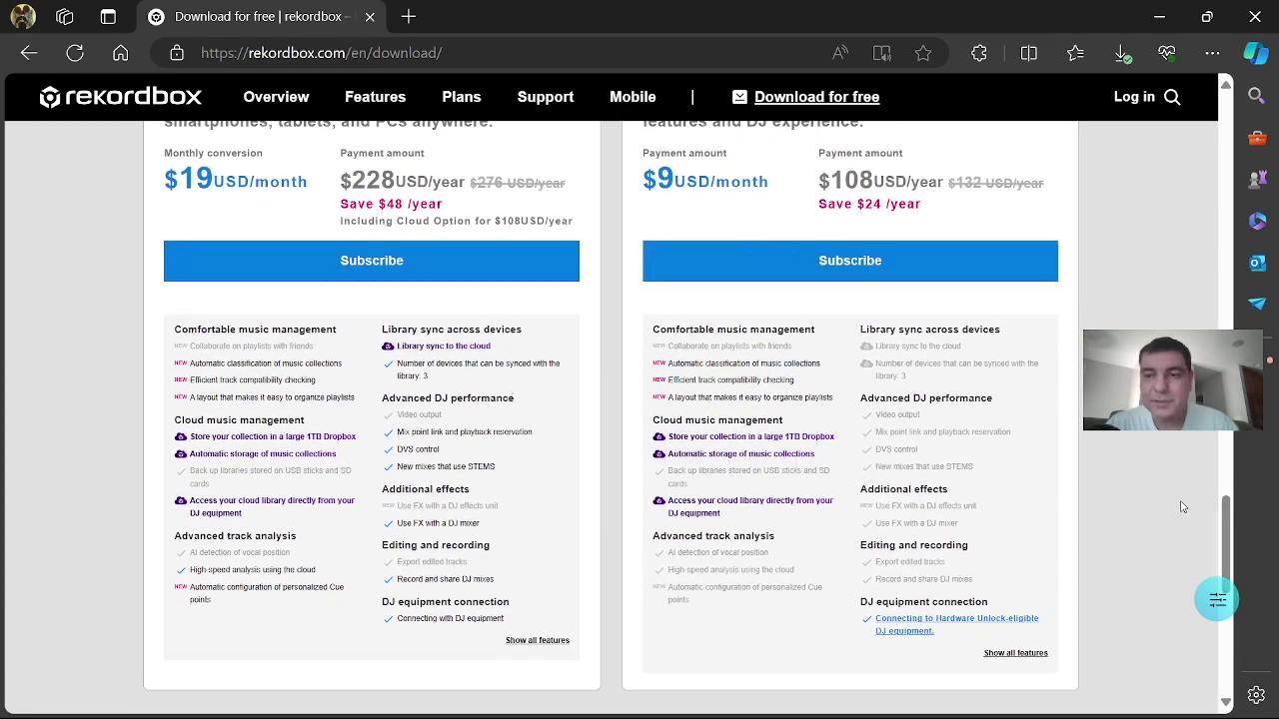
pyautogui.scroll(5, 1227, 530)
pyautogui.scroll(4, 823, 346)
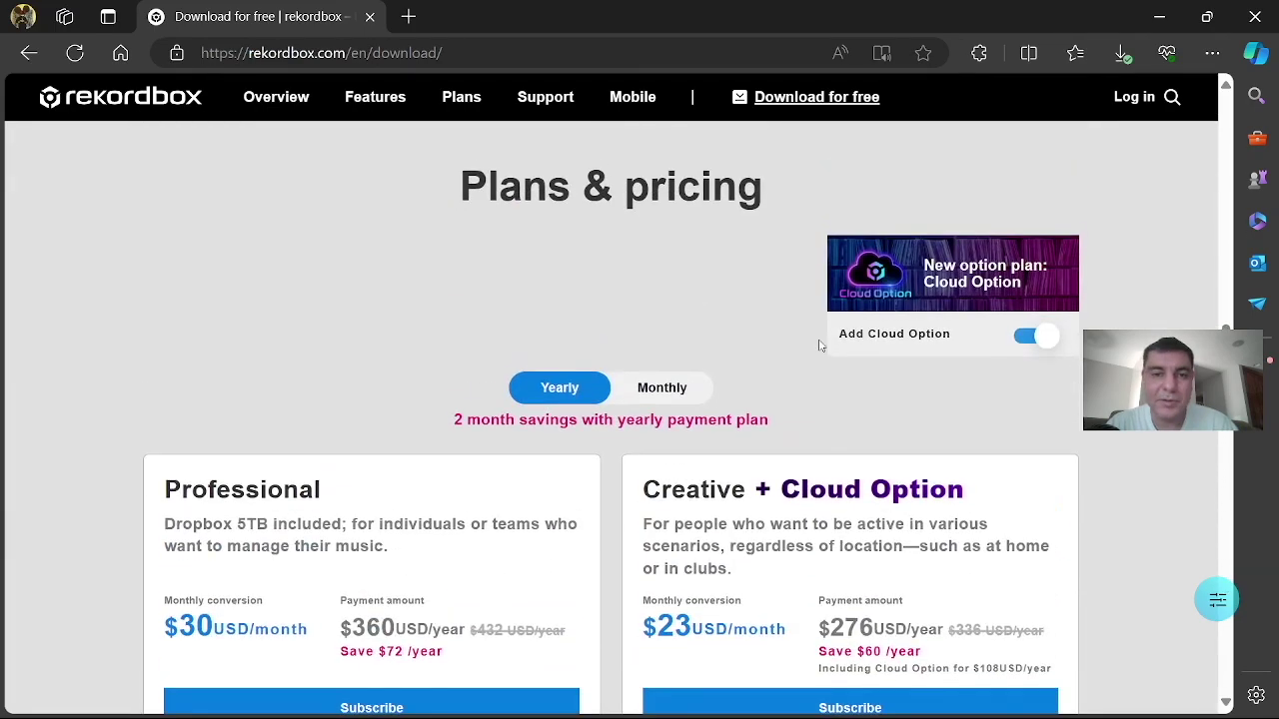
# Switch the plan prices to Monthly billing and review them.
pyautogui.click(660, 388)
pyautogui.scroll(-10, 1223, 493)
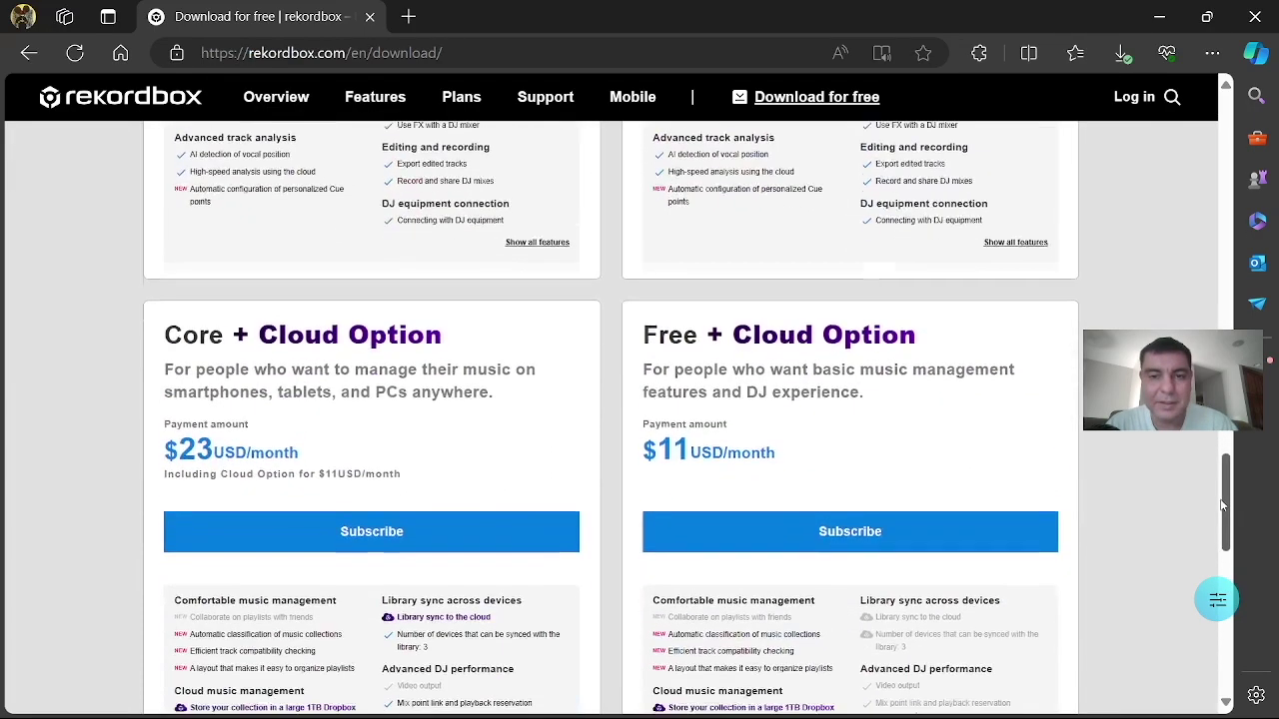
pyautogui.scroll(1, 1223, 492)
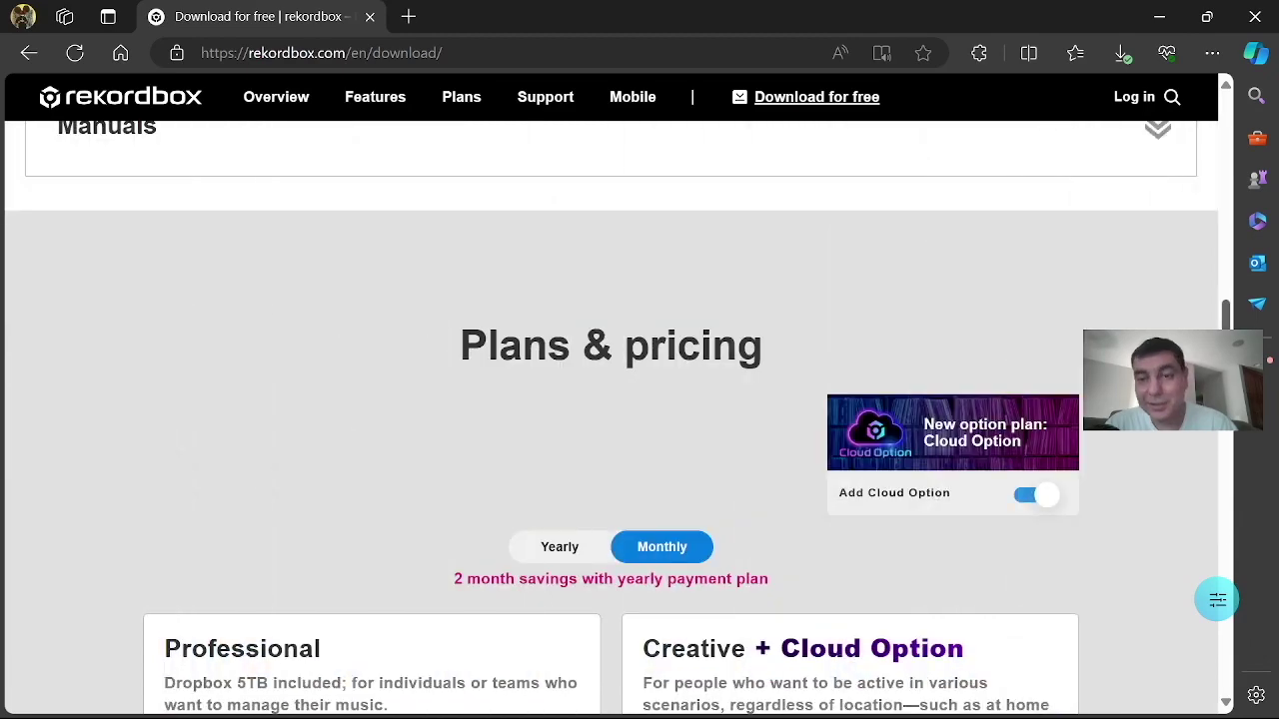
pyautogui.scroll(7, 1219, 243)
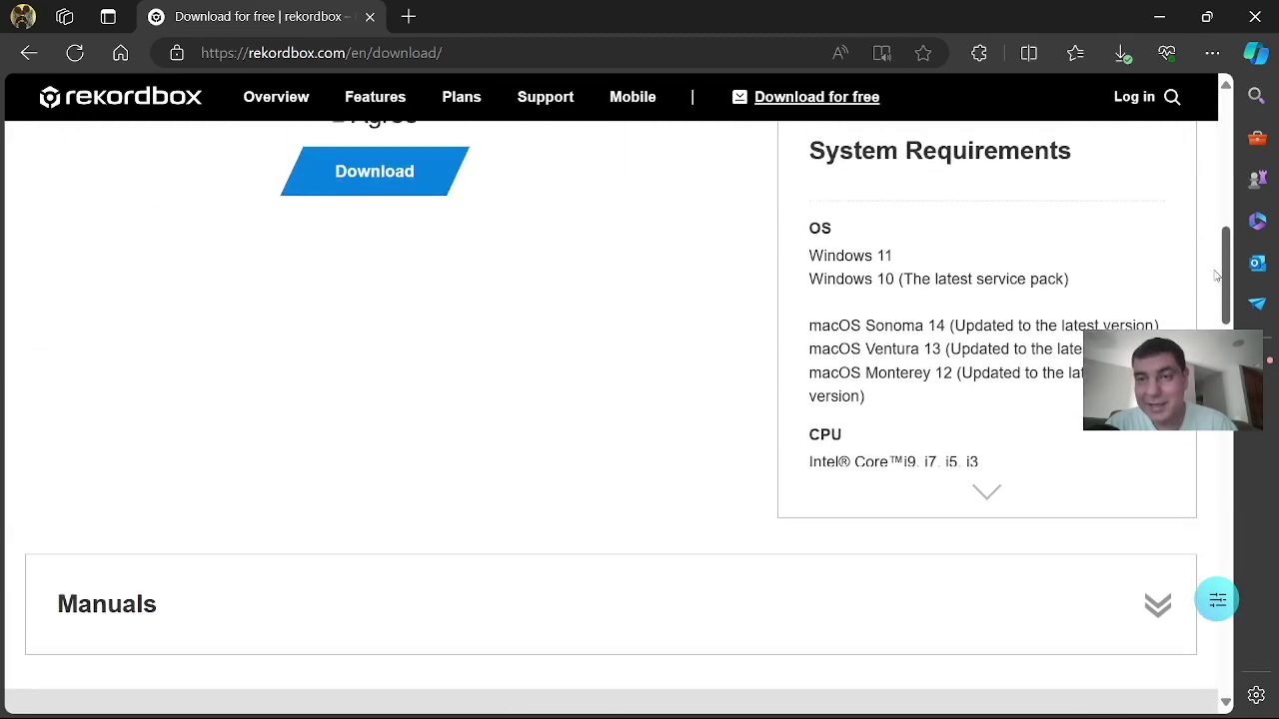
# Expand the full ver. 7.0.0 NEW features list and read down to System Requirements.
pyautogui.scroll(2, 1219, 243)
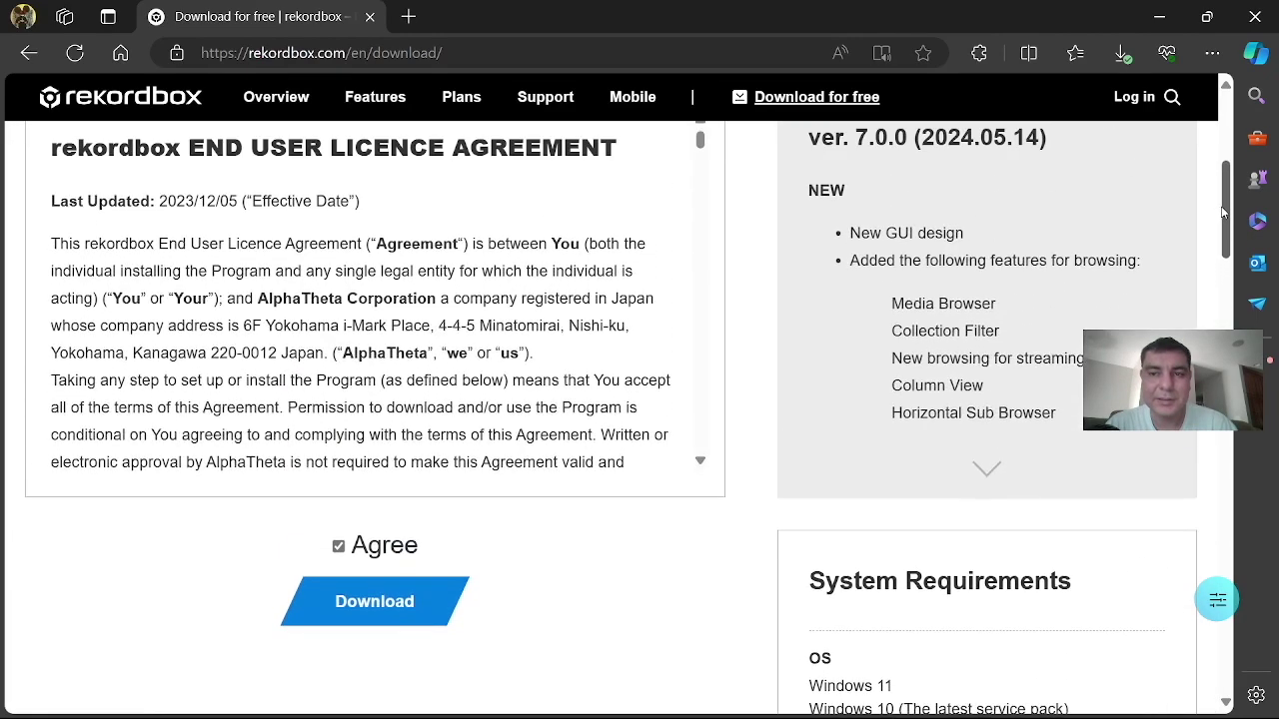
pyautogui.scroll(-1, 1219, 216)
pyautogui.scroll(1, 1218, 216)
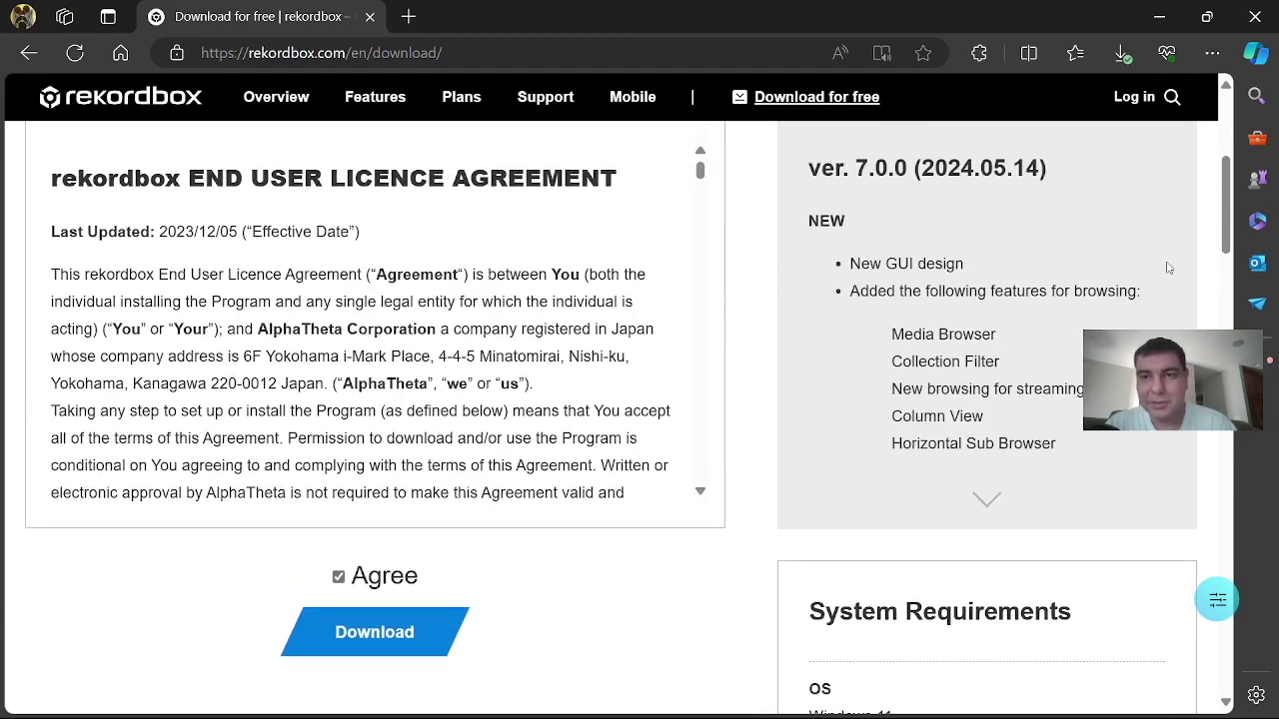
pyautogui.click(989, 500)
pyautogui.scroll(-1, 1224, 210)
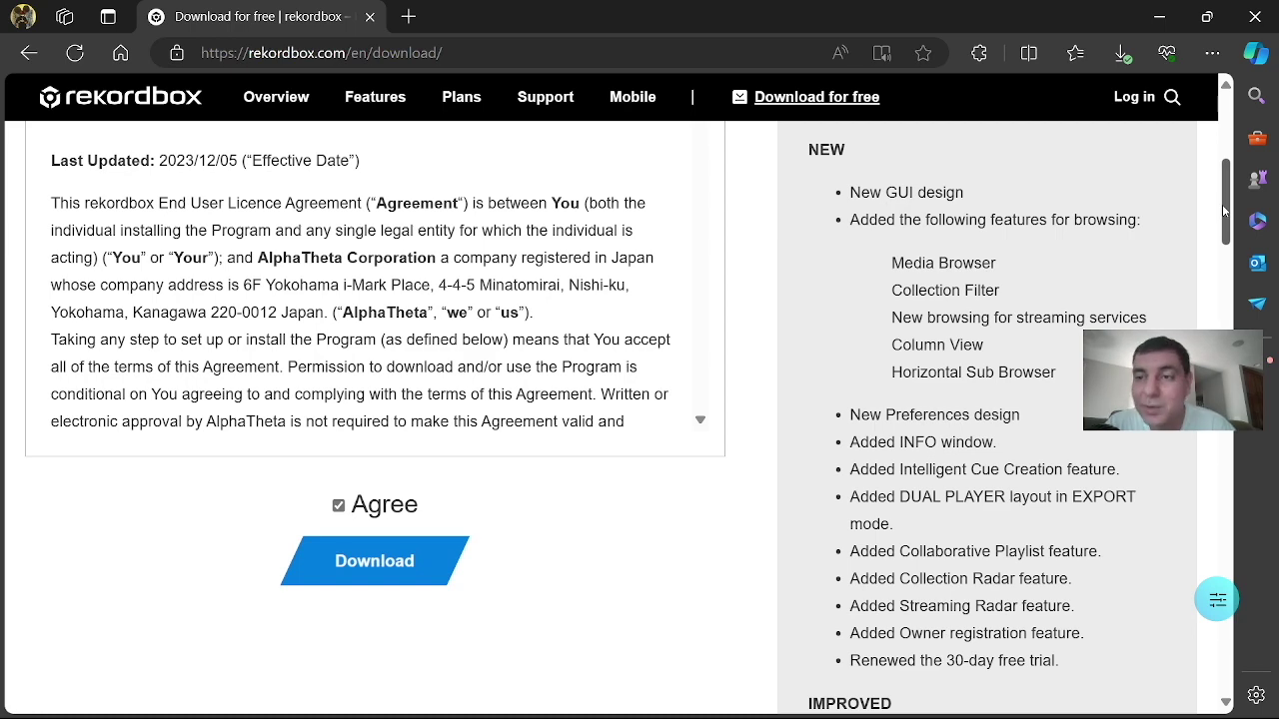
pyautogui.moveTo(1226, 210); pyautogui.dragTo(1231, 237)
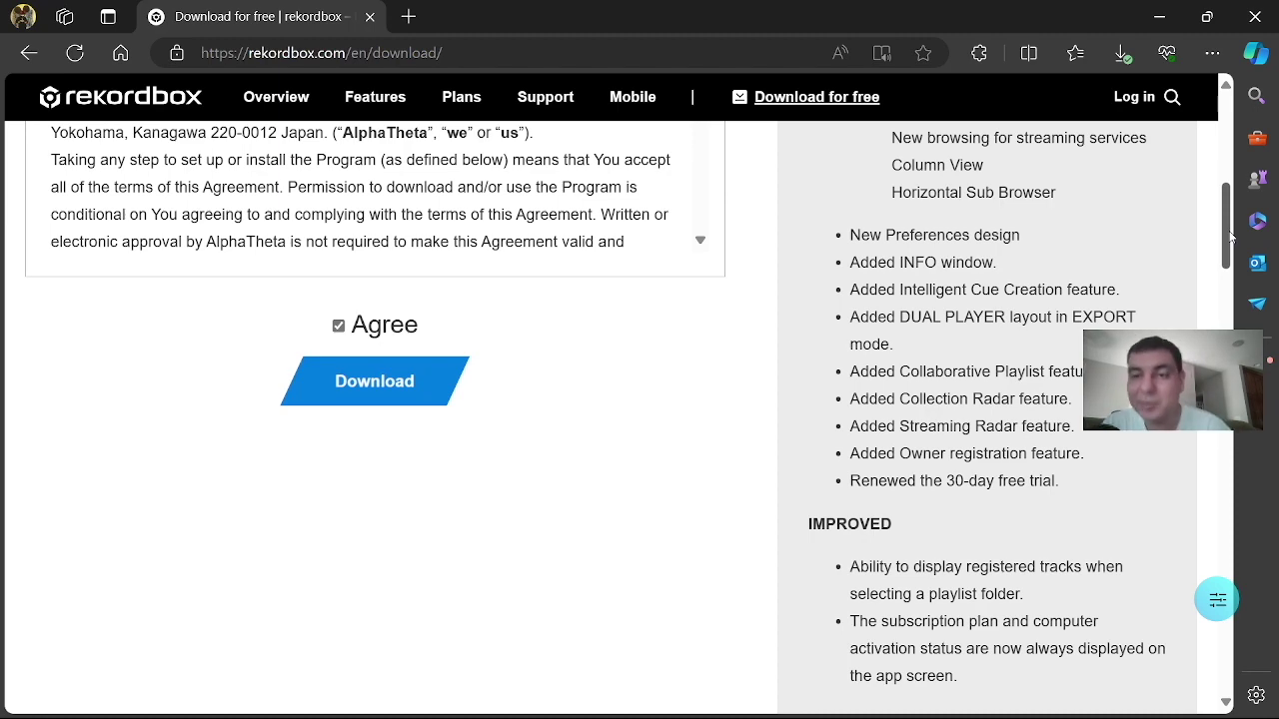
pyautogui.moveTo(1230, 236); pyautogui.dragTo(1231, 287)
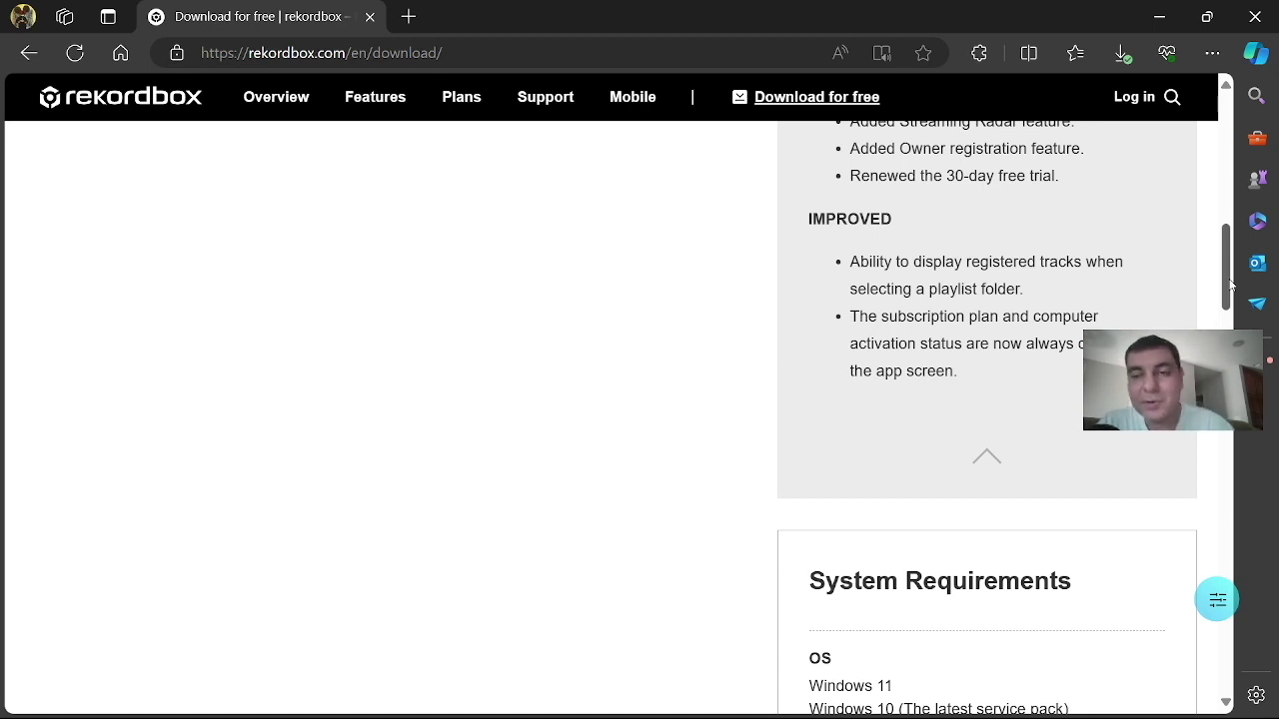
pyautogui.scroll(-4, 1230, 285)
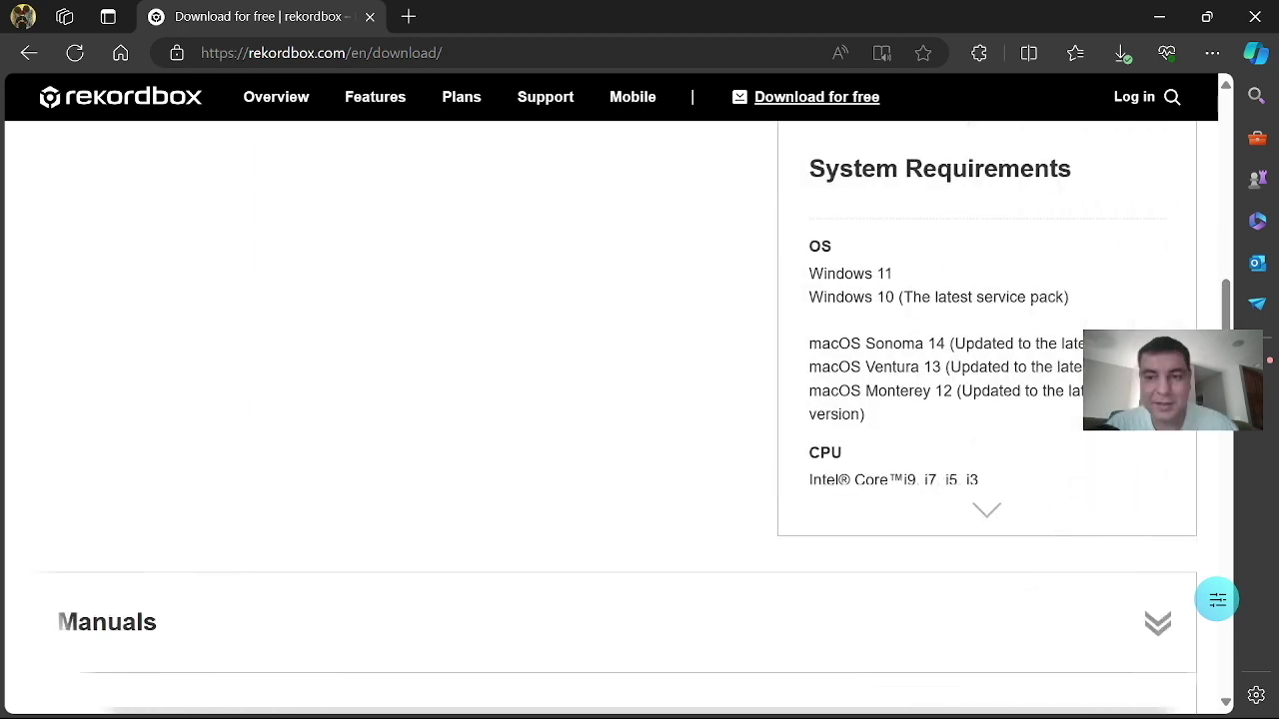
pyautogui.click(990, 514)
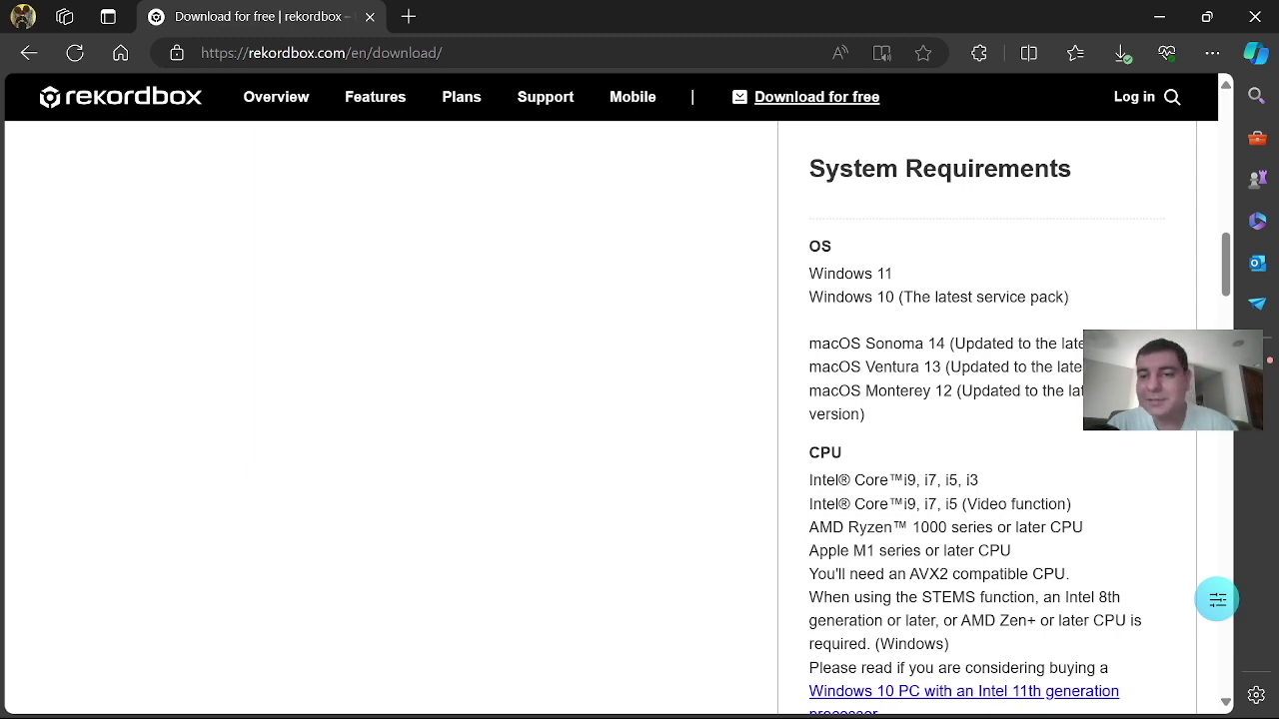
pyautogui.scroll(-2, 1040, 354)
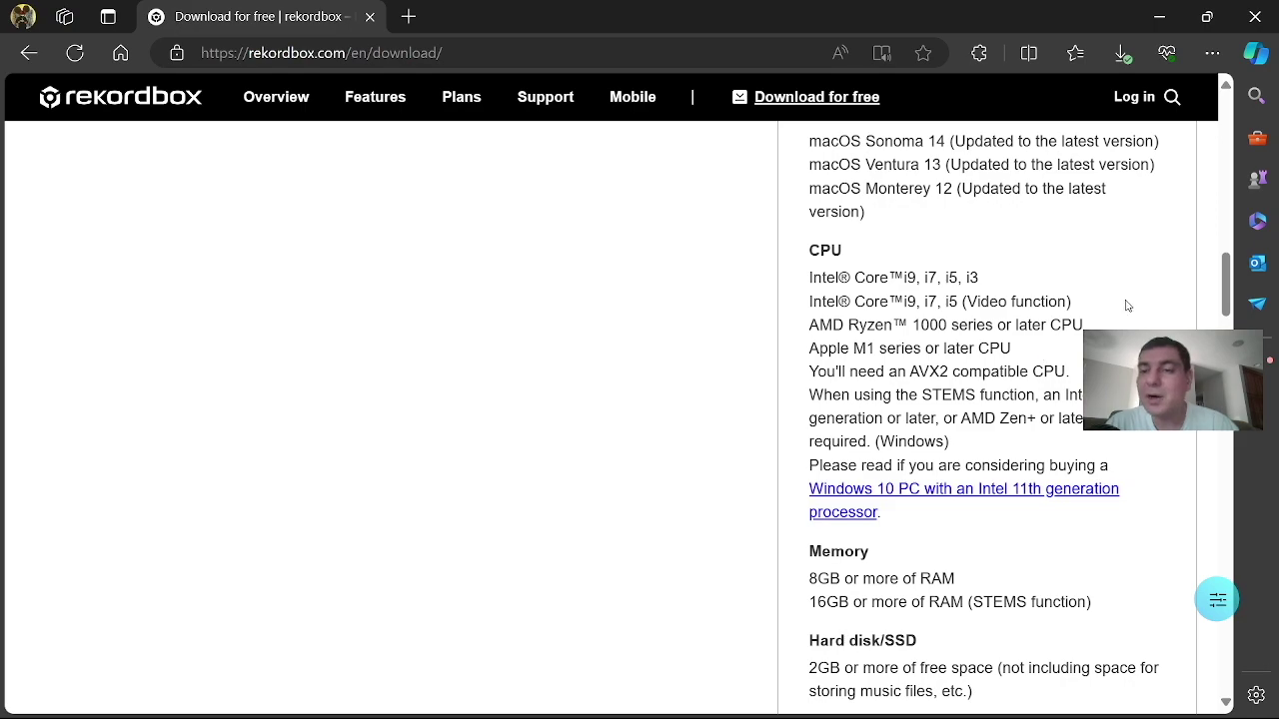
pyautogui.moveTo(1229, 295); pyautogui.dragTo(1232, 148)
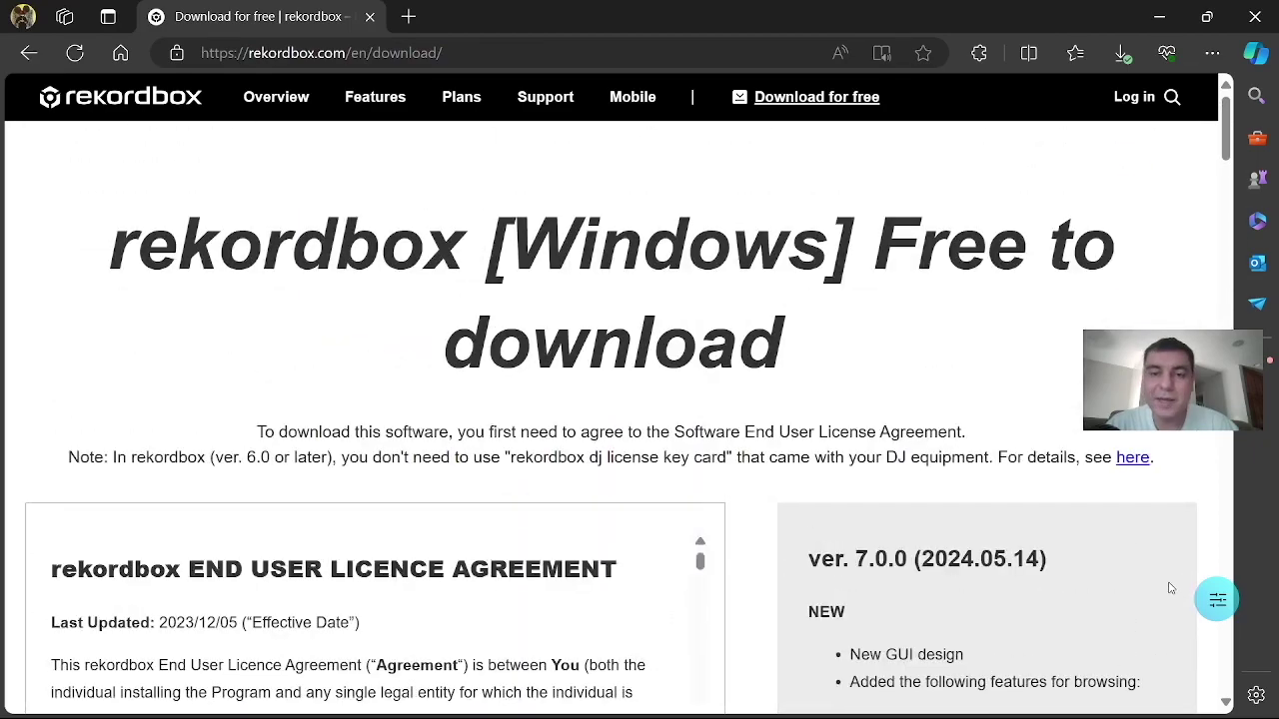
# Open Install_rekordbox_x64_7_0_0.zip from Edge's recent downloads list.
pyautogui.moveTo(1229, 150)
pyautogui.mouseDown()
pyautogui.moveTo(1211, 554)
pyautogui.moveTo(1230, 150)
pyautogui.mouseUp()
pyautogui.click(1122, 56)
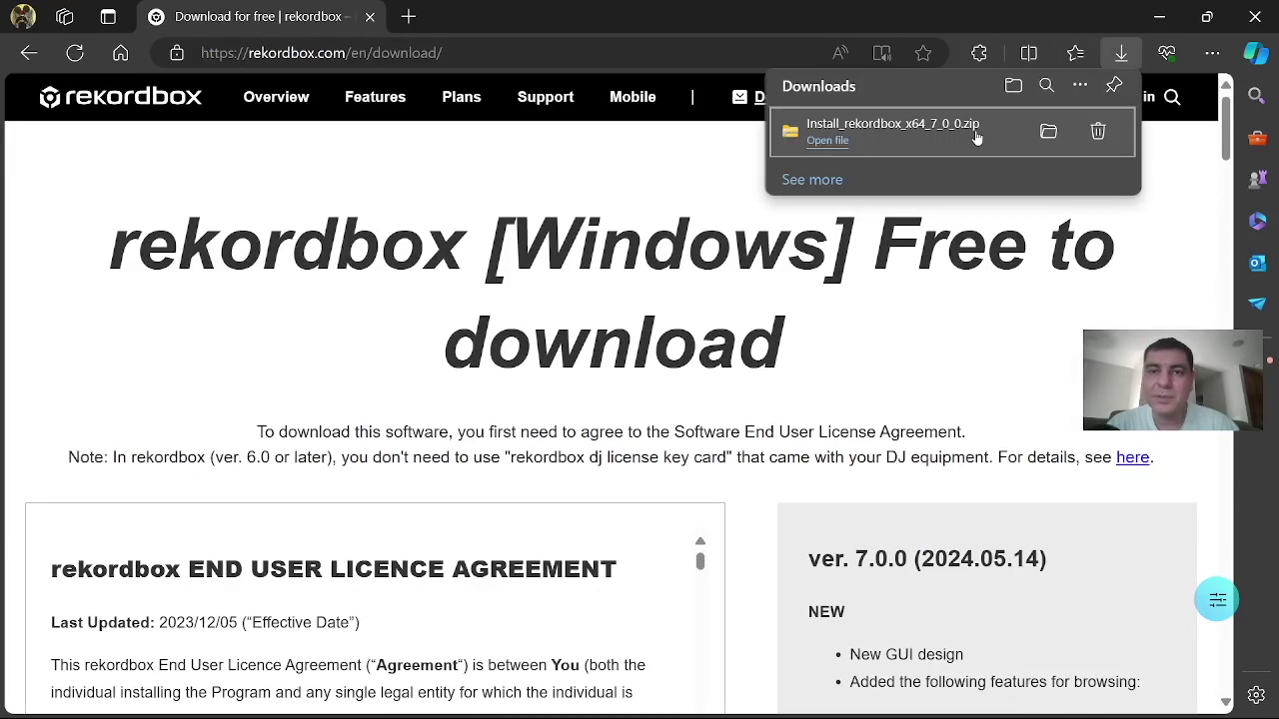
pyautogui.click(835, 144)
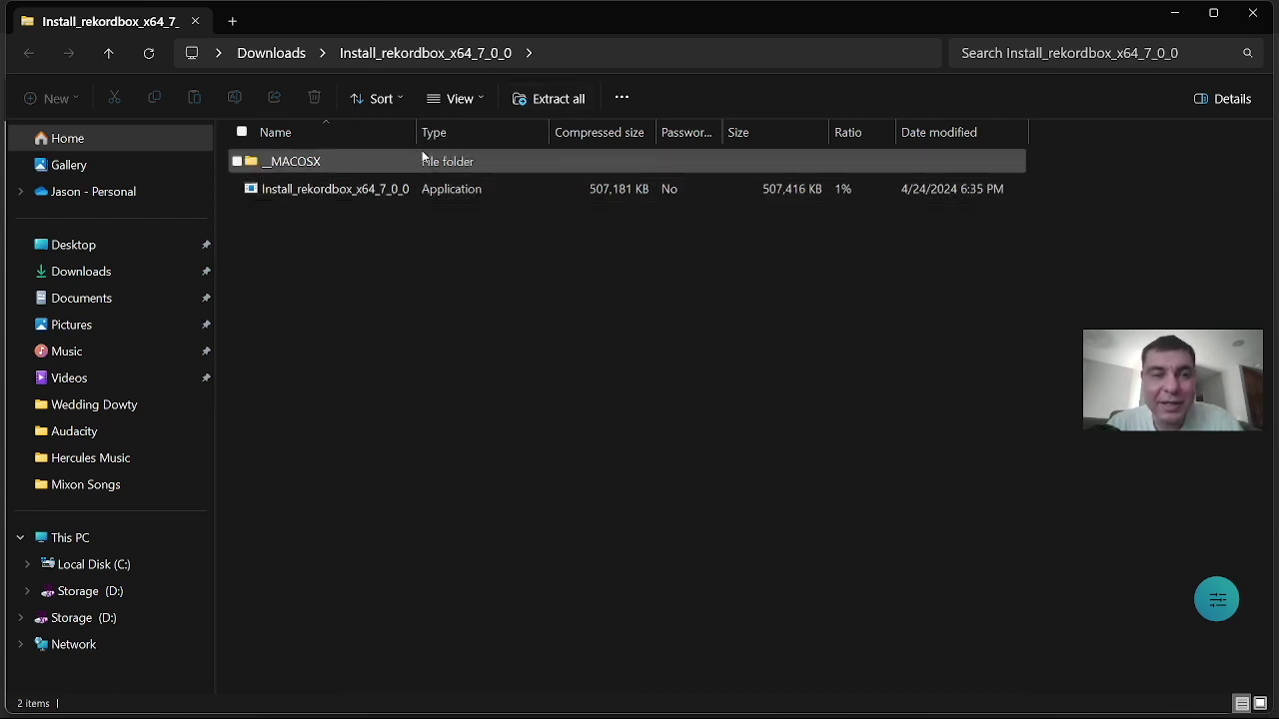
# Extract the zip to an Install_rekordbox_x64_7_0_0 folder and select the extracted installer.
pyautogui.rightClick(310, 194)
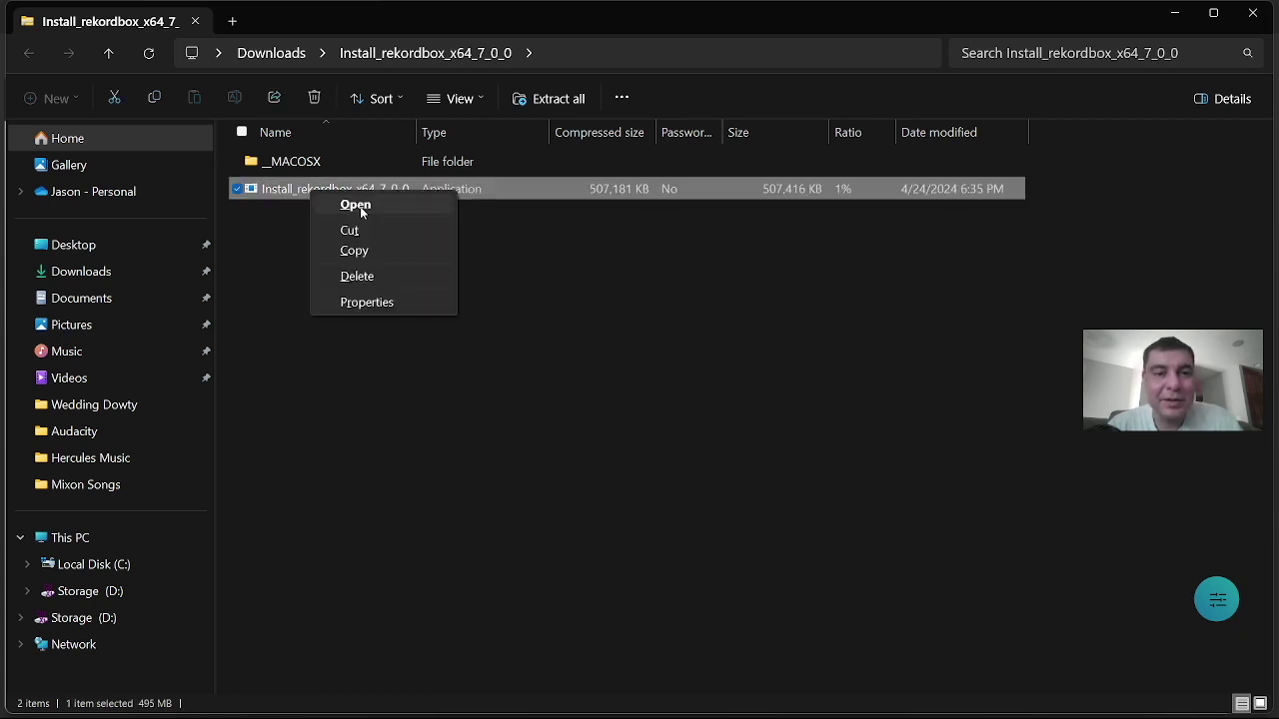
pyautogui.click(356, 206)
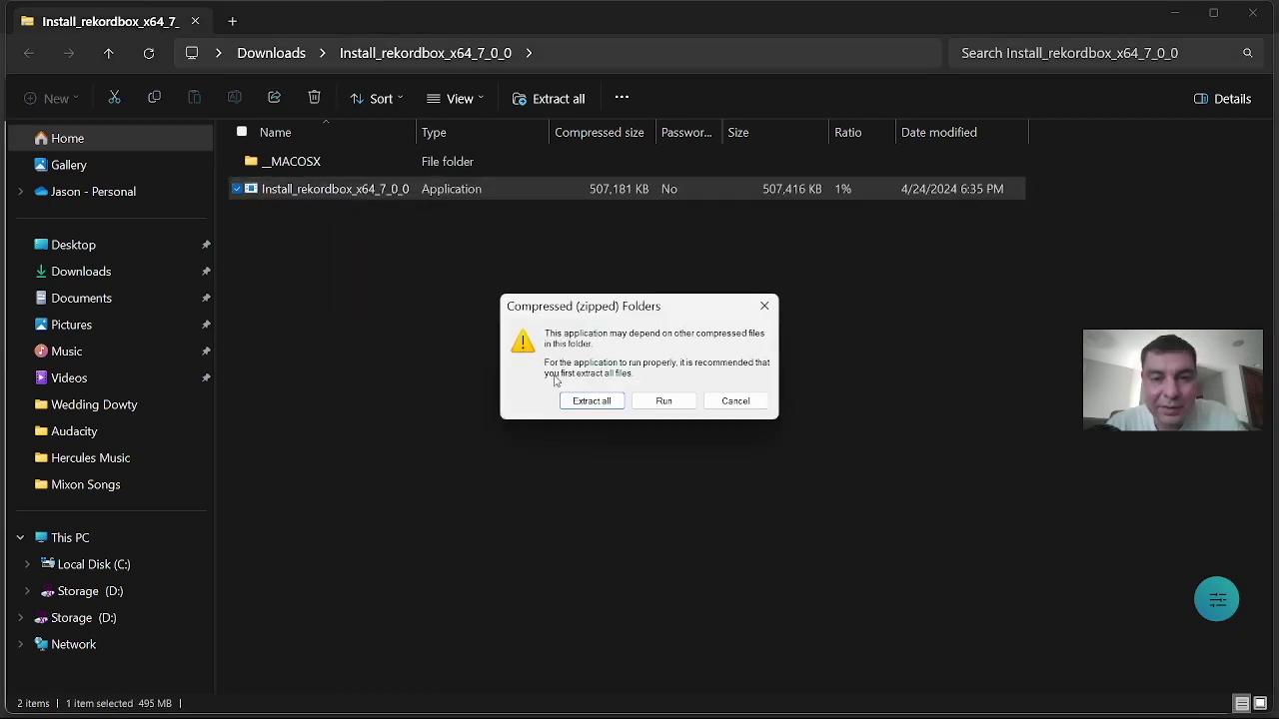
pyautogui.click(590, 401)
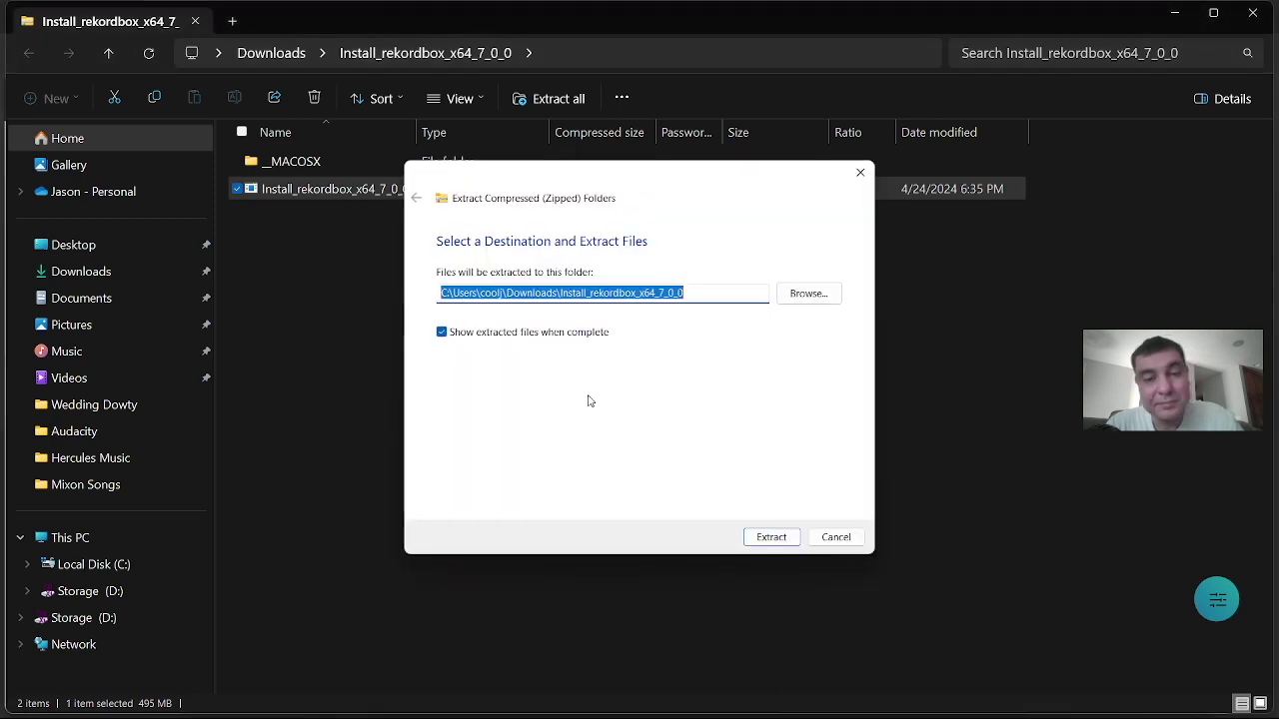
pyautogui.click(763, 540)
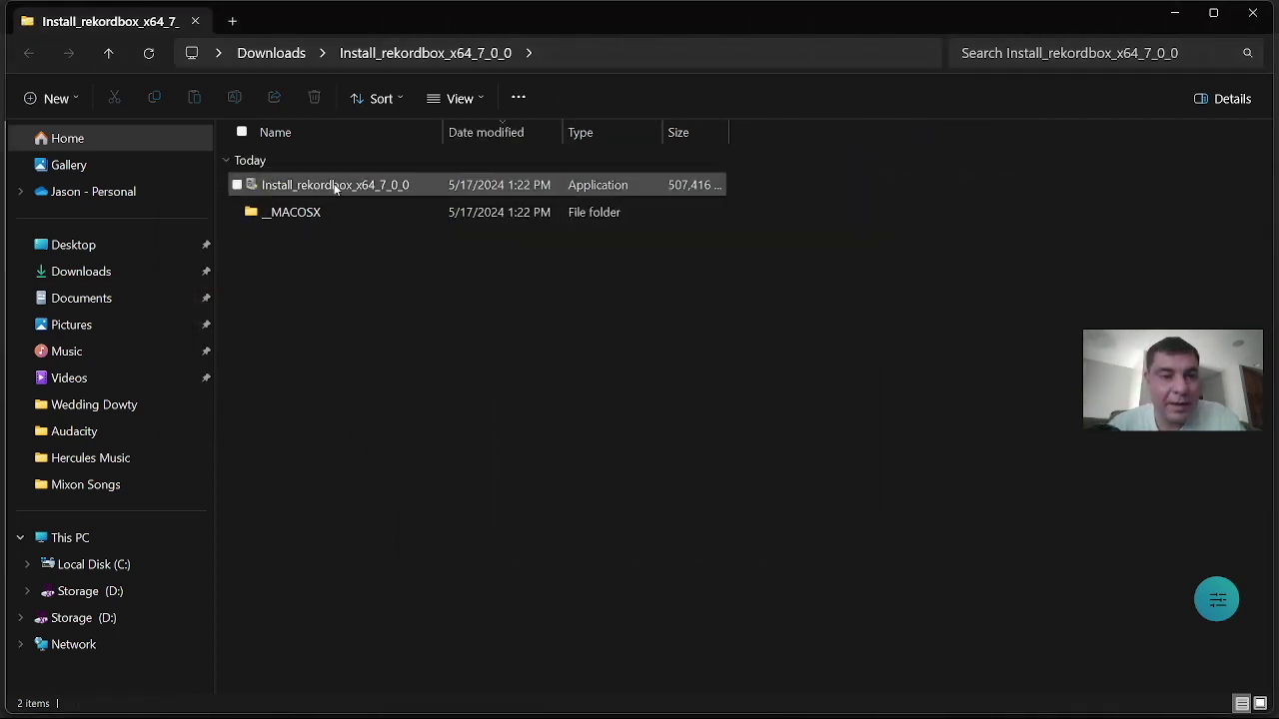
pyautogui.click(337, 187)
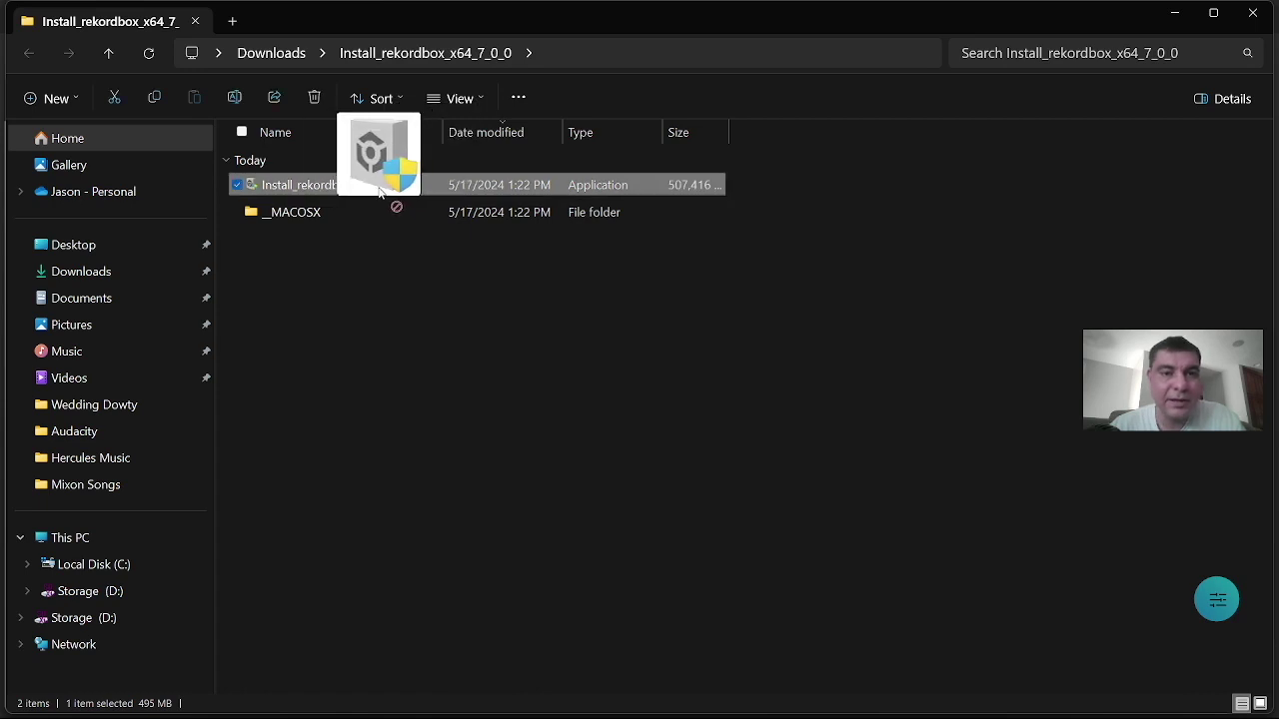
# Install rekordbox 7.0.0 in English to the default Program Files folder, then launch it.
pyautogui.doubleClick(379, 190)
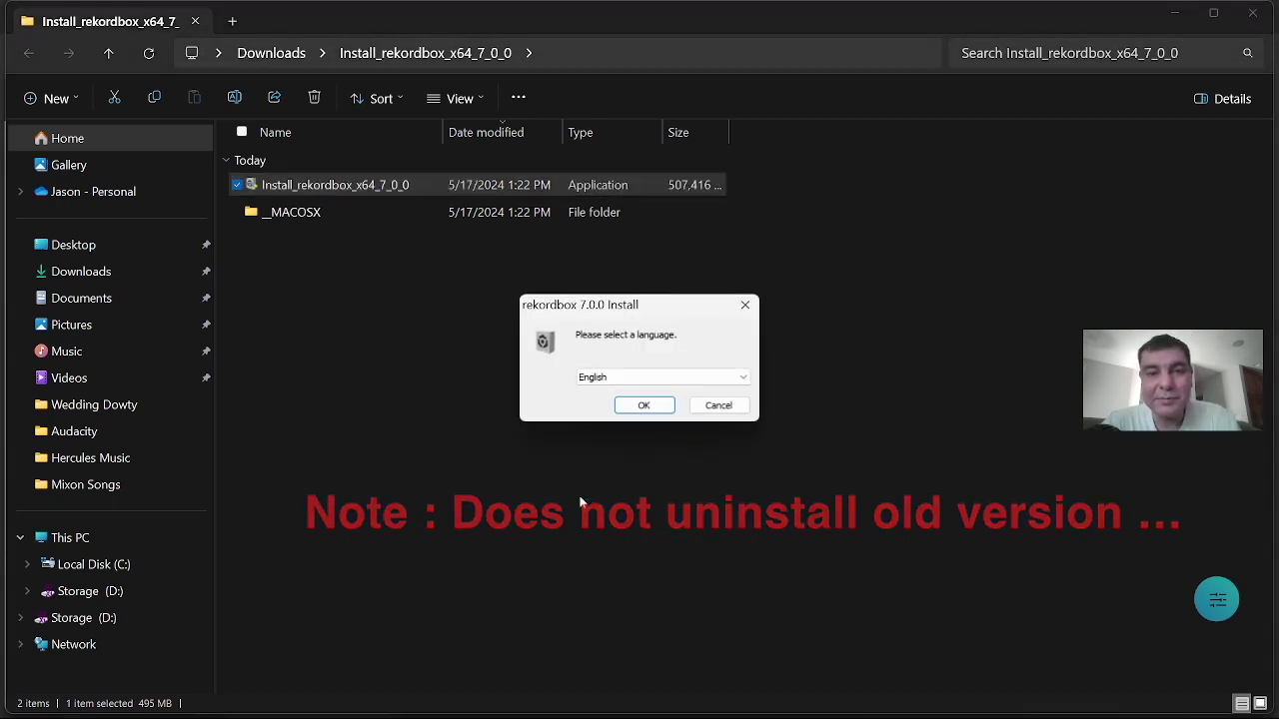
pyautogui.click(643, 405)
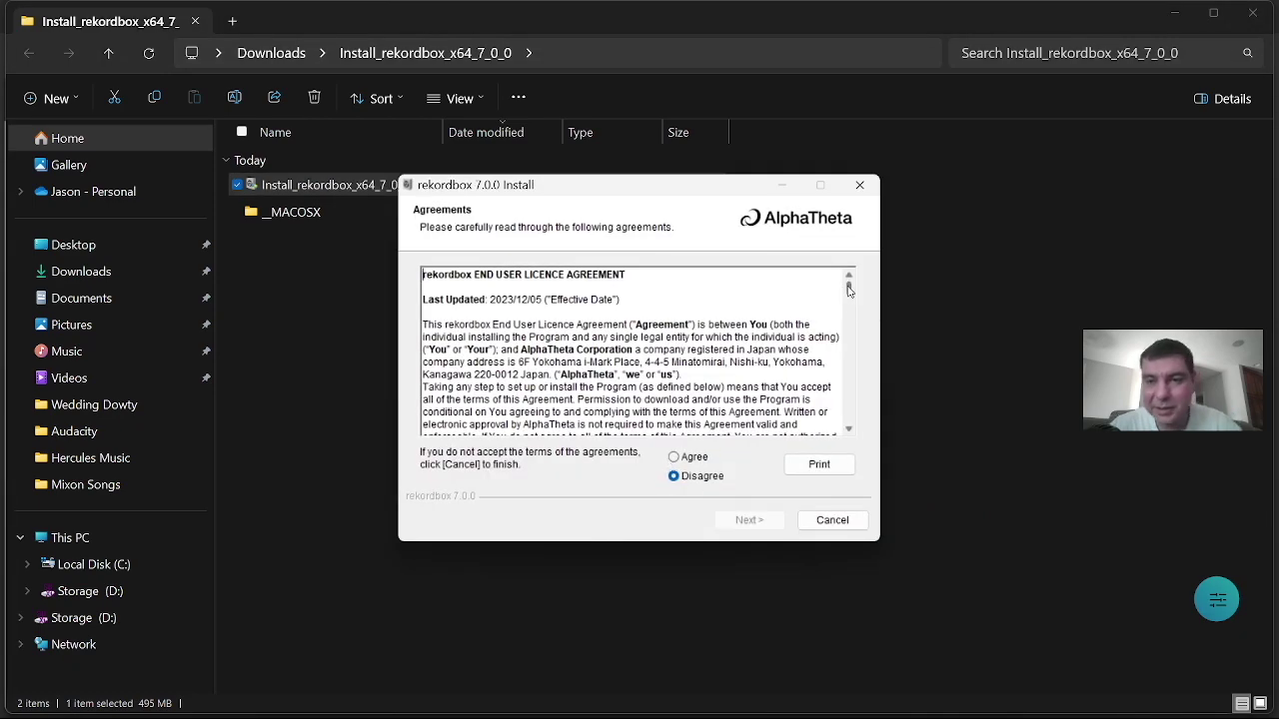
pyautogui.moveTo(848, 290); pyautogui.dragTo(846, 422)
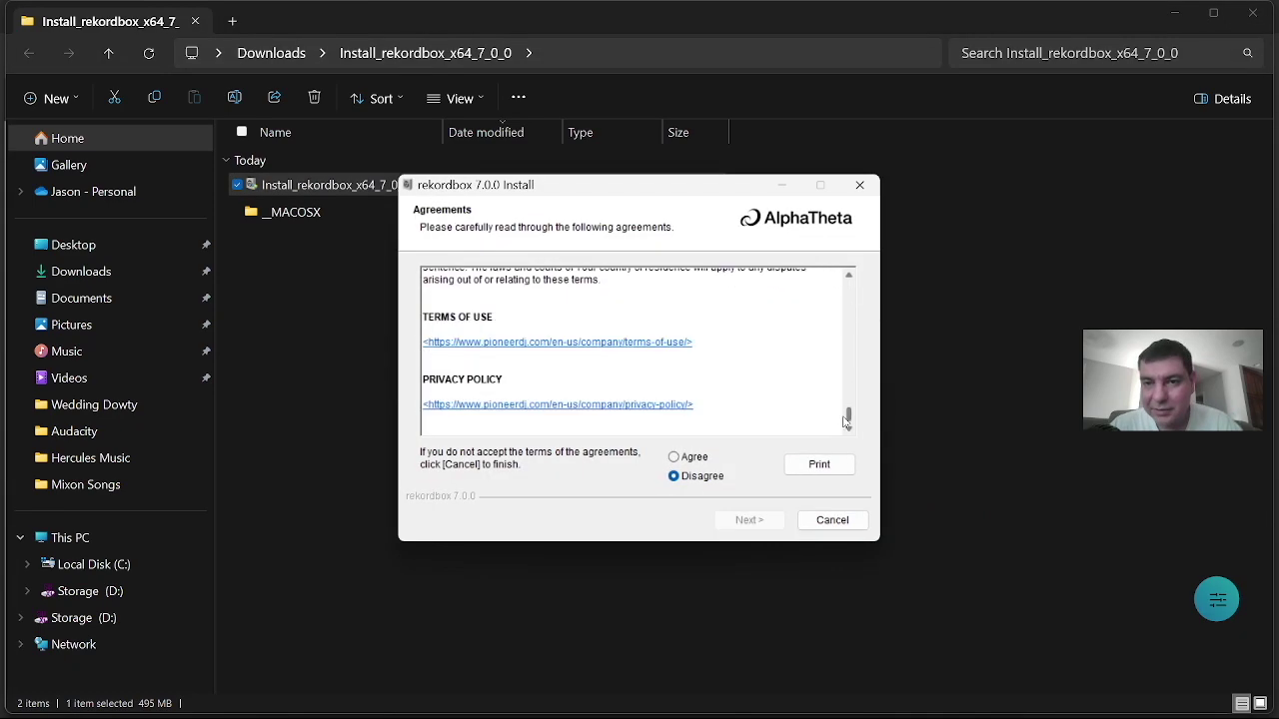
pyautogui.click(674, 459)
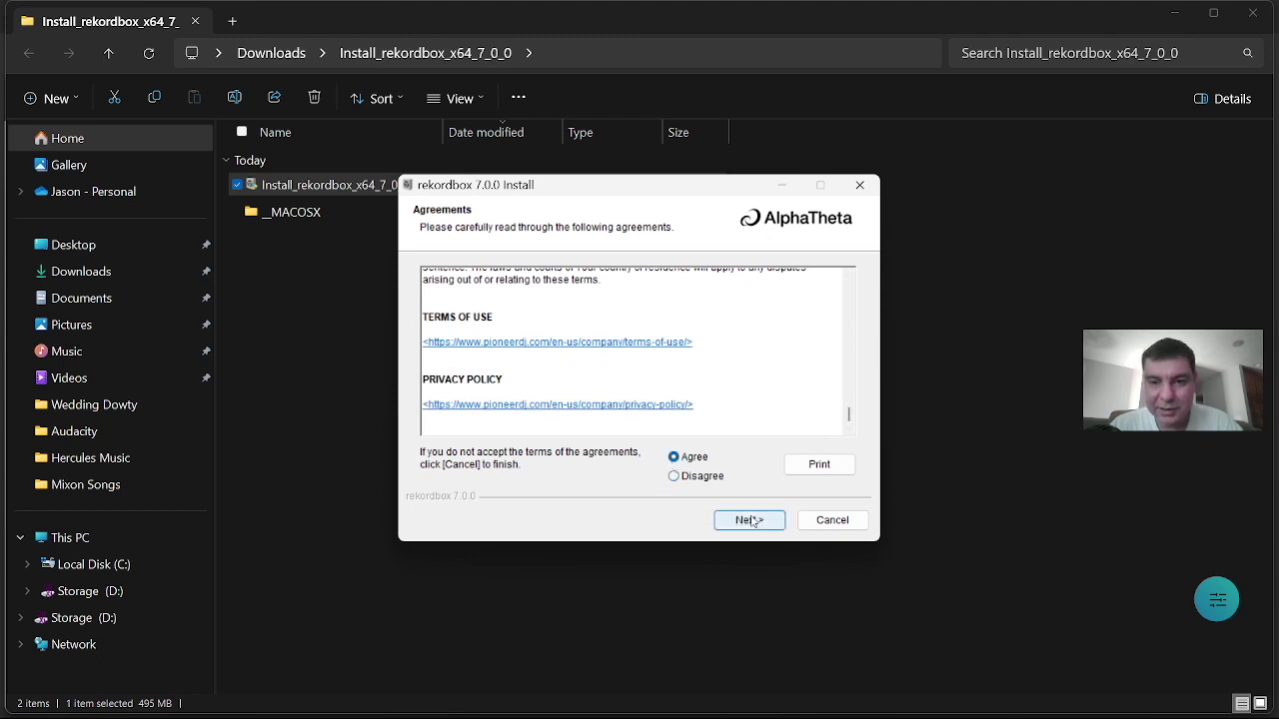
pyautogui.click(753, 521)
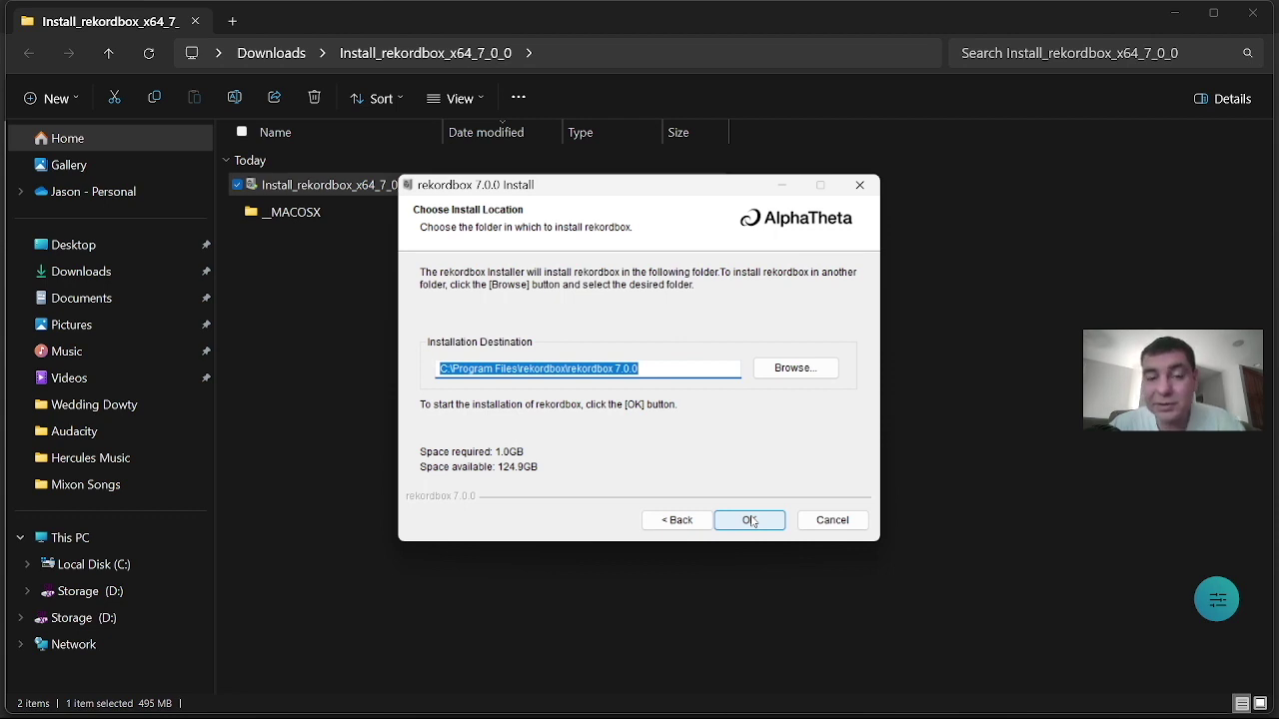
pyautogui.click(749, 520)
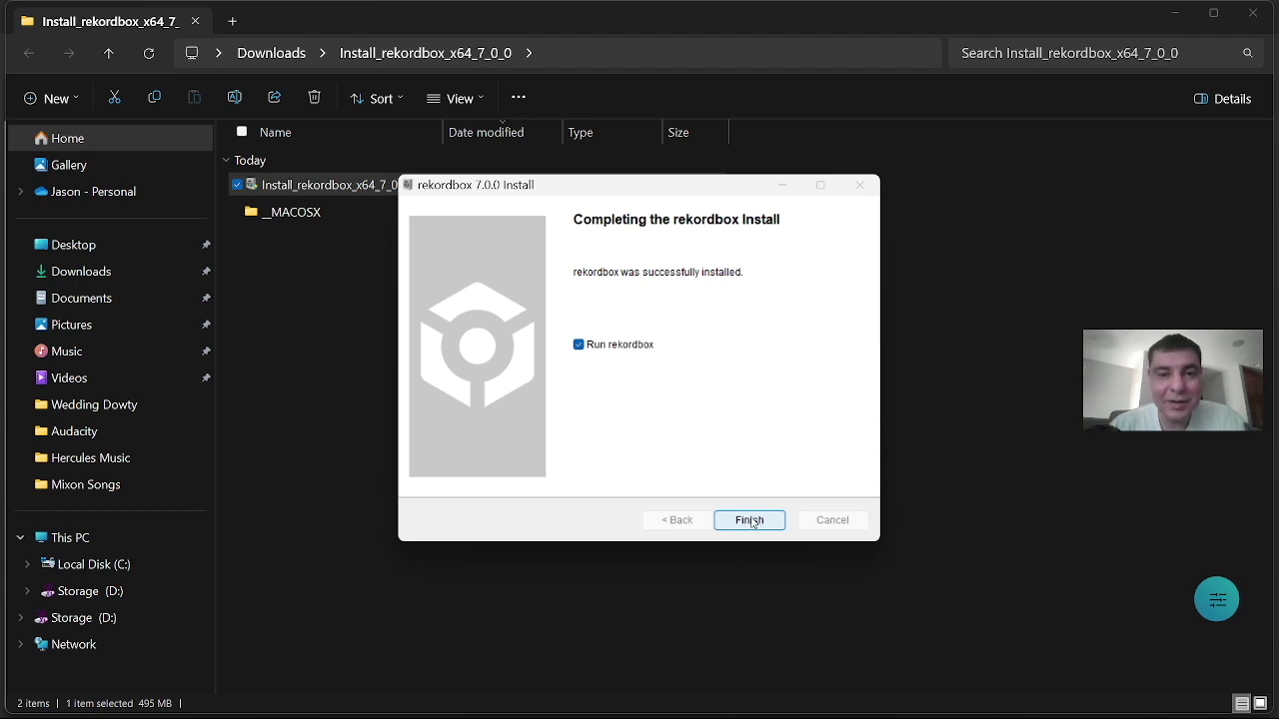
pyautogui.click(748, 521)
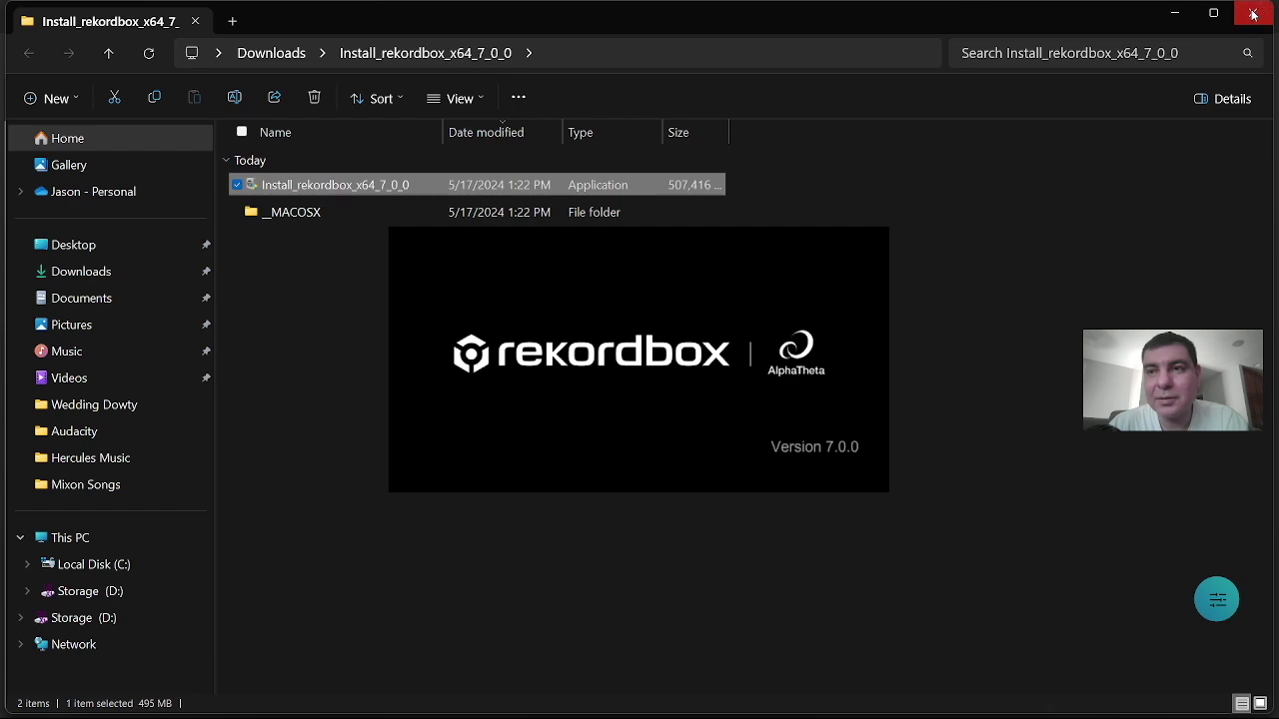
# Close both File Explorer windows and advance the welcome slides to 'Choose your plan'.
pyautogui.click(1252, 12)
pyautogui.click(1253, 12)
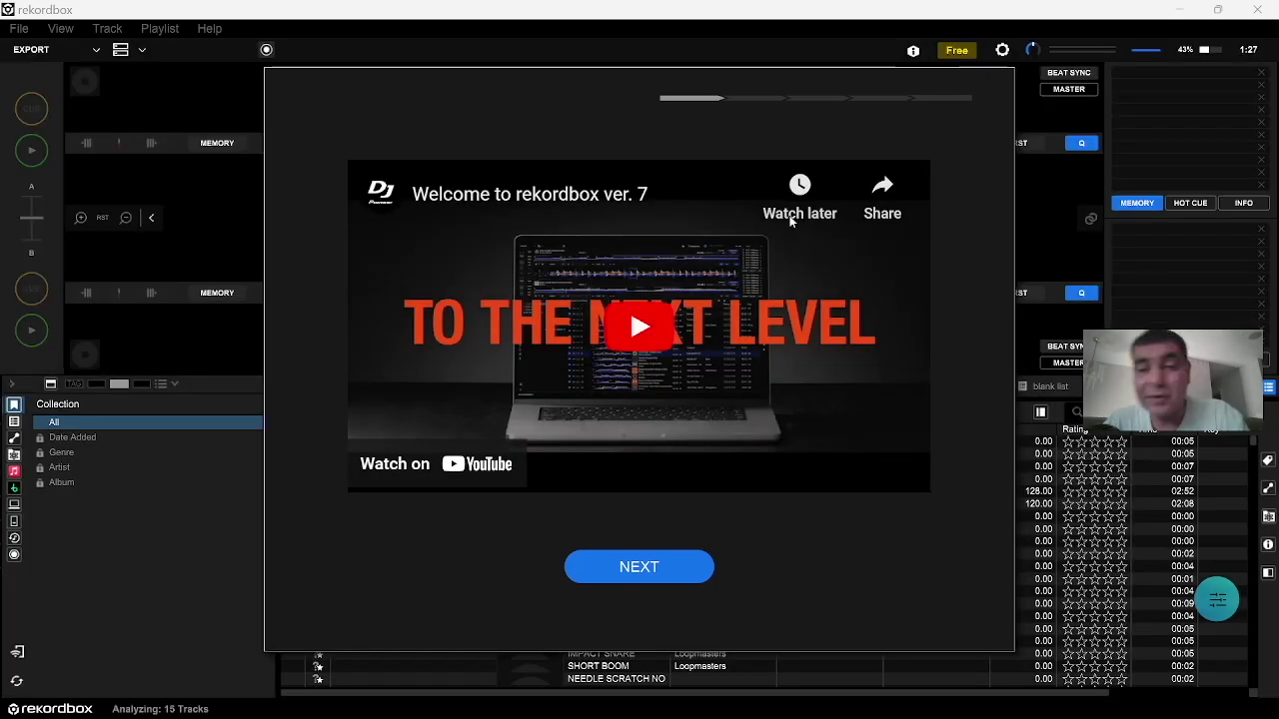
pyautogui.click(620, 566)
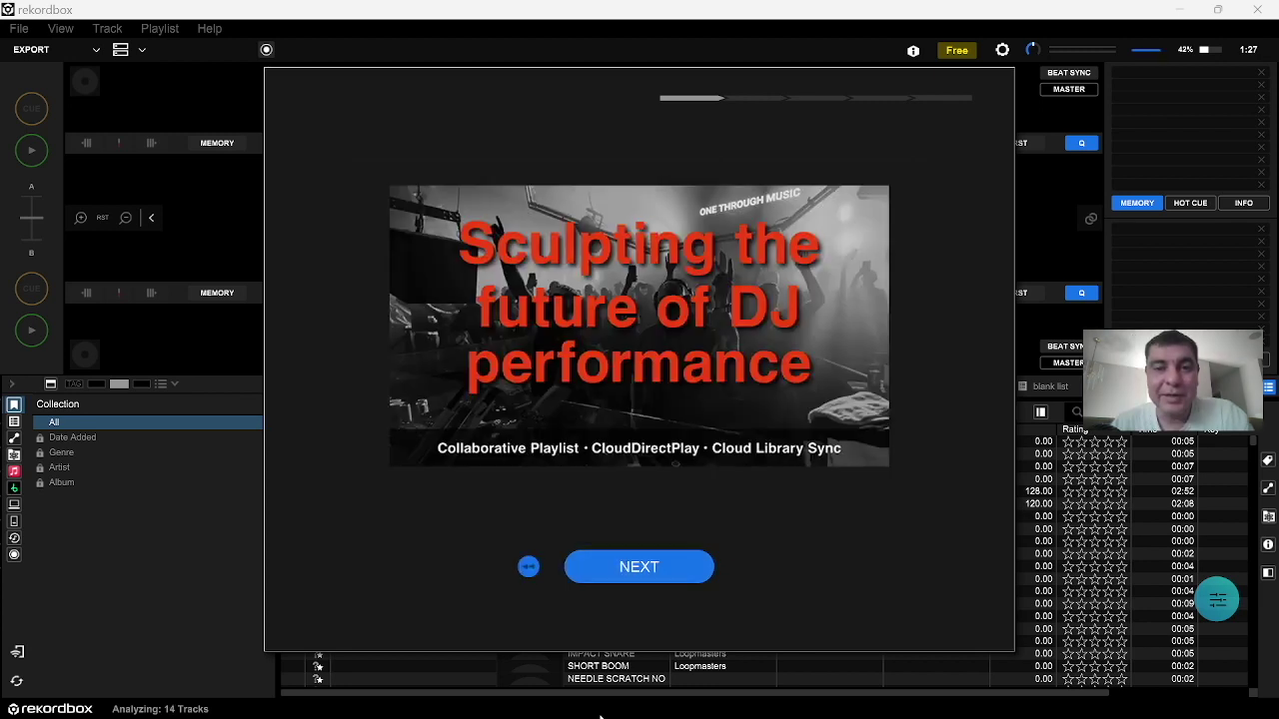
pyautogui.click(659, 568)
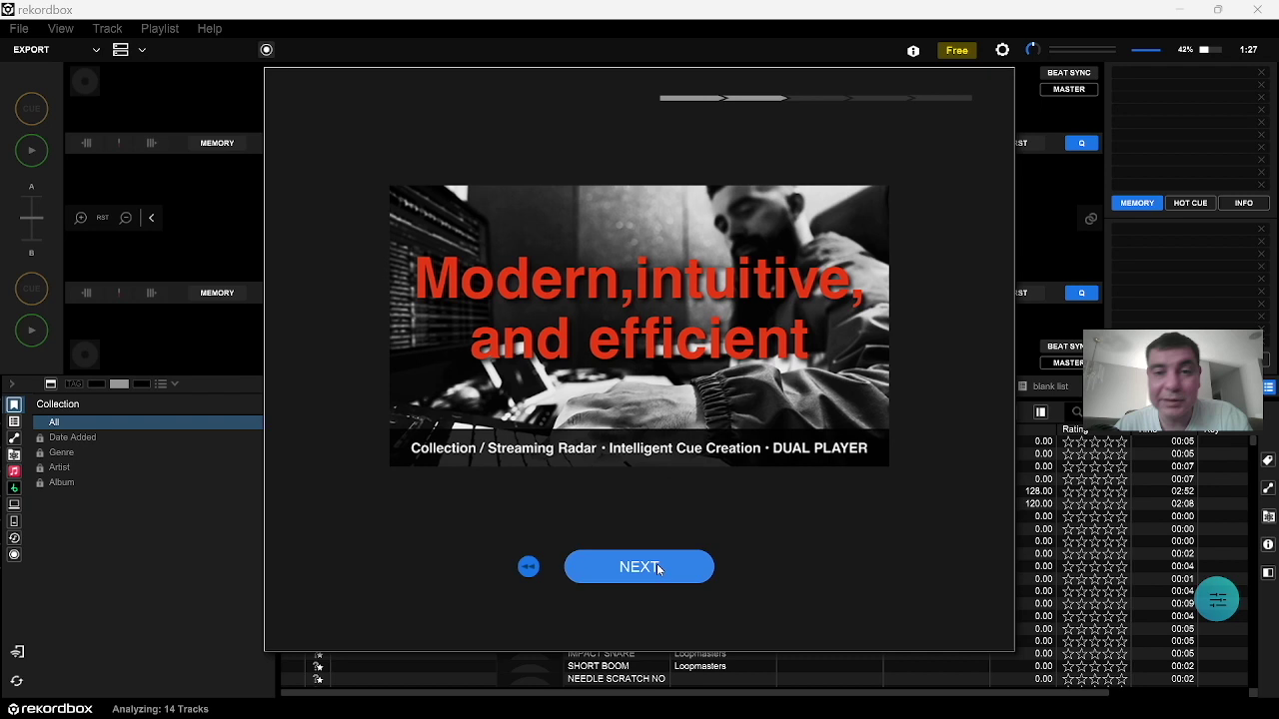
pyautogui.click(658, 568)
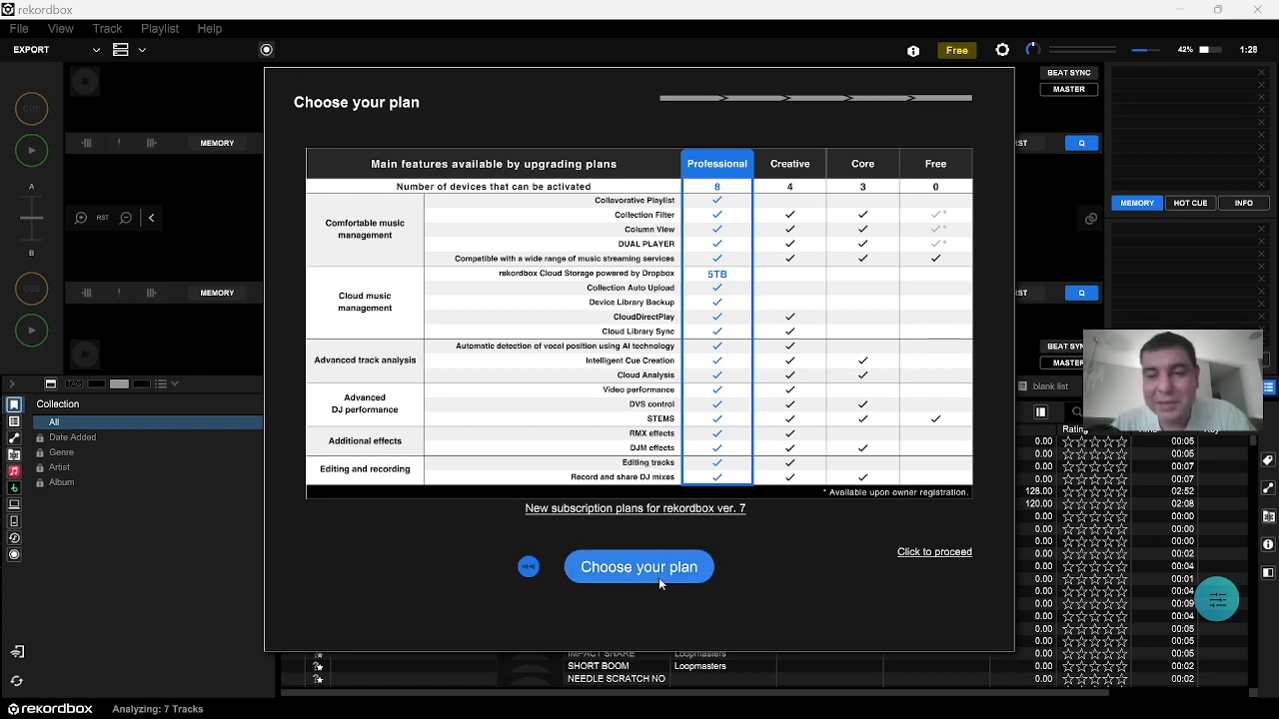
# Skip choosing a plan, start the 30-day free trial, and accept new-device library backup.
pyautogui.click(931, 552)
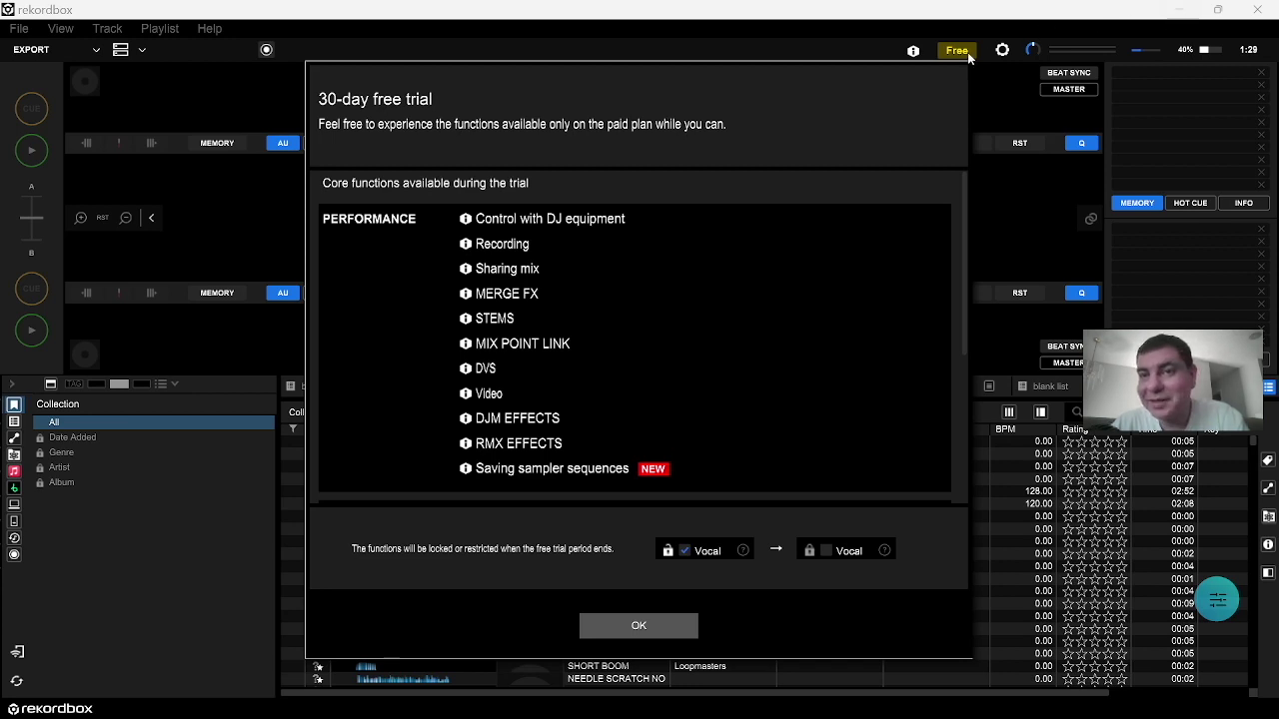
pyautogui.click(627, 630)
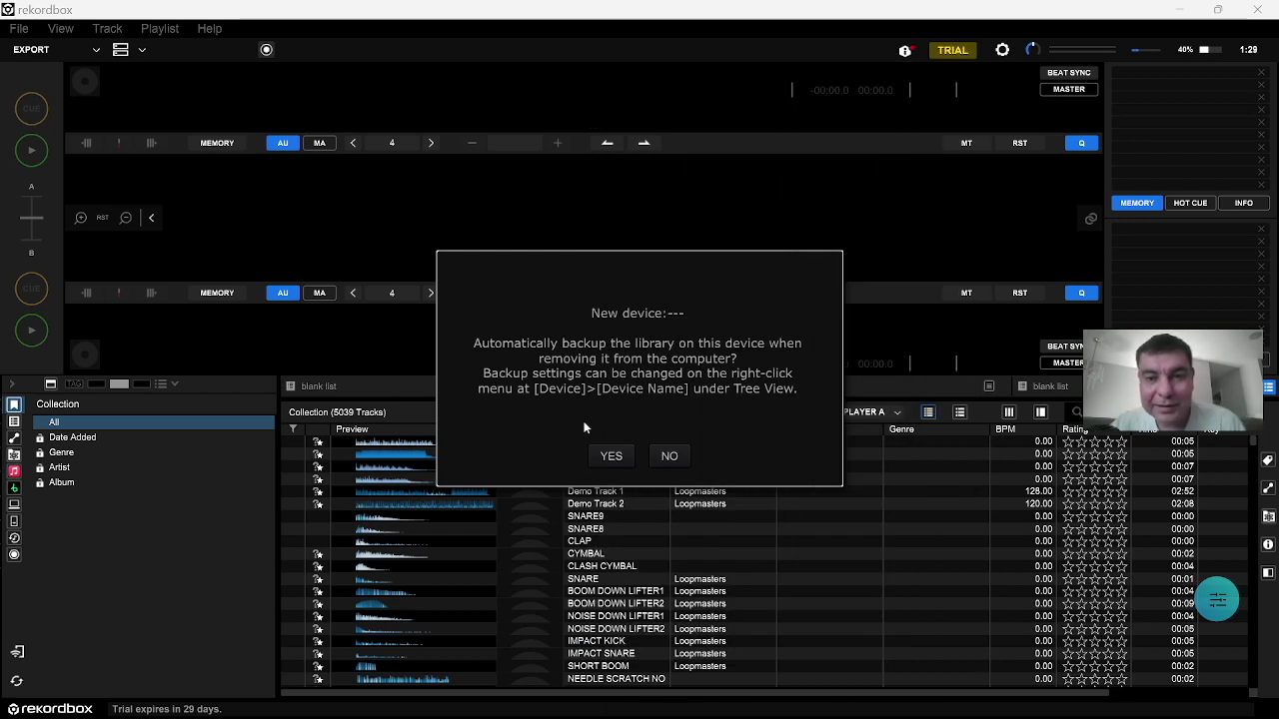
pyautogui.click(612, 456)
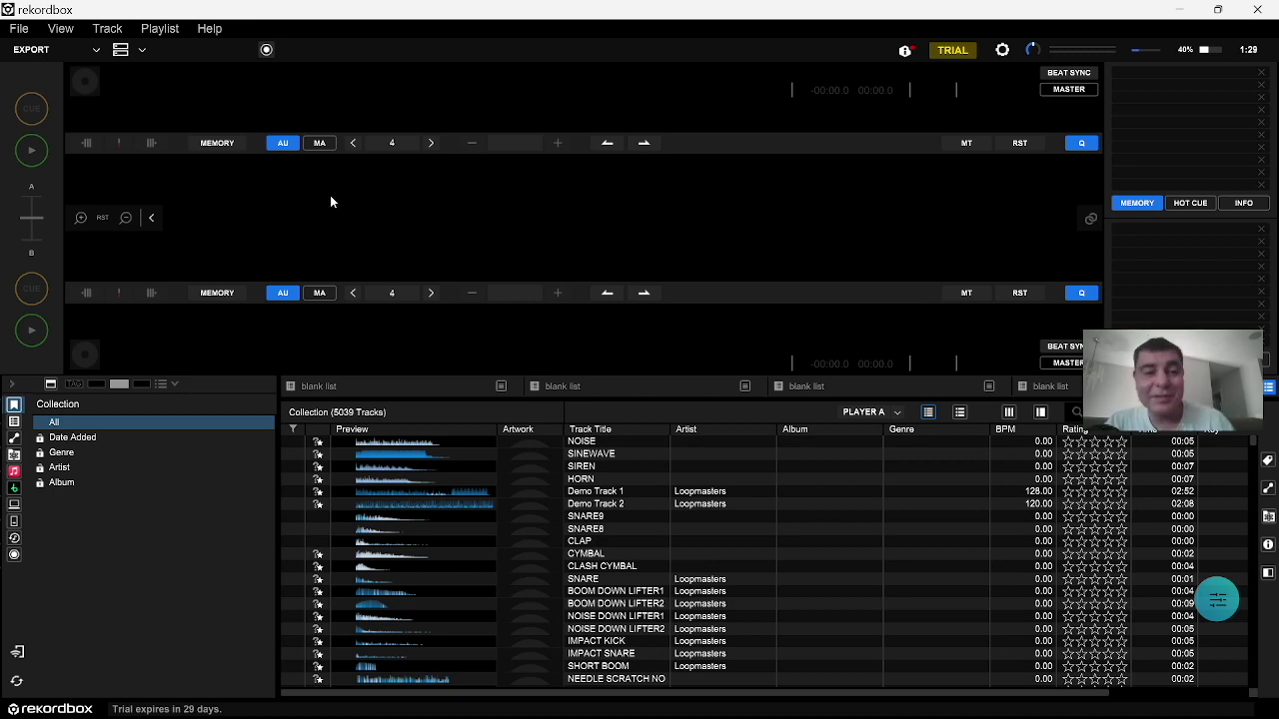
# Browse the D: drive and load the '1 - USA Top40 - 18th January 2014' folder's tracks.
pyautogui.click(53, 423)
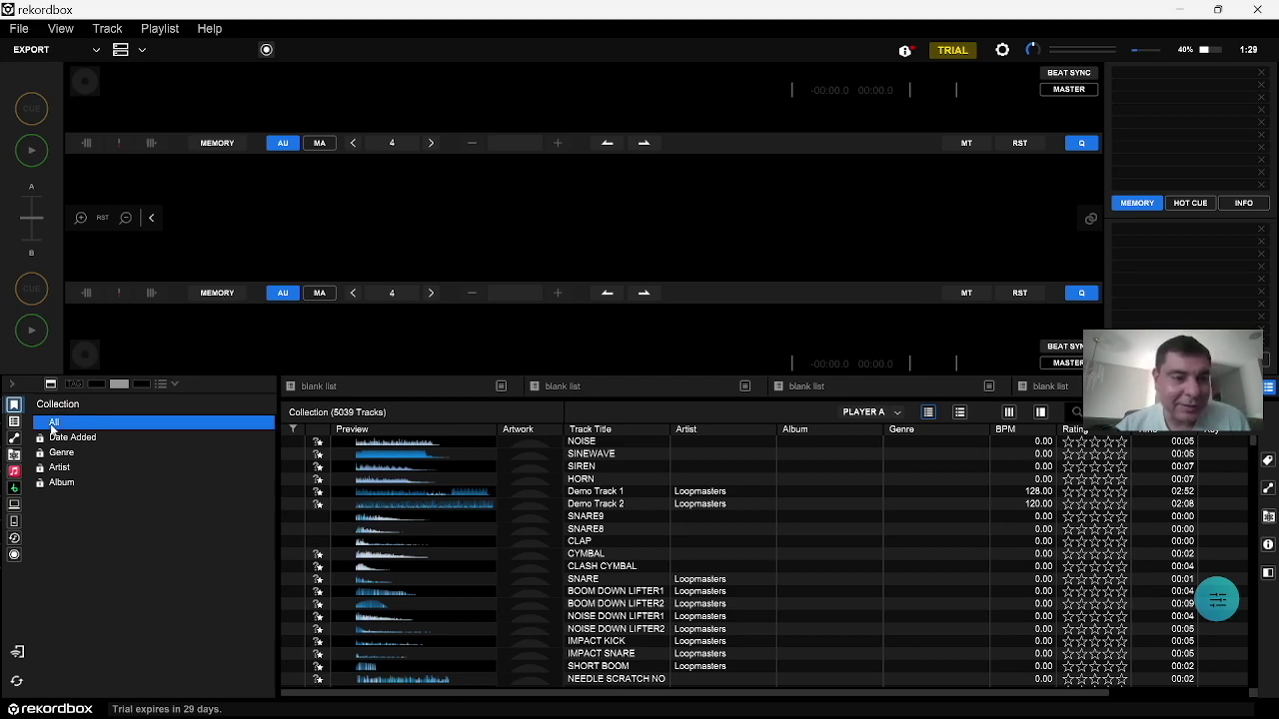
pyautogui.click(14, 504)
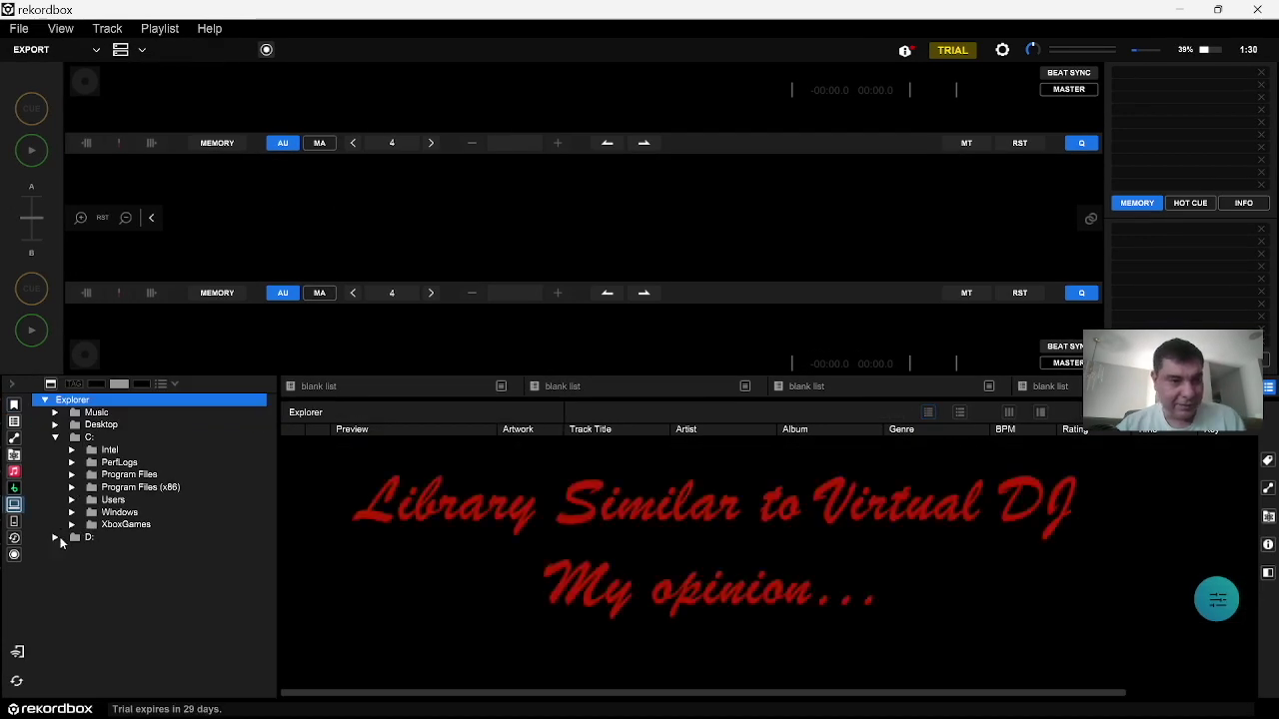
pyautogui.click(57, 538)
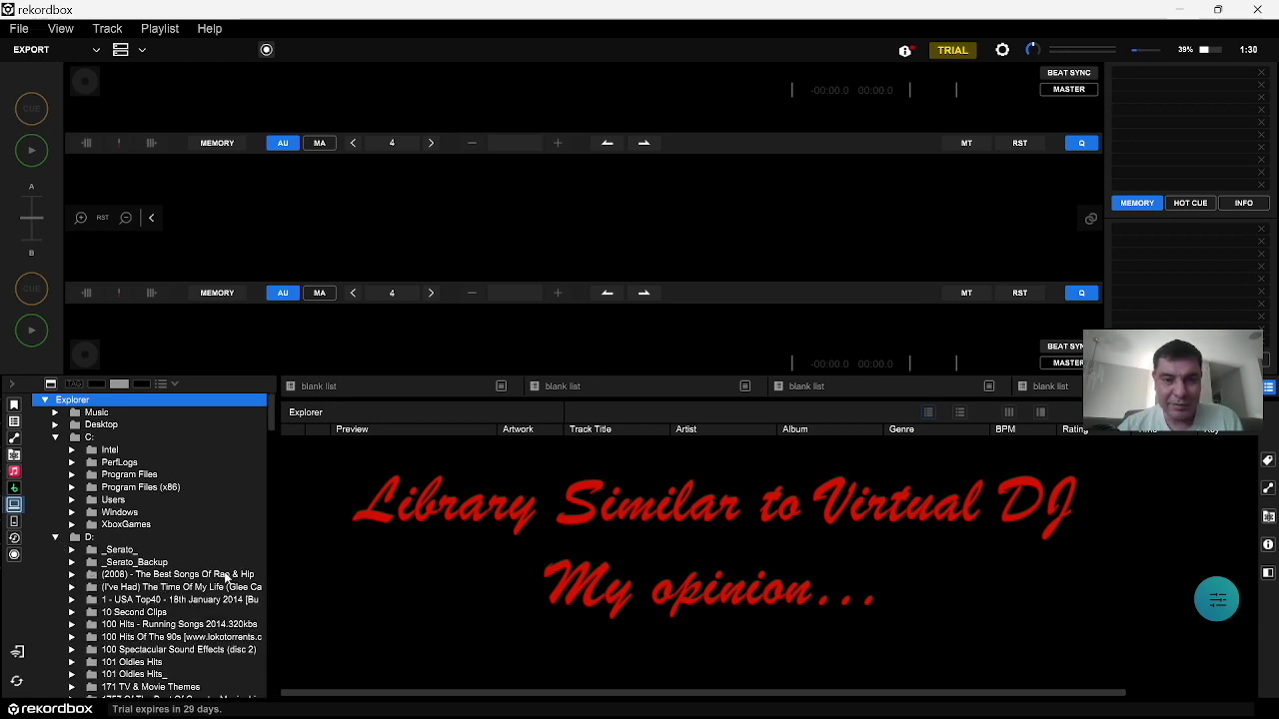
pyautogui.click(226, 577)
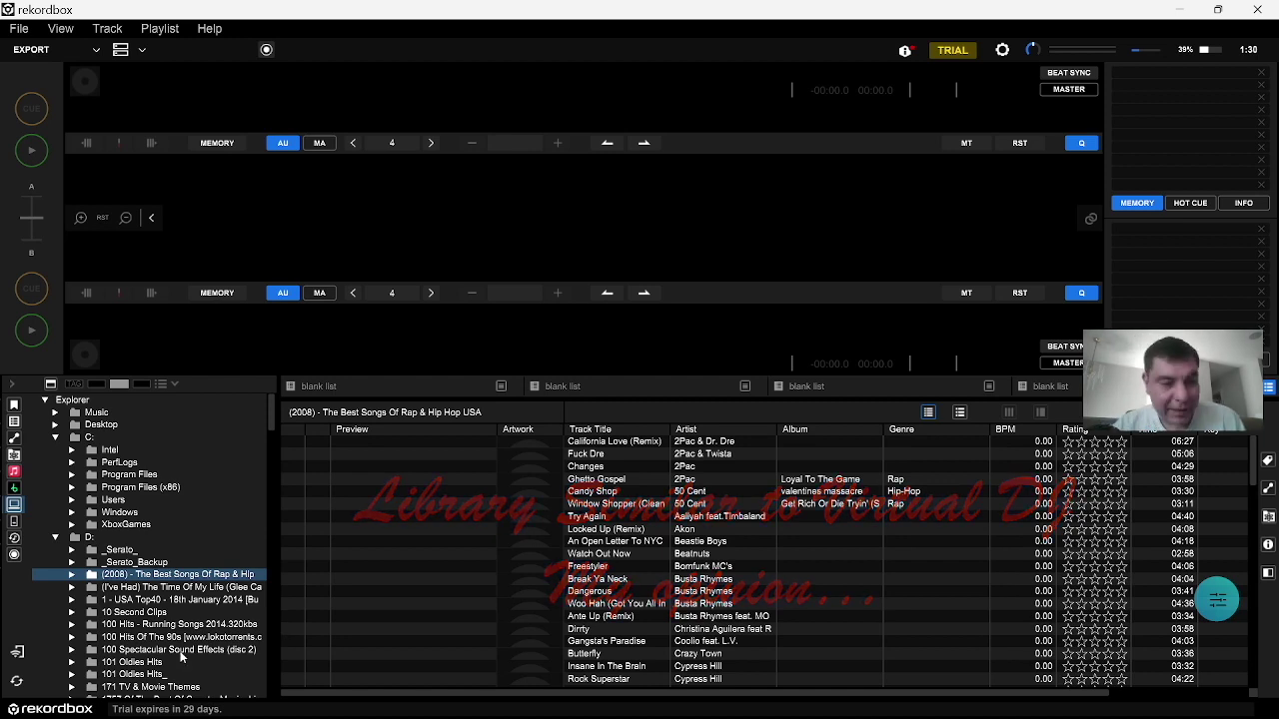
pyautogui.click(55, 538)
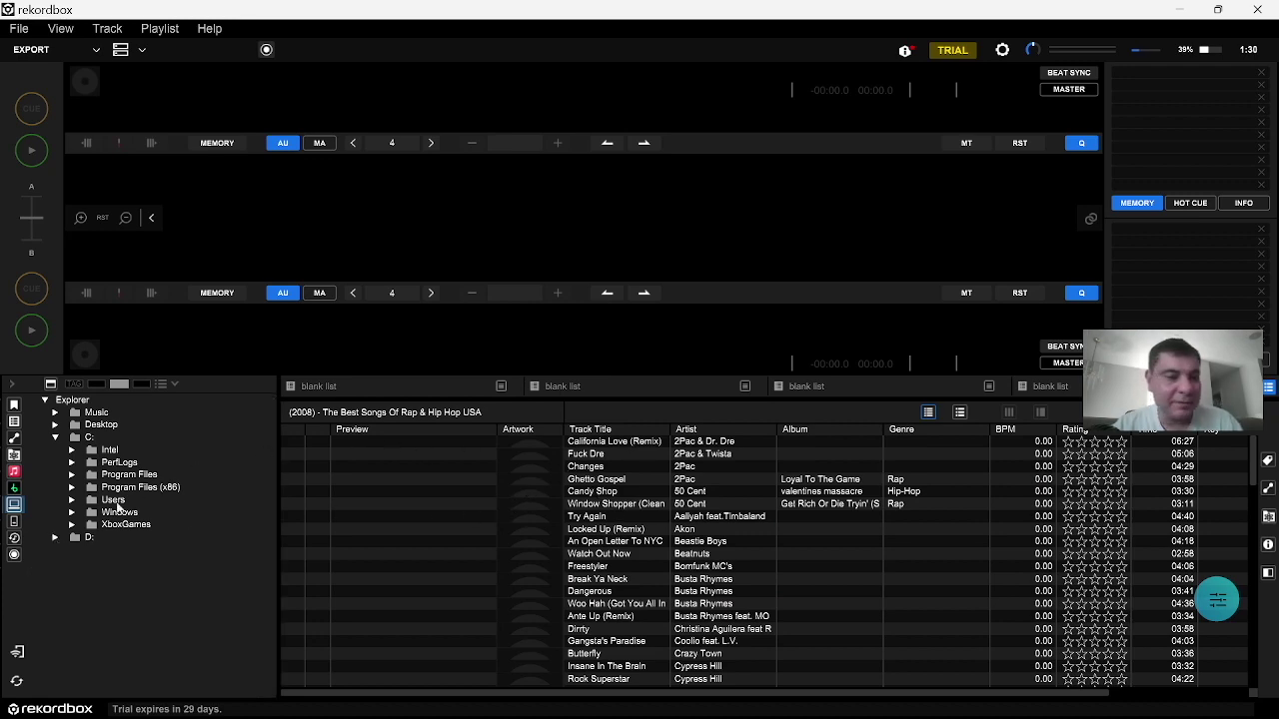
pyautogui.click(55, 538)
pyautogui.click(180, 599)
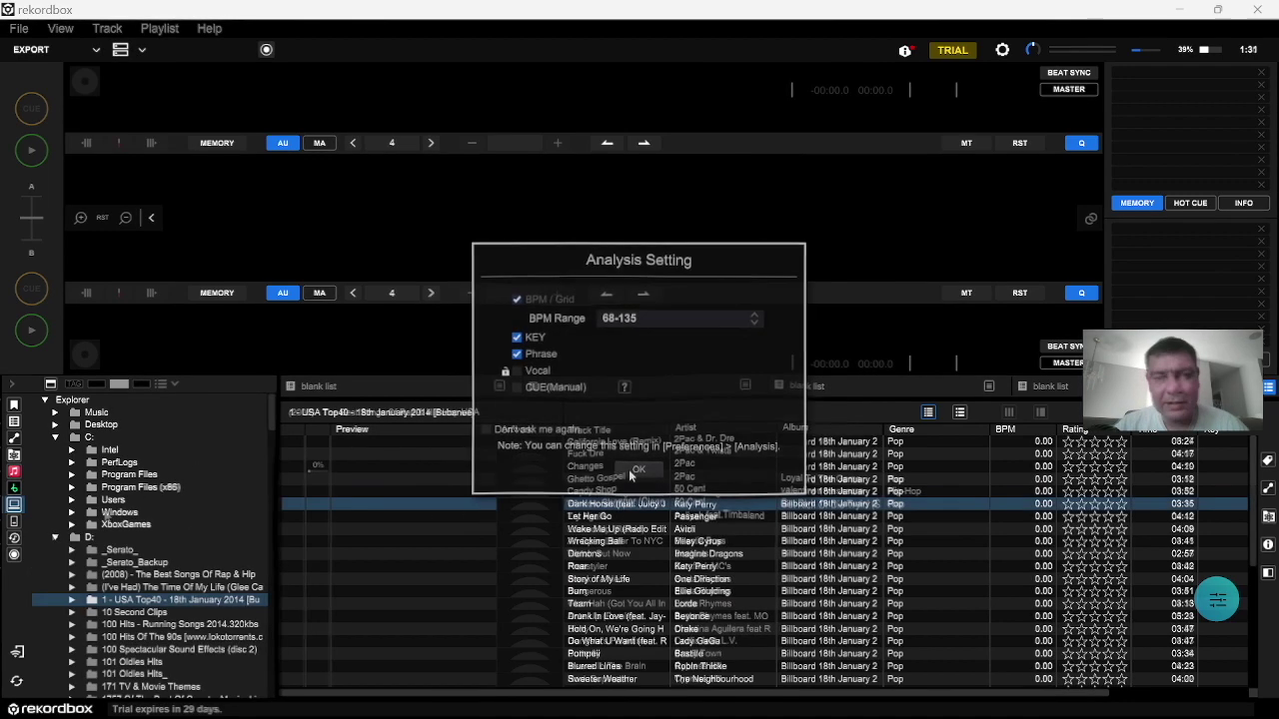
# Keep the BPM range at 68-135 and confirm the analysis settings to start analysing tracks.
pyautogui.click(754, 322)
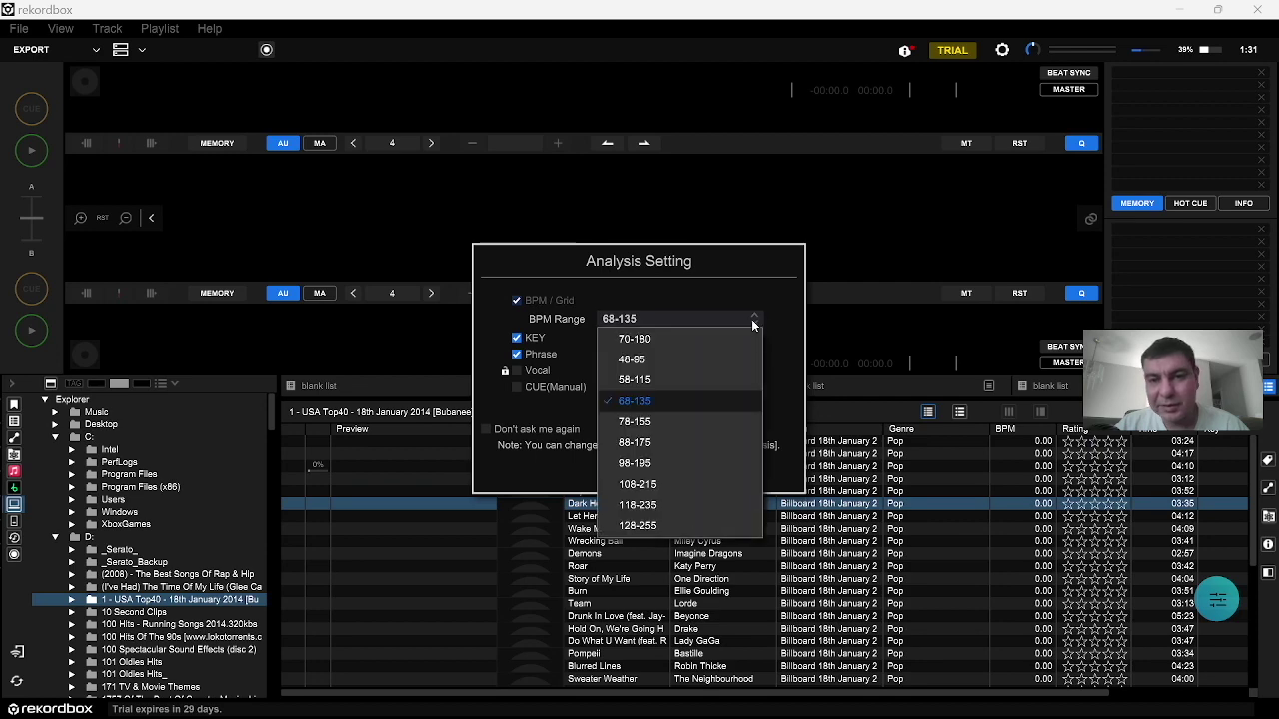
pyautogui.click(668, 398)
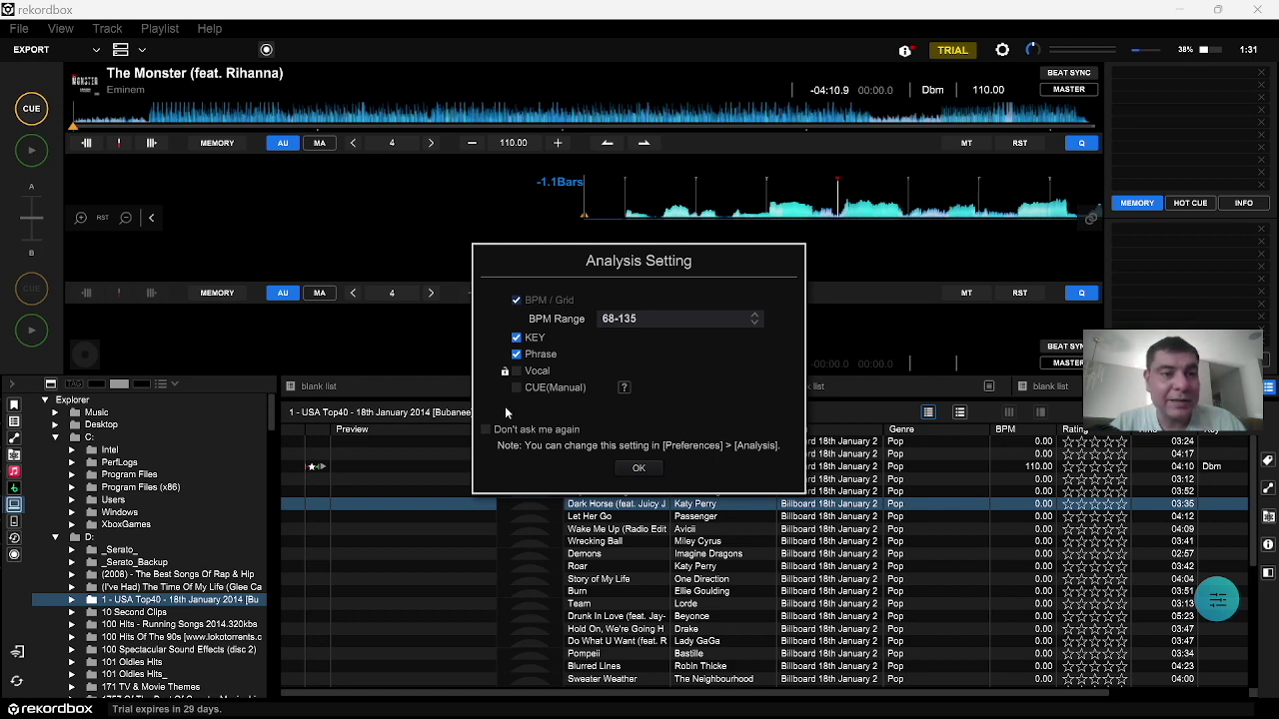
pyautogui.press('Return')
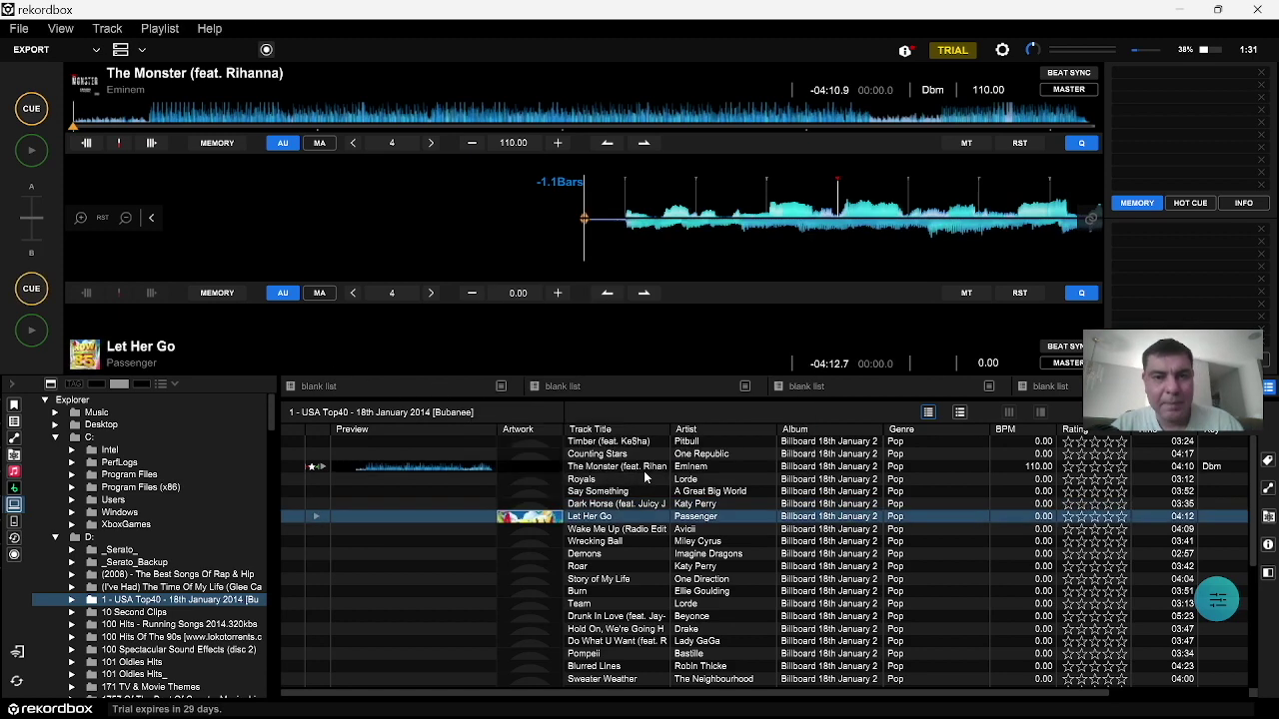
# Open Preferences and review the Plan, Cloud, View and Audio pages, including the audio channels.
pyautogui.click(1002, 49)
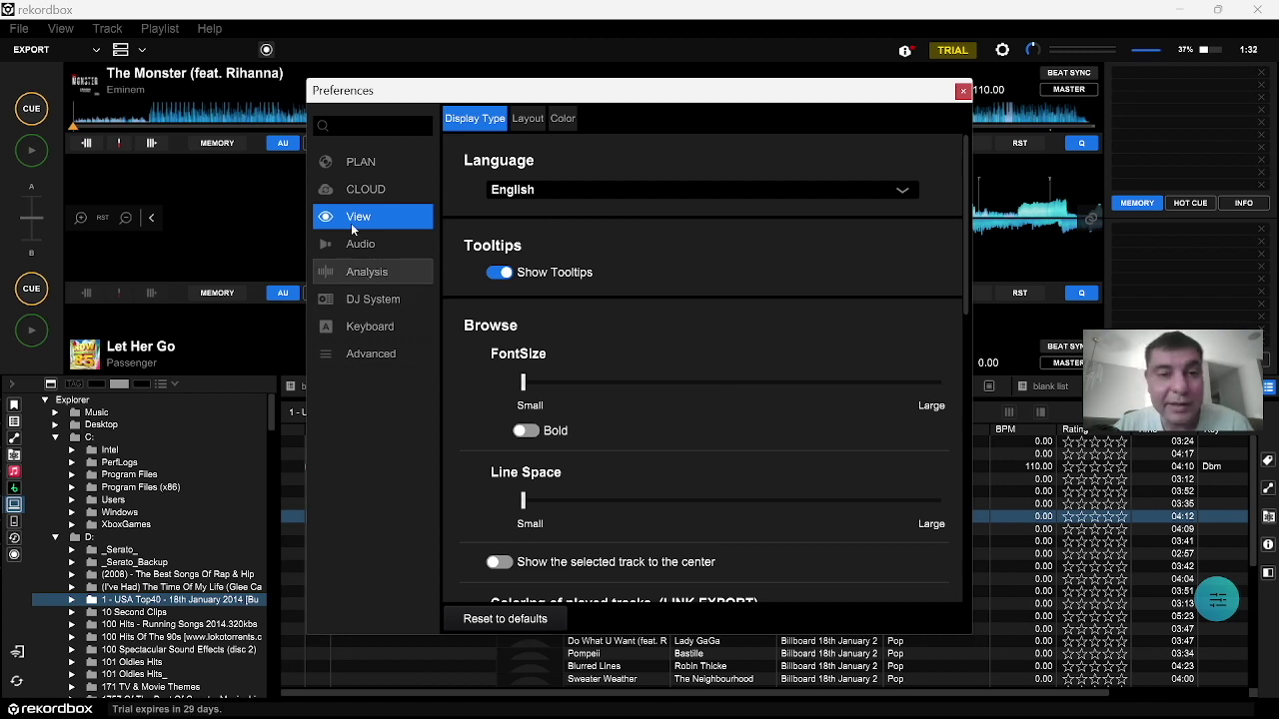
pyautogui.click(357, 170)
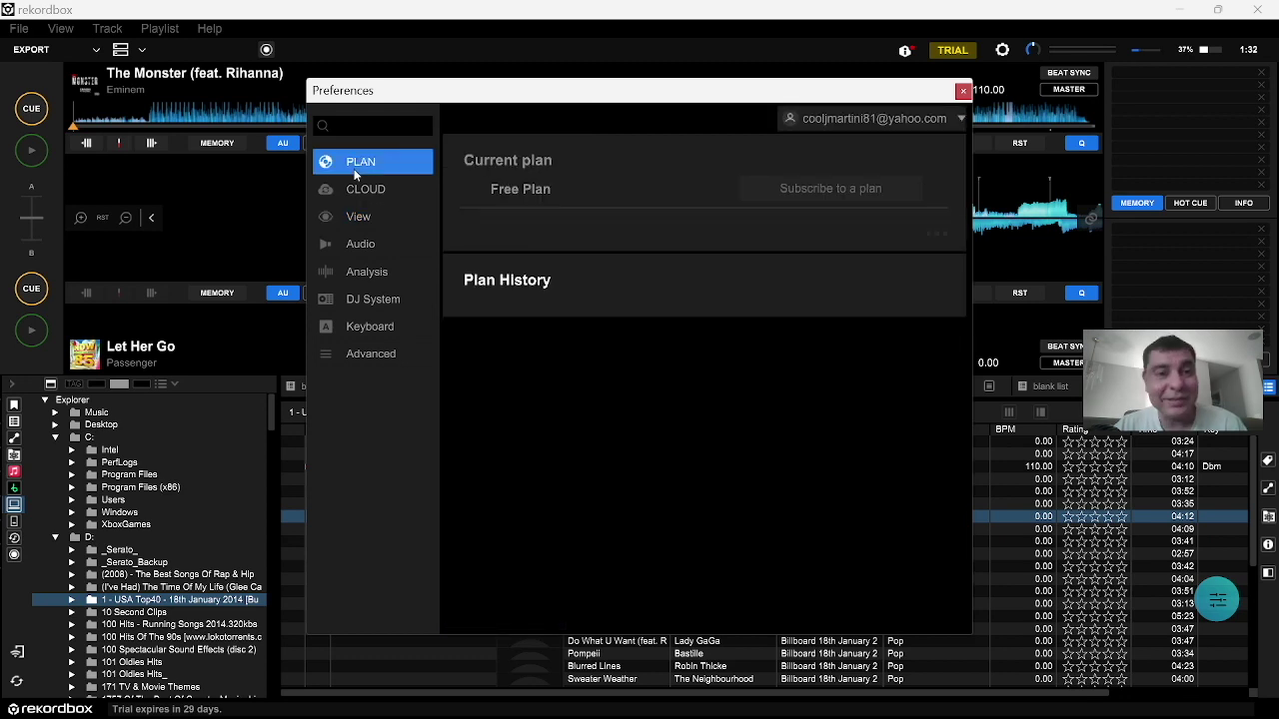
pyautogui.click(368, 196)
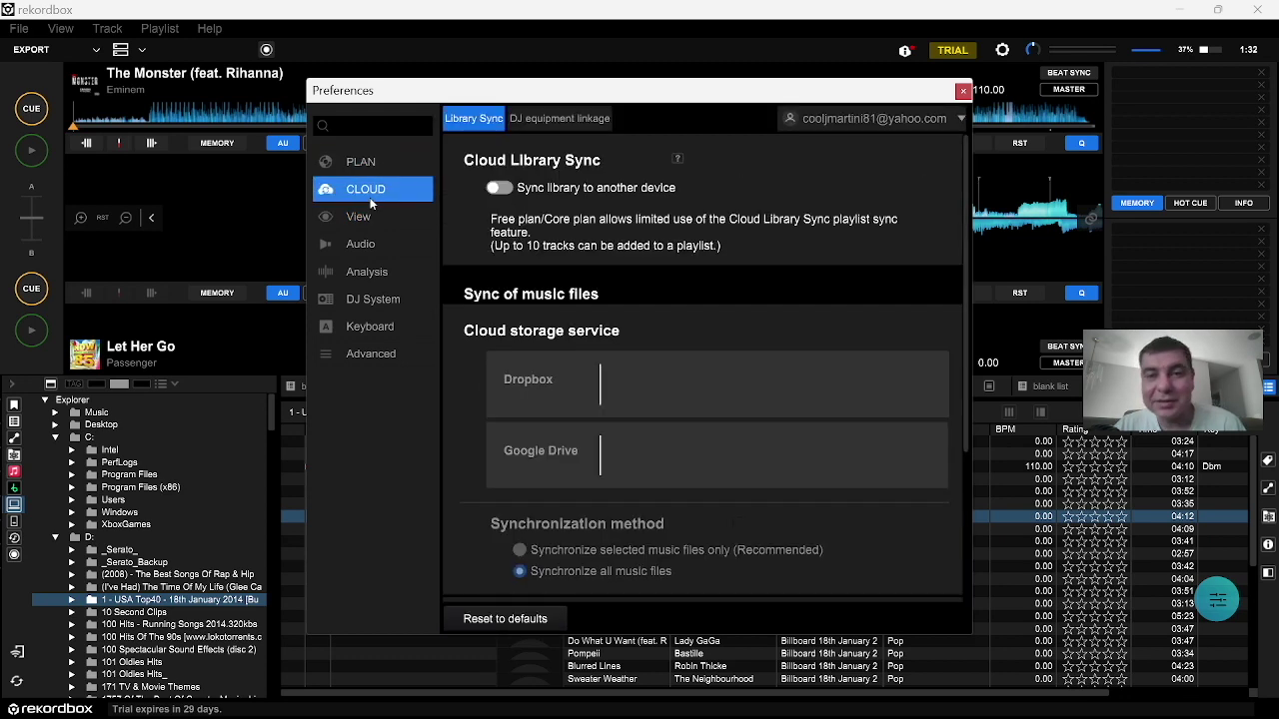
pyautogui.click(363, 224)
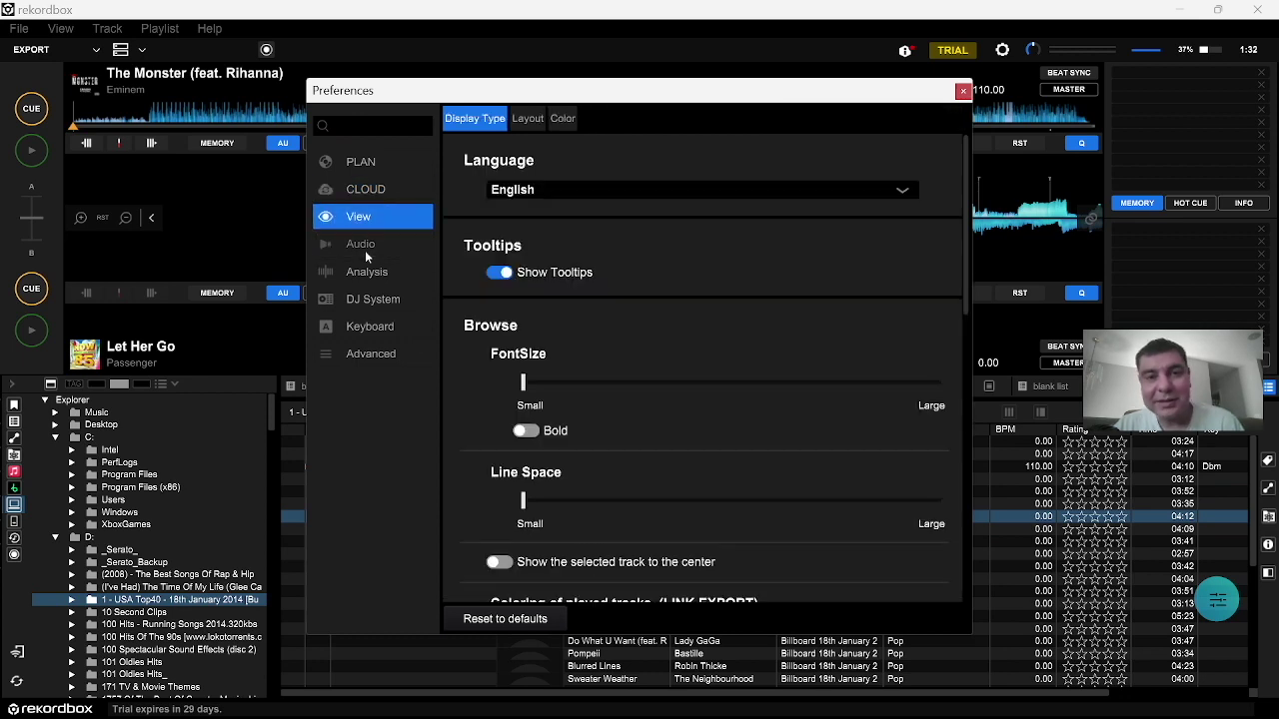
pyautogui.click(366, 257)
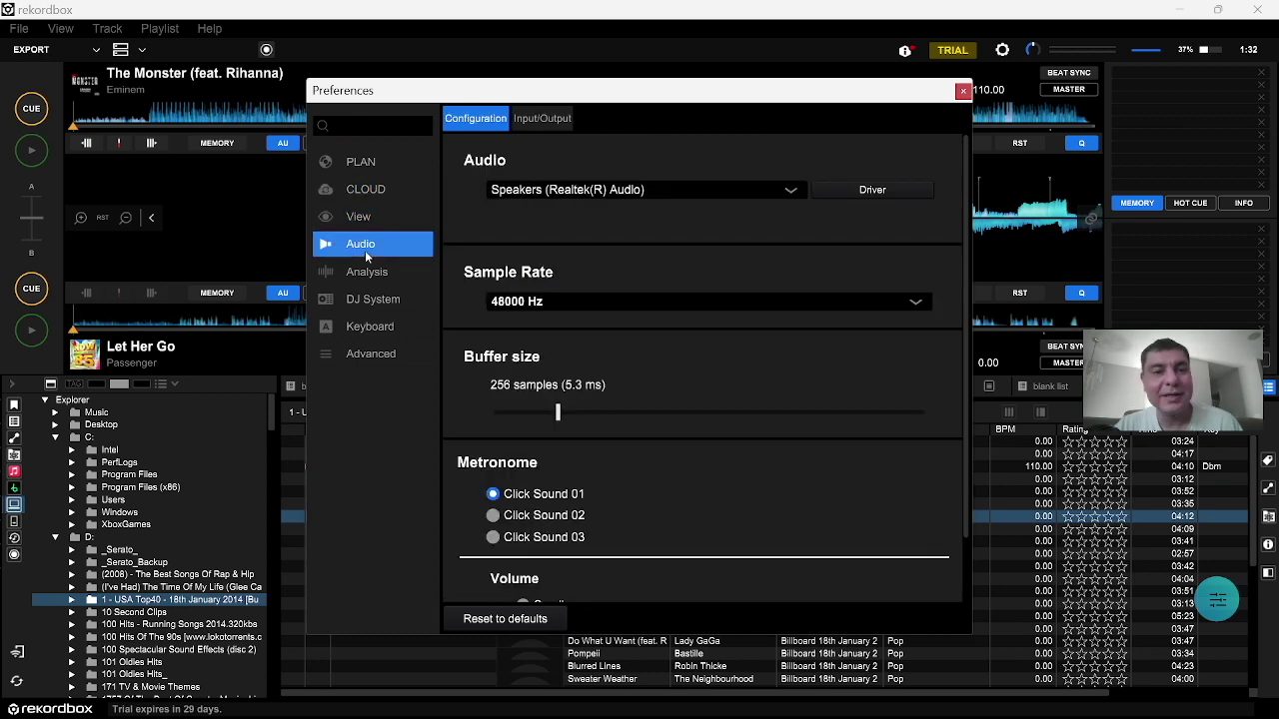
pyautogui.click(518, 121)
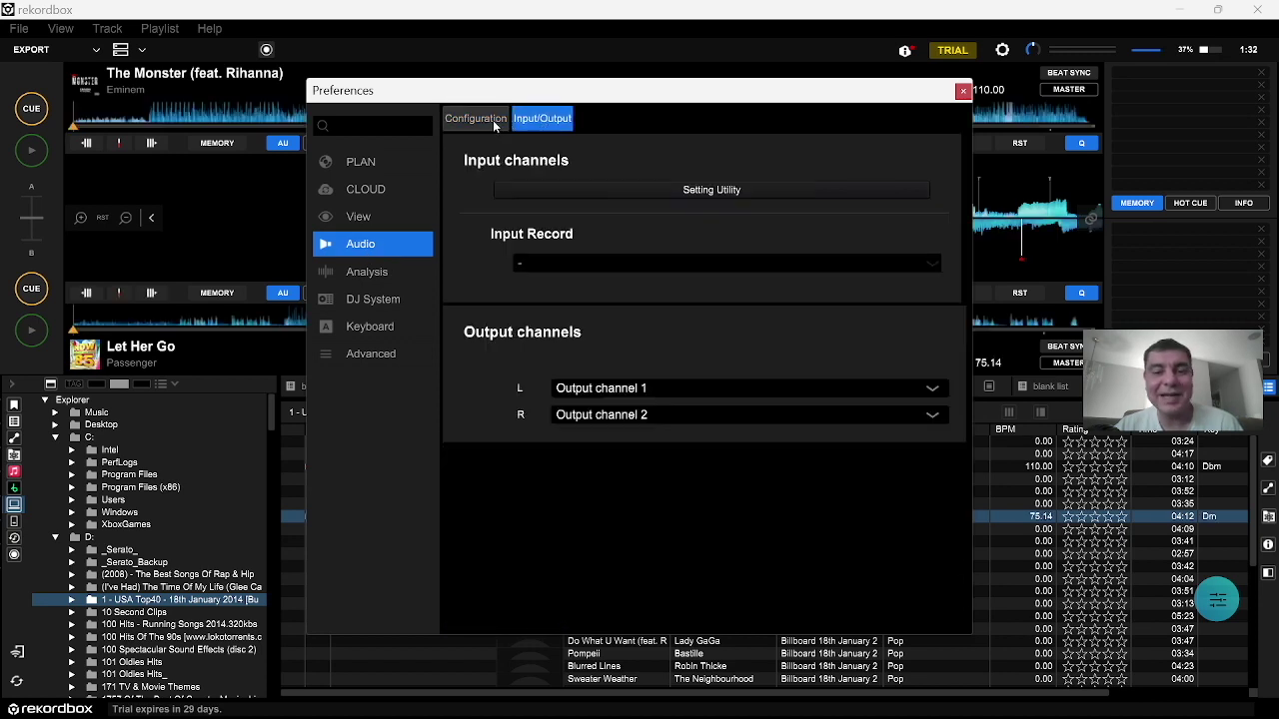
pyautogui.click(493, 123)
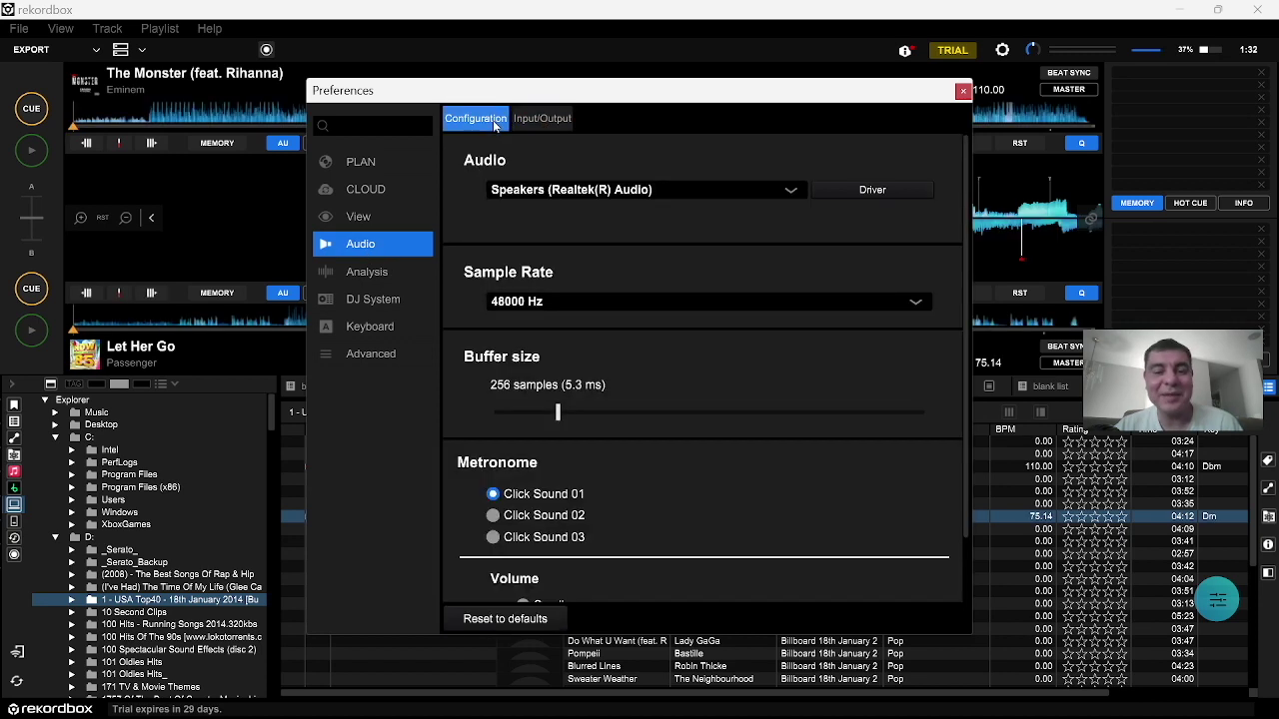
# Review the Analysis, DJ System, Keyboard and Advanced preference pages.
pyautogui.click(363, 282)
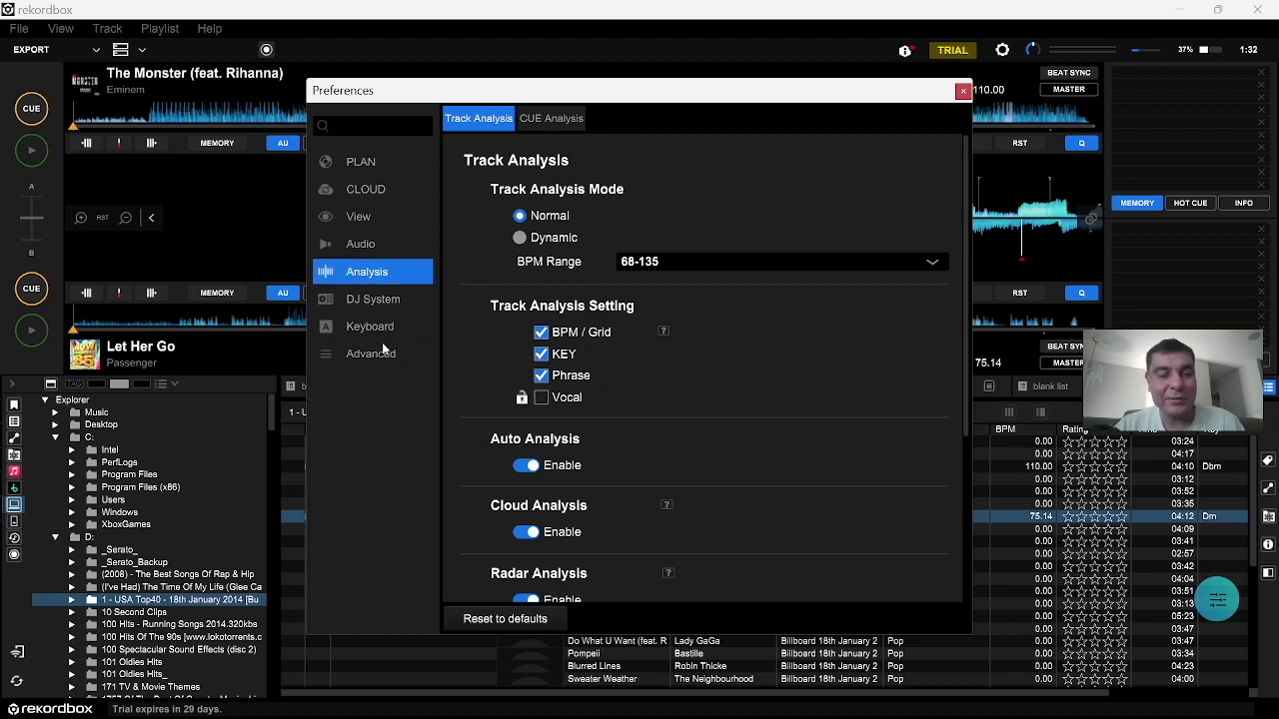
pyautogui.click(361, 310)
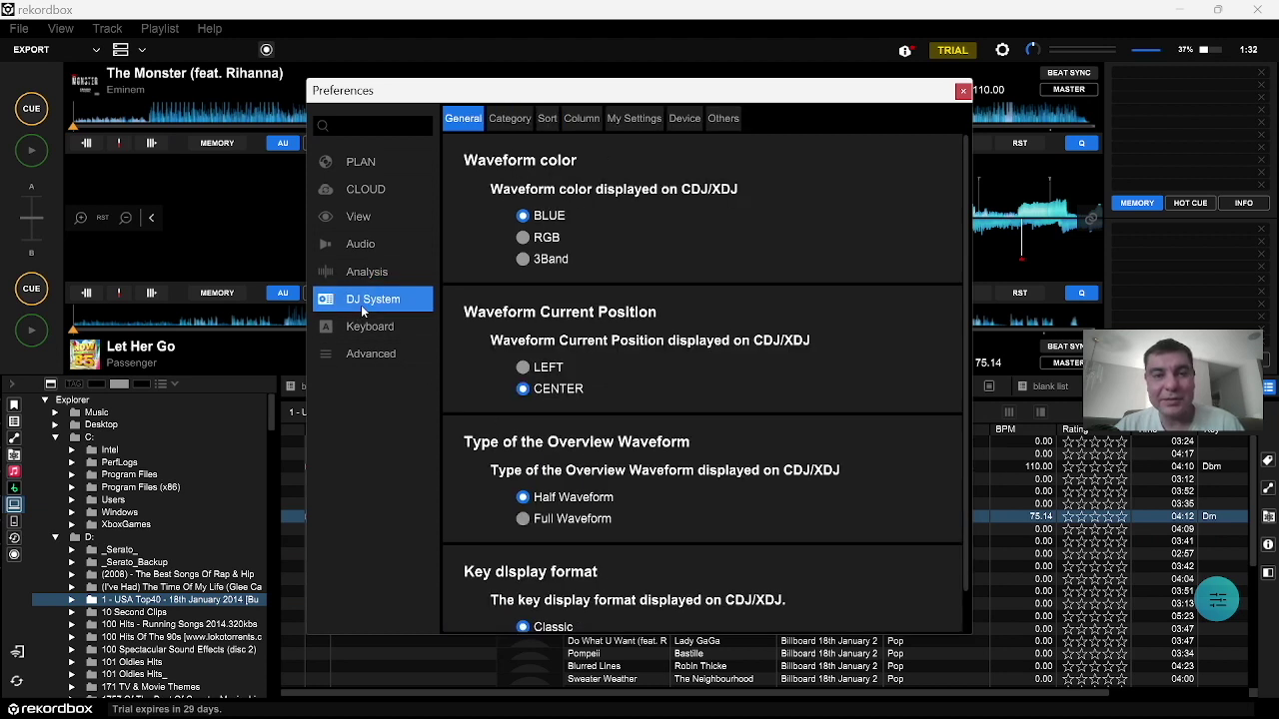
pyautogui.click(363, 327)
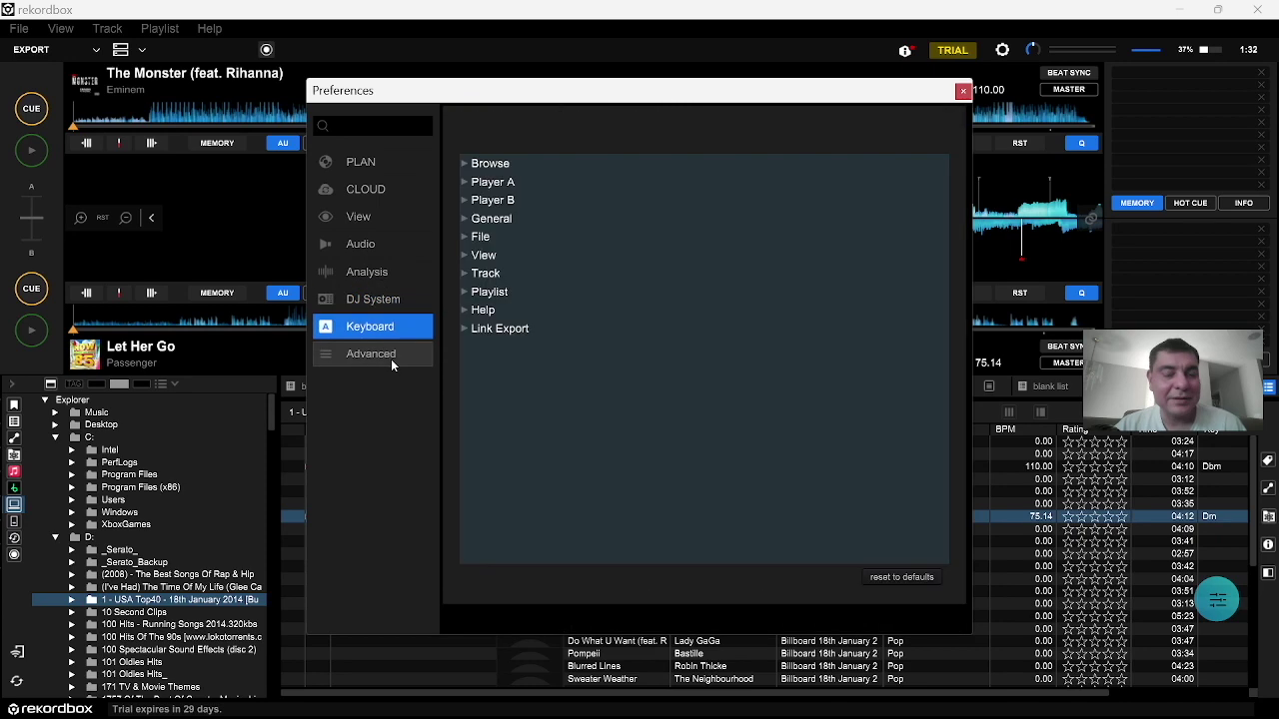
pyautogui.click(388, 355)
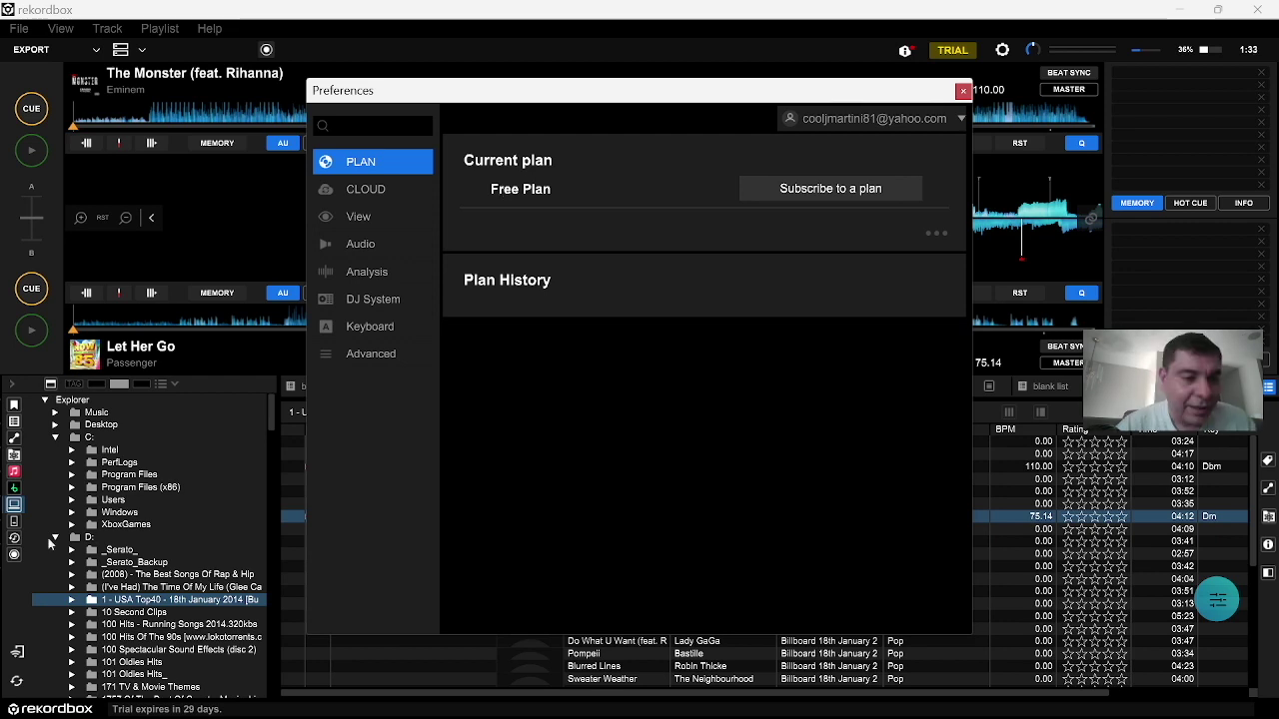
pyautogui.click(16, 527)
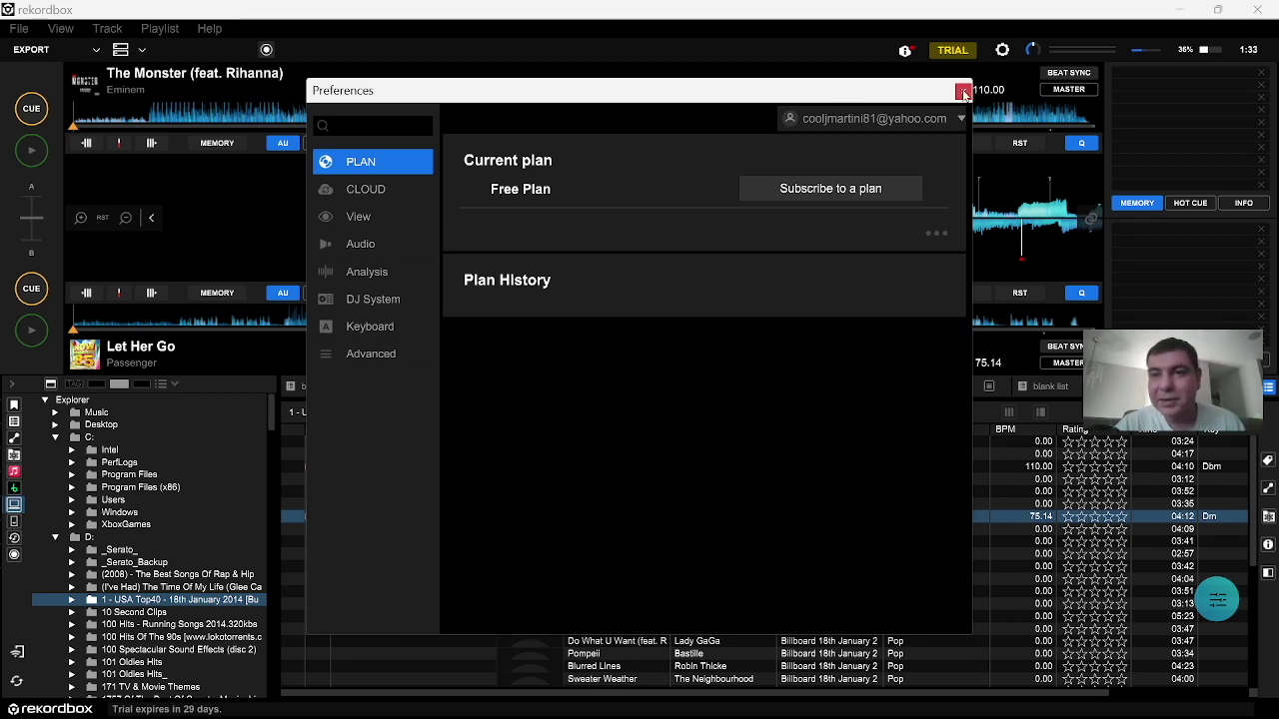
# Close Preferences and view the Devices, Histories and Recordings sections of the browser.
pyautogui.click(962, 90)
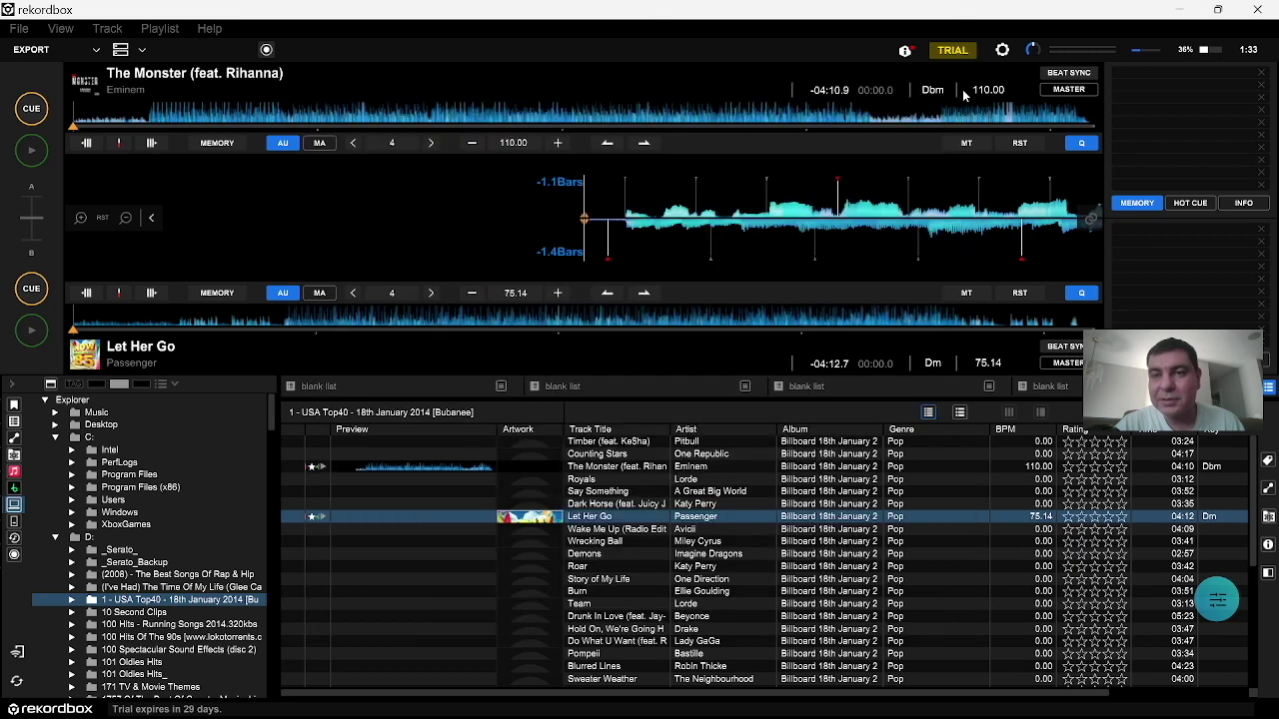
pyautogui.click(14, 521)
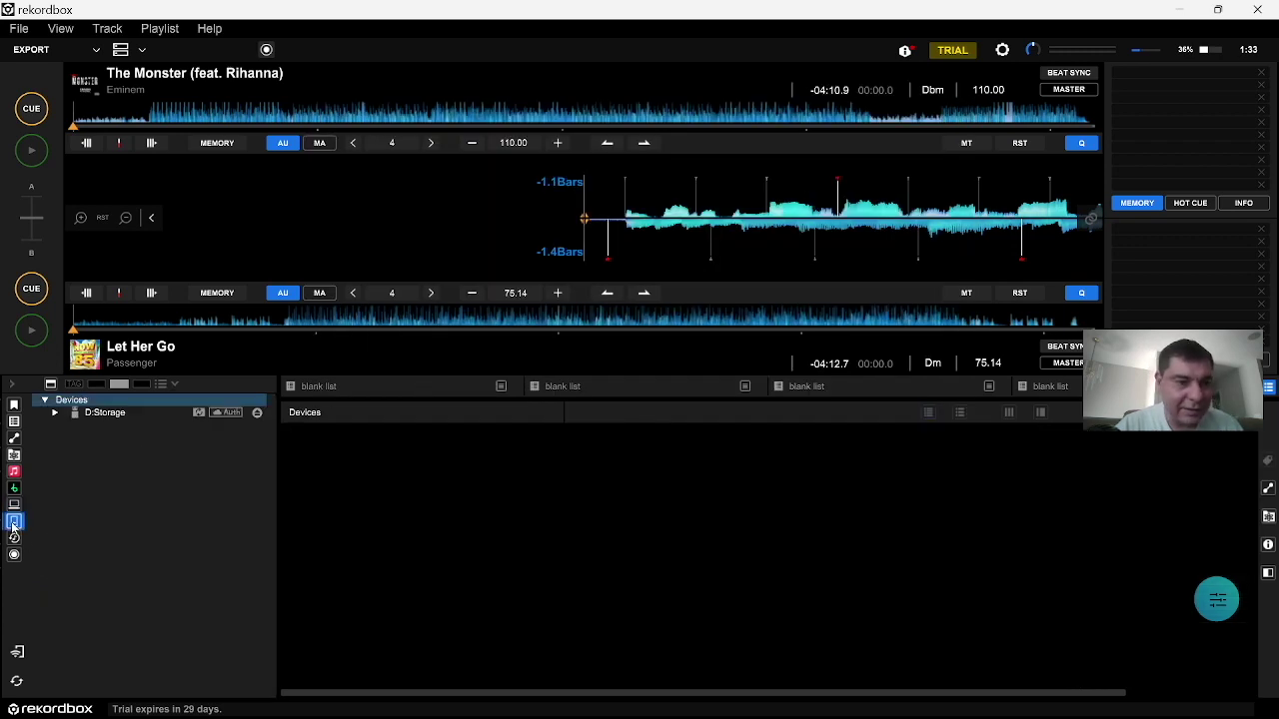
pyautogui.click(13, 538)
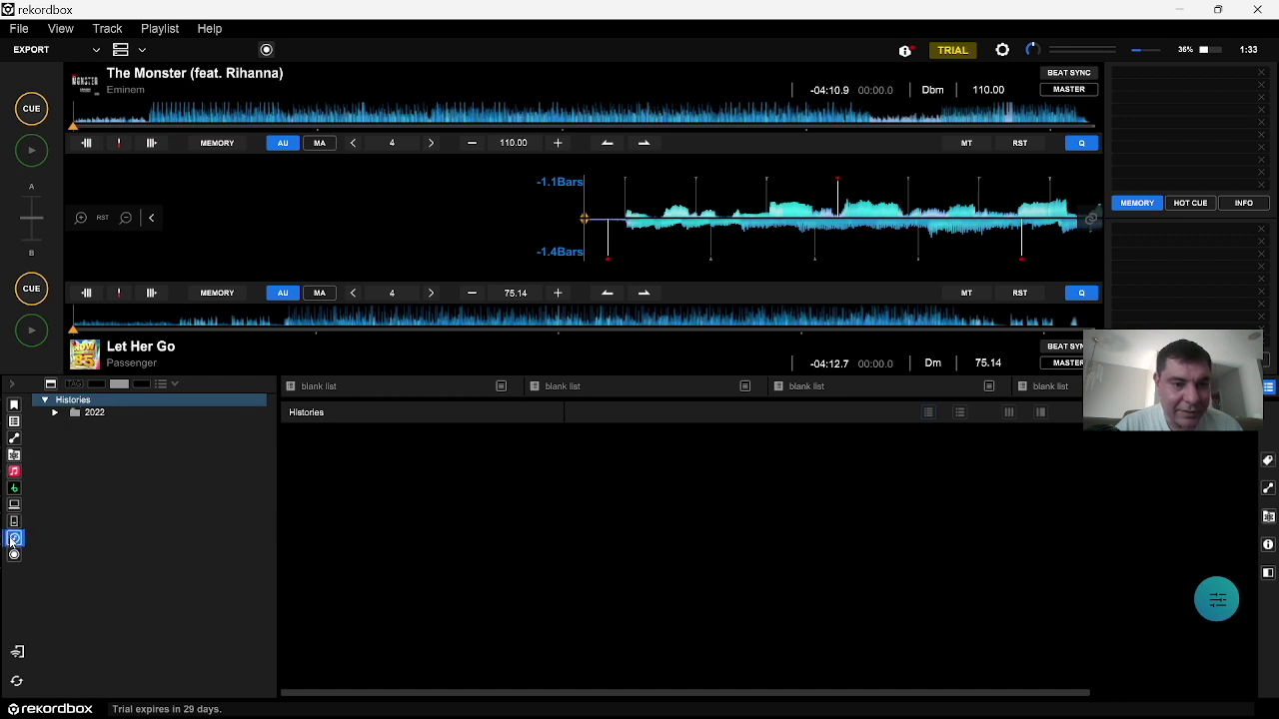
pyautogui.click(14, 554)
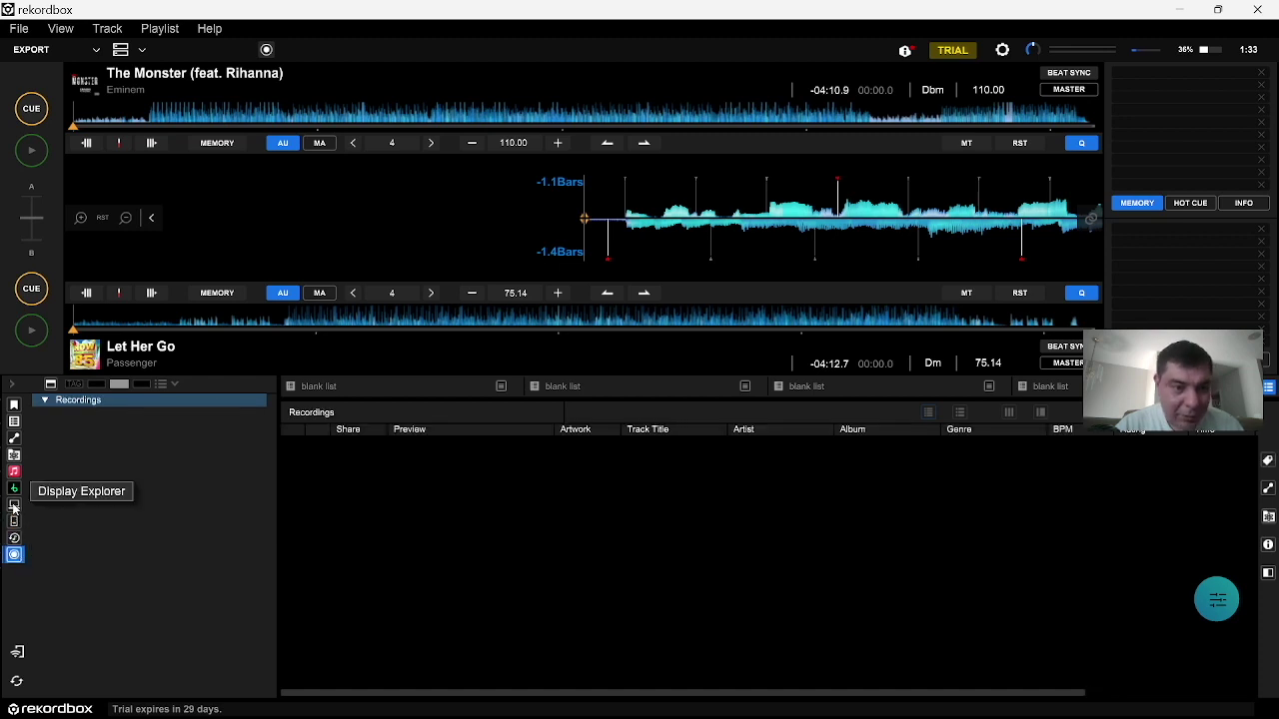
# View Track Suggestion with its Collection Radar list, then the Related Tracks lists.
pyautogui.click(14, 455)
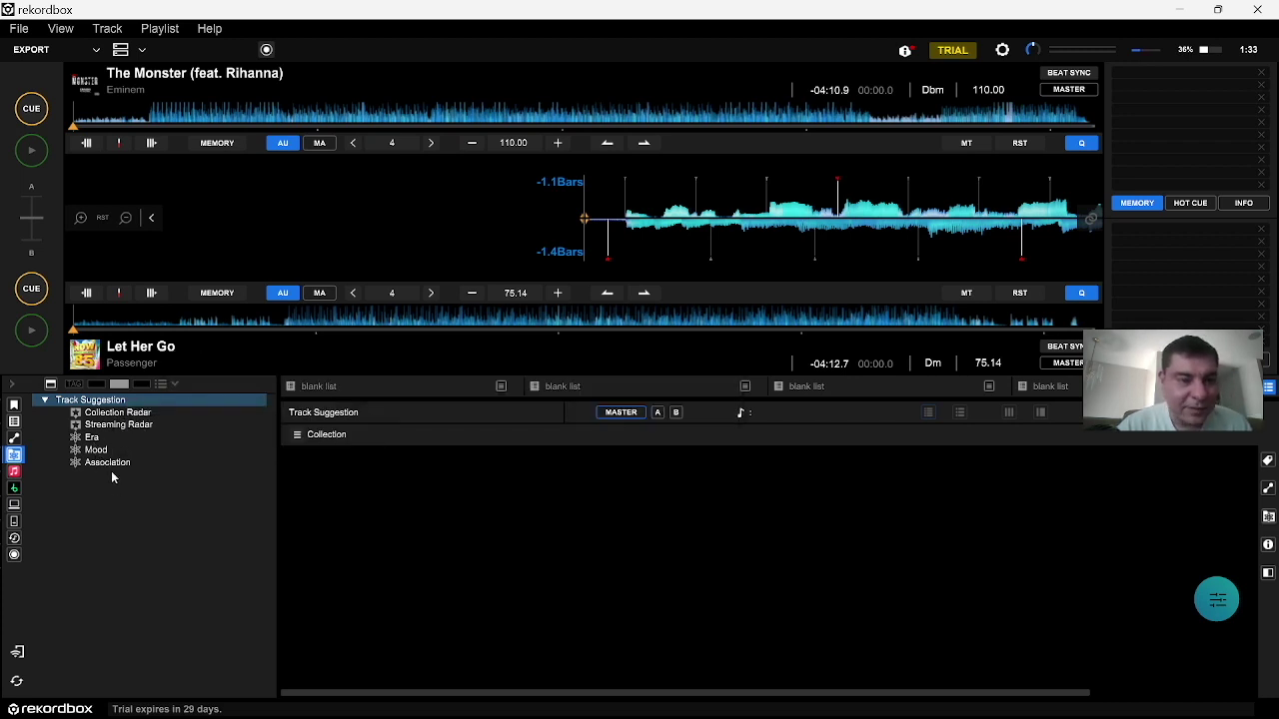
pyautogui.click(123, 417)
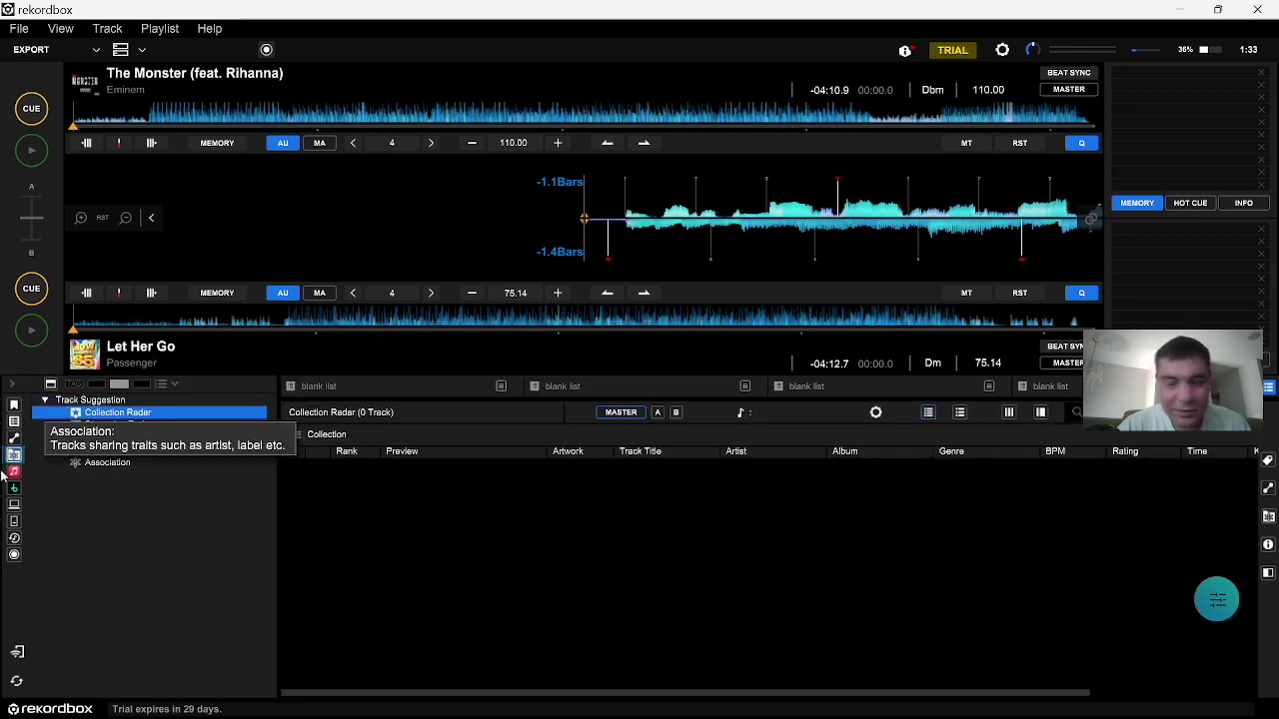
pyautogui.click(14, 440)
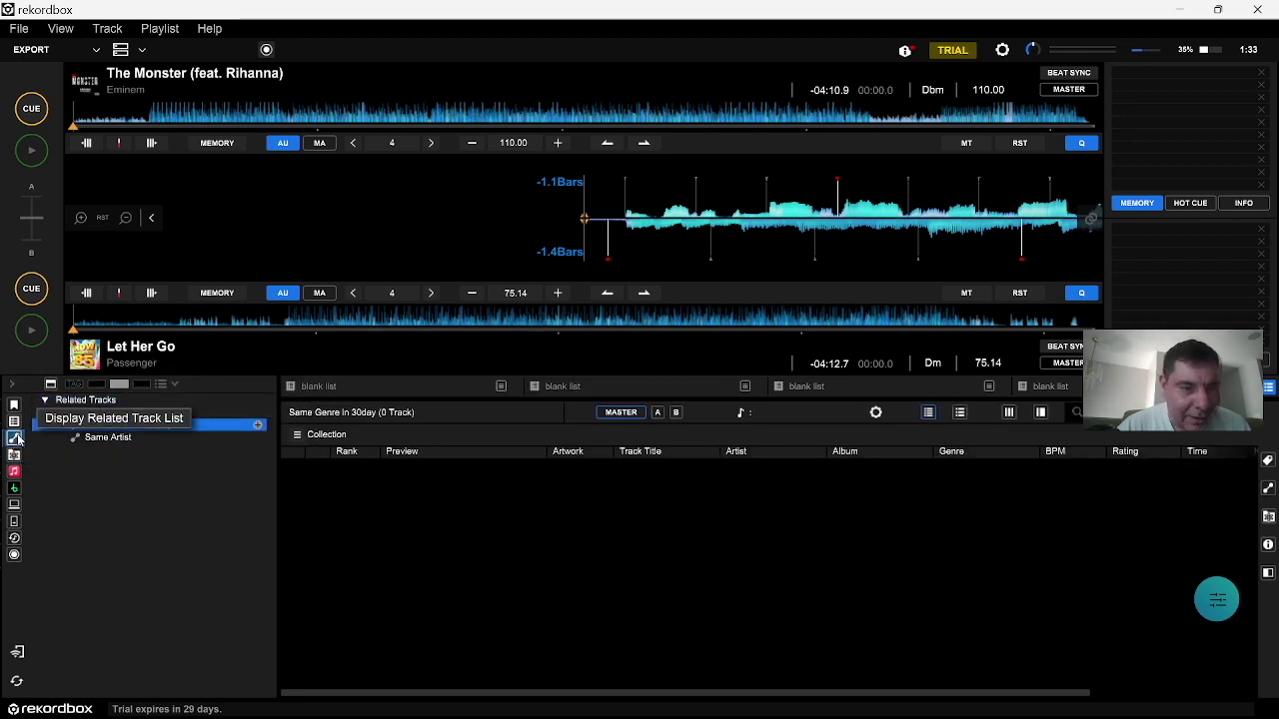
# Browse CUE Analysis Playlist and Untitled Playlist, ending on CUE Analysis Playlist in Column View.
pyautogui.click(14, 424)
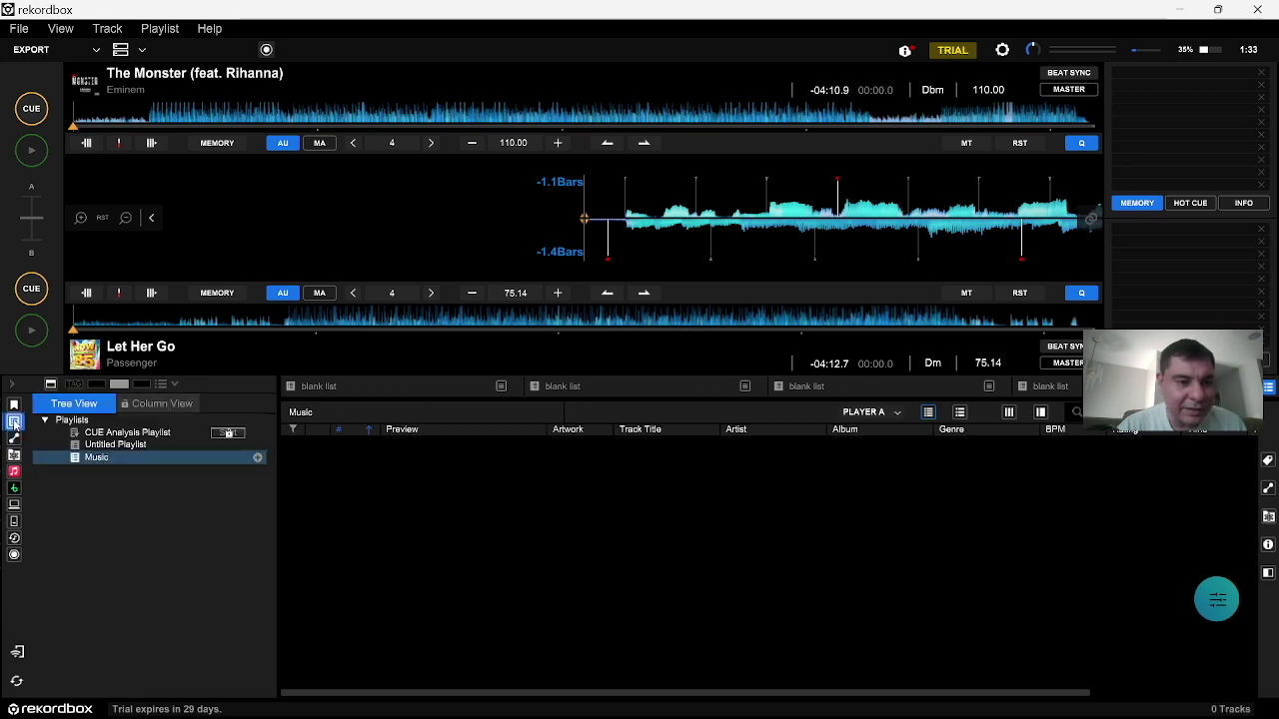
pyautogui.click(140, 433)
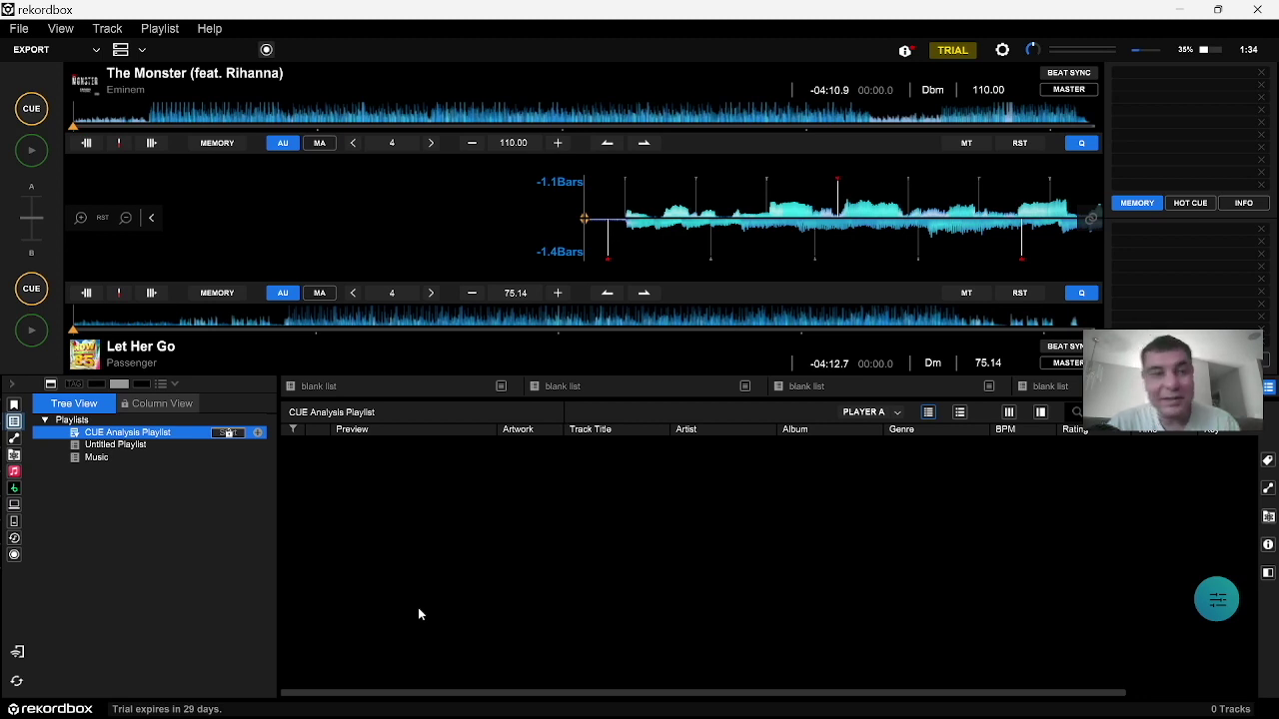
pyautogui.click(98, 446)
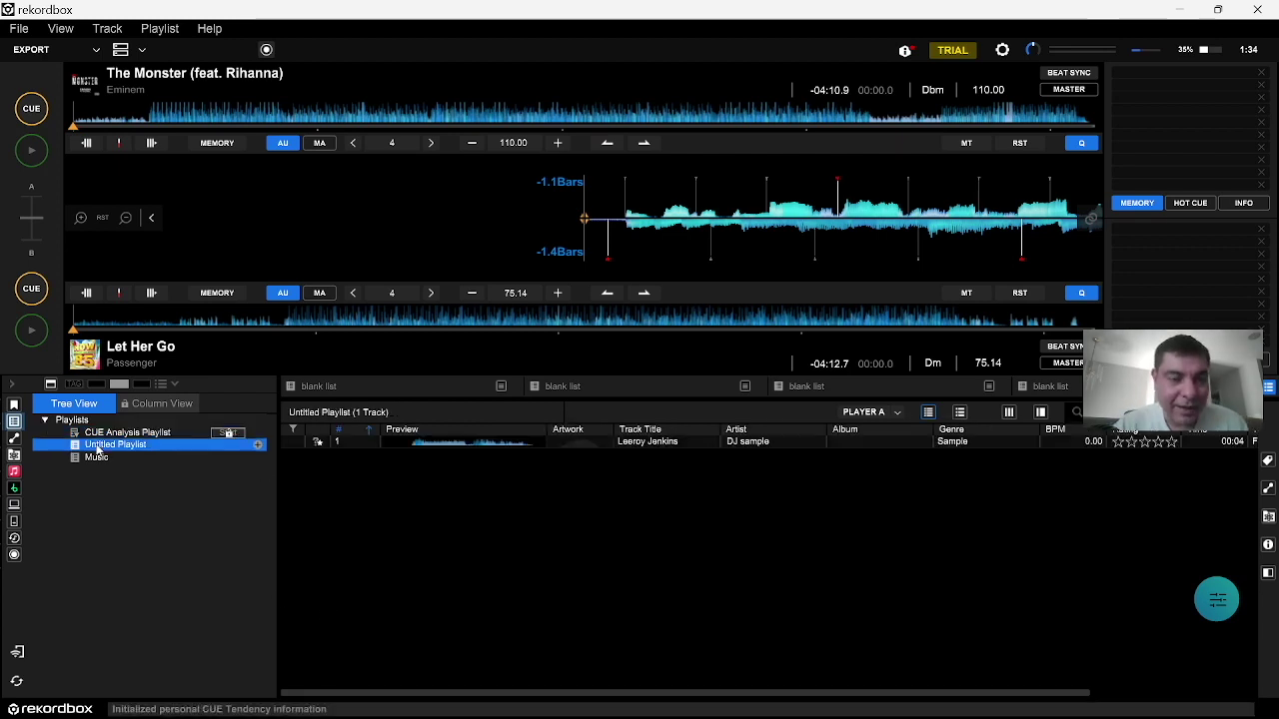
pyautogui.click(166, 432)
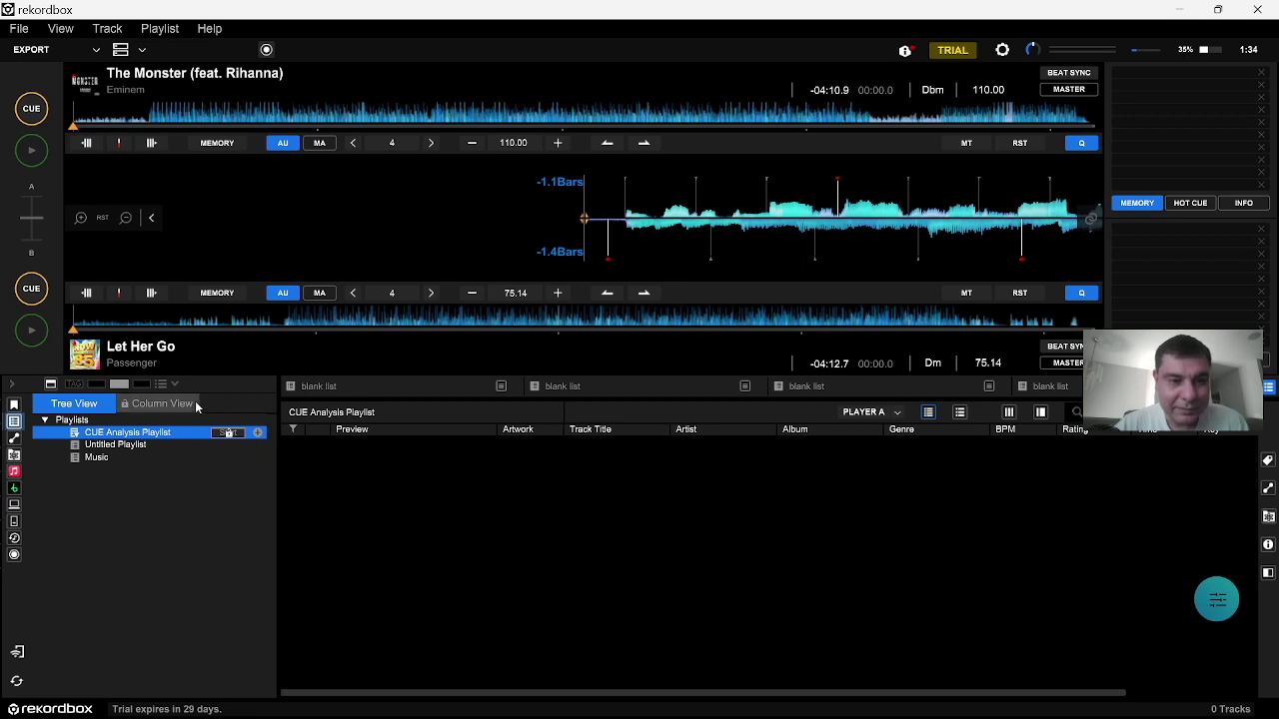
pyautogui.click(193, 409)
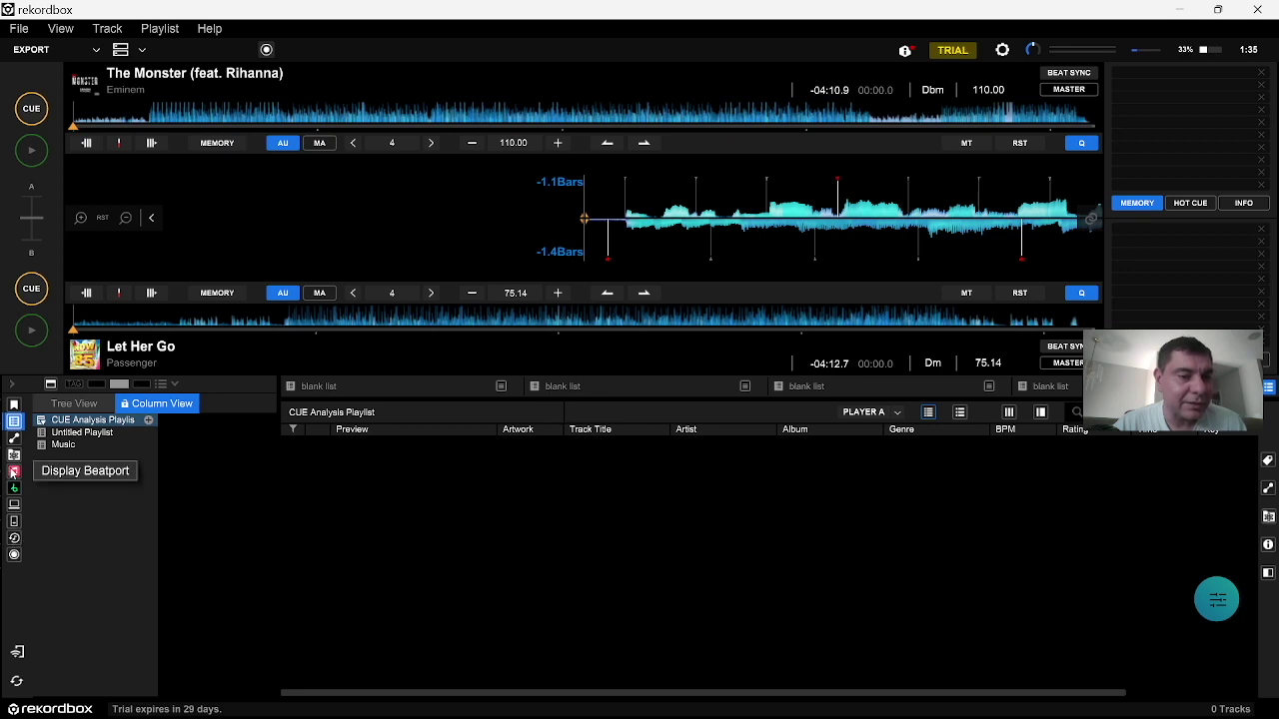
# Open Preferences and search the settings for 'cue'.
pyautogui.click(1002, 49)
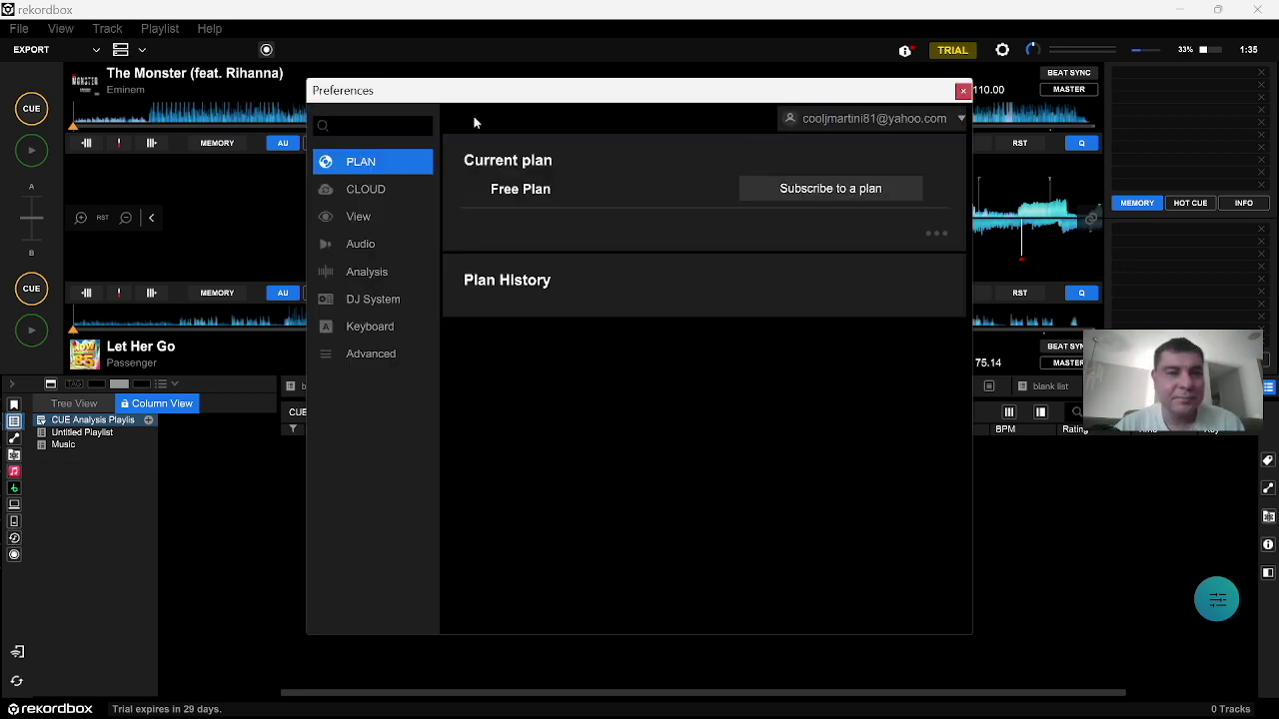
pyautogui.click(391, 126)
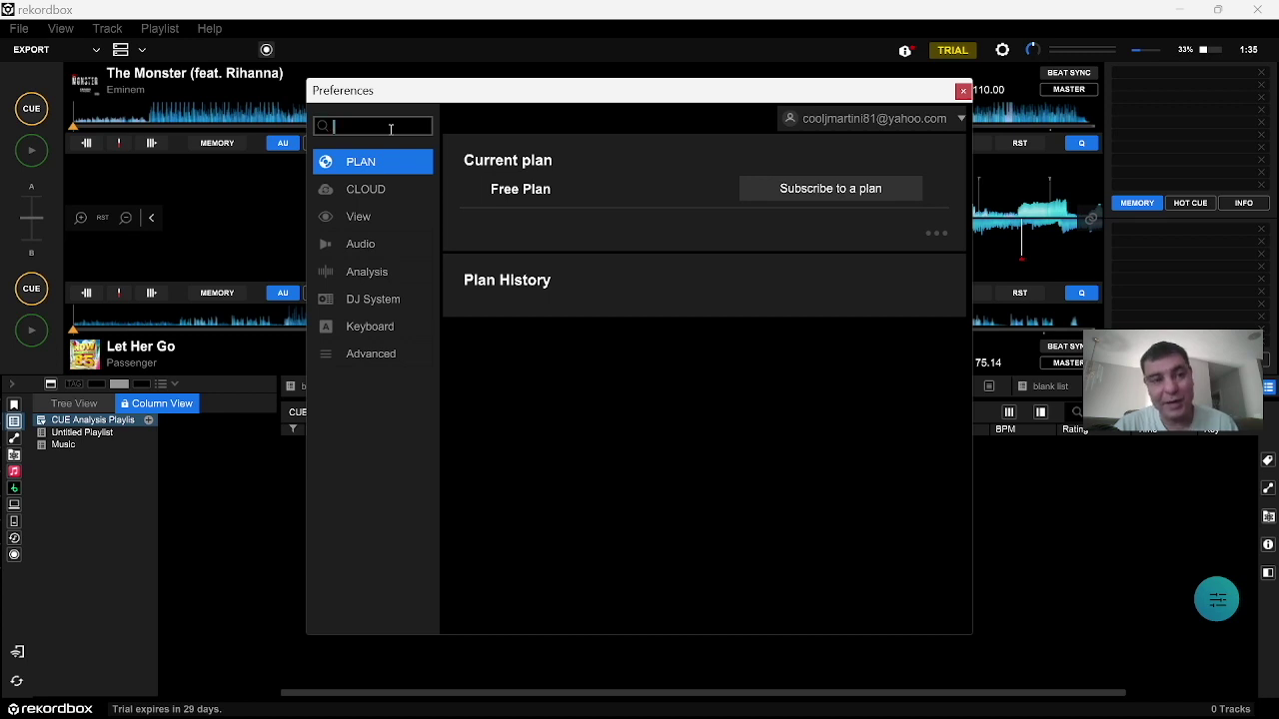
pyautogui.write('co')
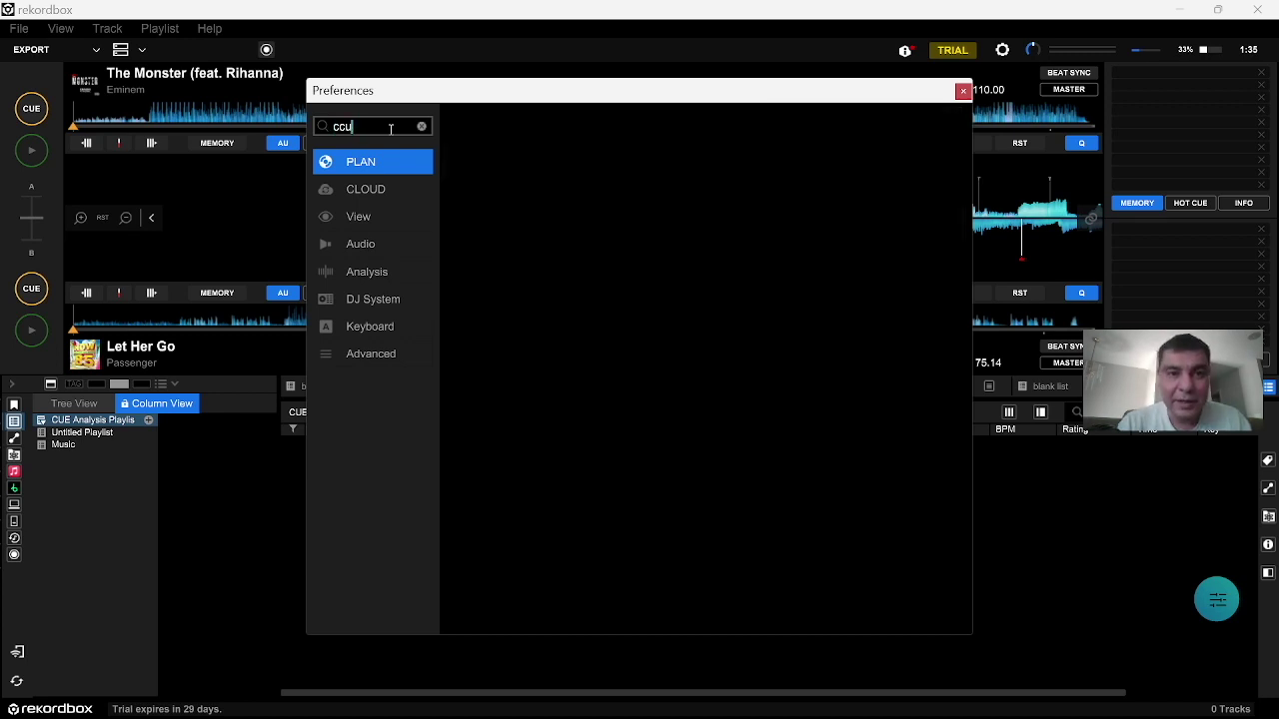
pyautogui.press('BackSpace')
pyautogui.write('ue')
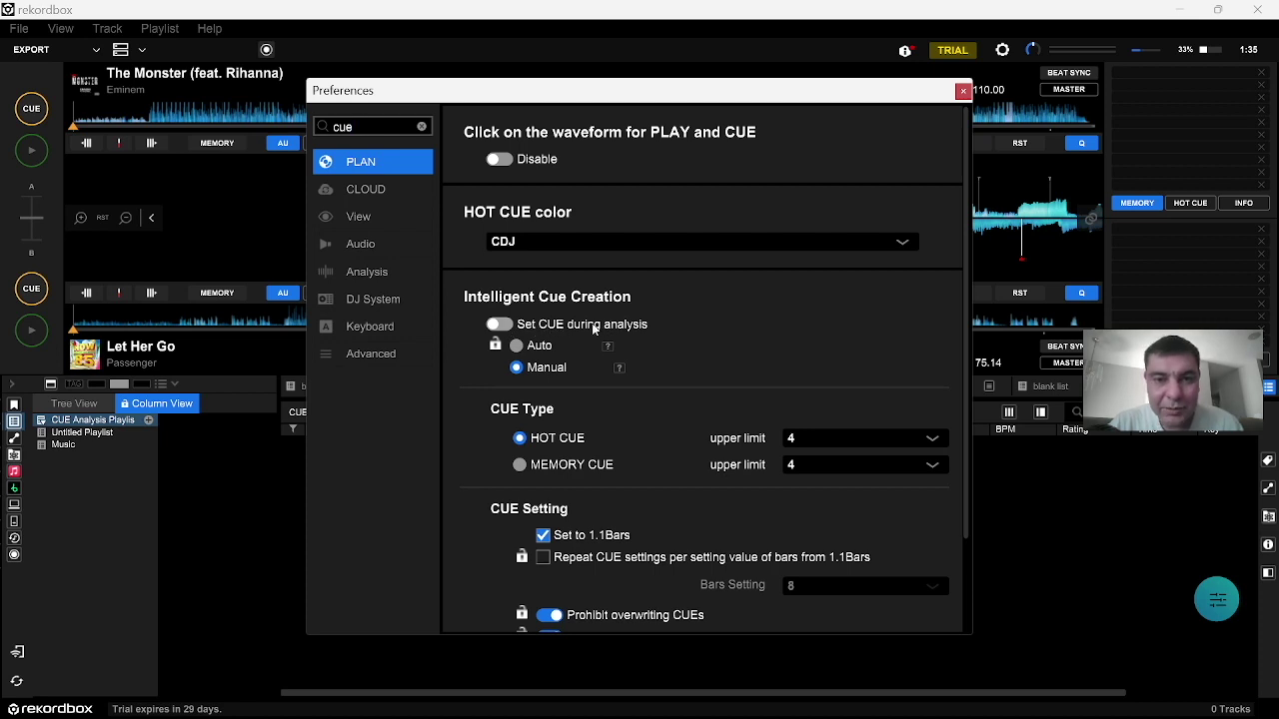
# Turn on Set CUE during analysis and browse the HOT CUE upper limit choices.
pyautogui.click(499, 325)
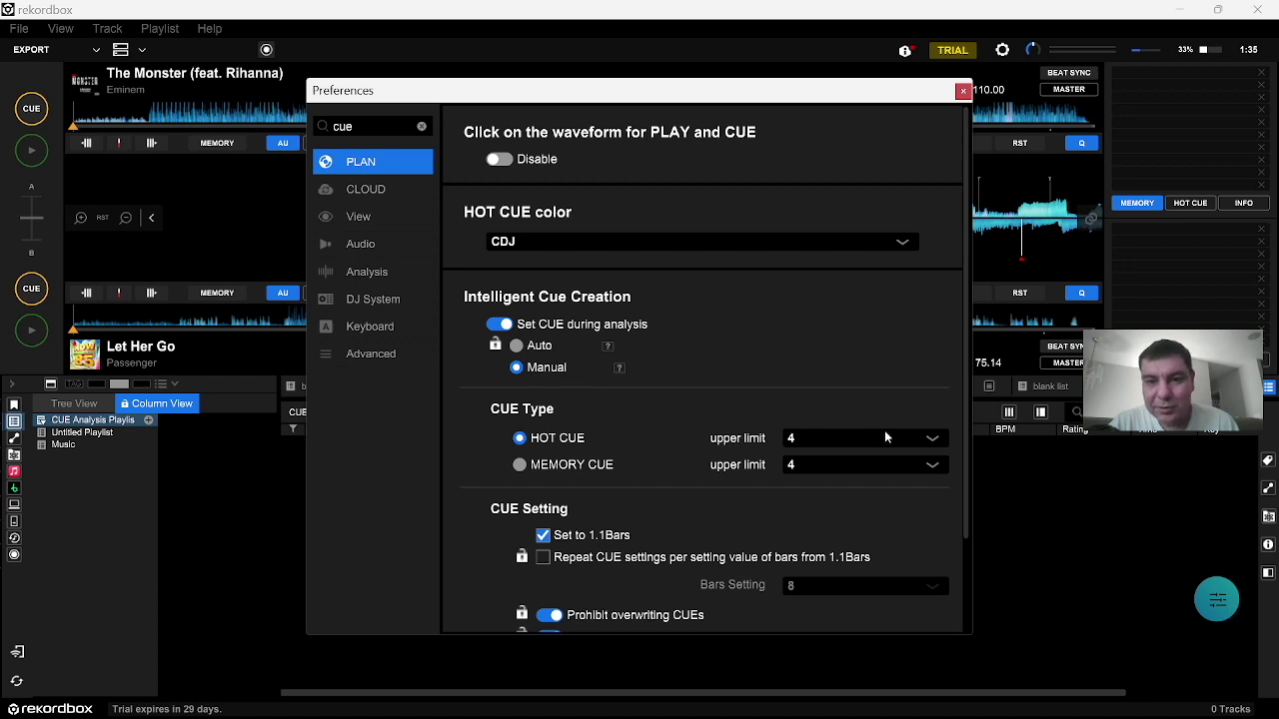
pyautogui.click(926, 441)
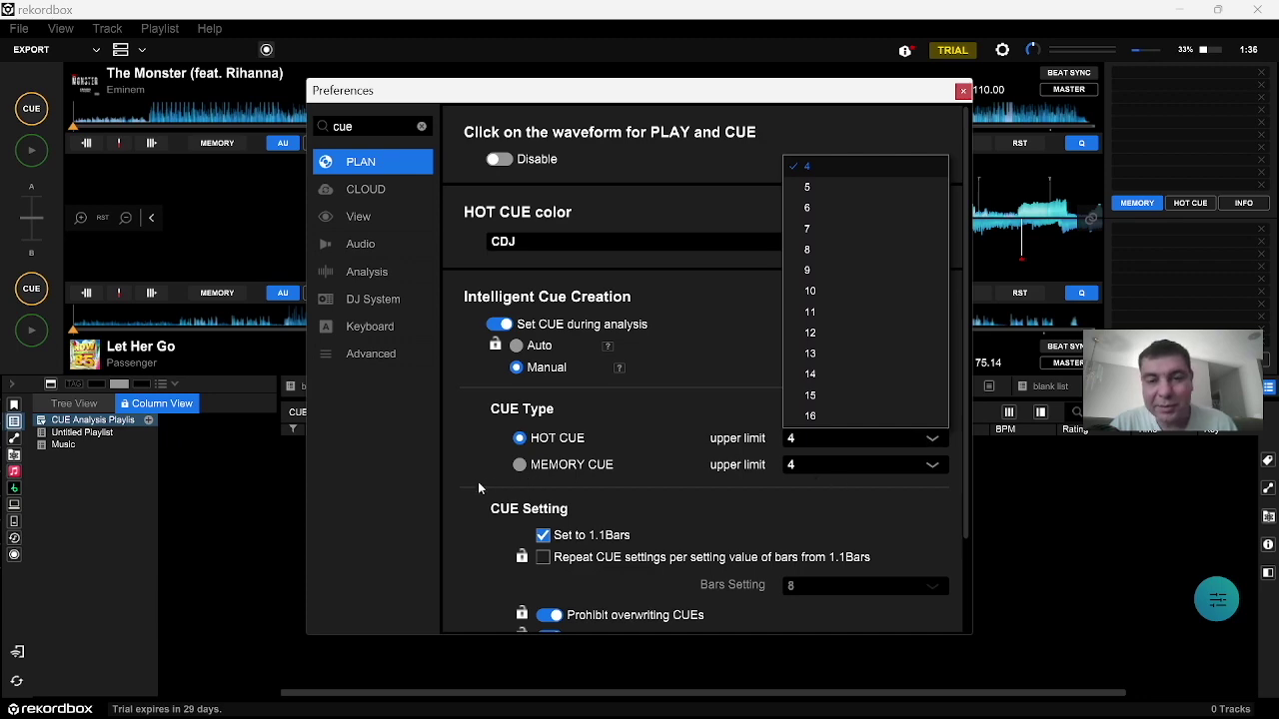
pyautogui.moveTo(965, 469); pyautogui.dragTo(963, 577)
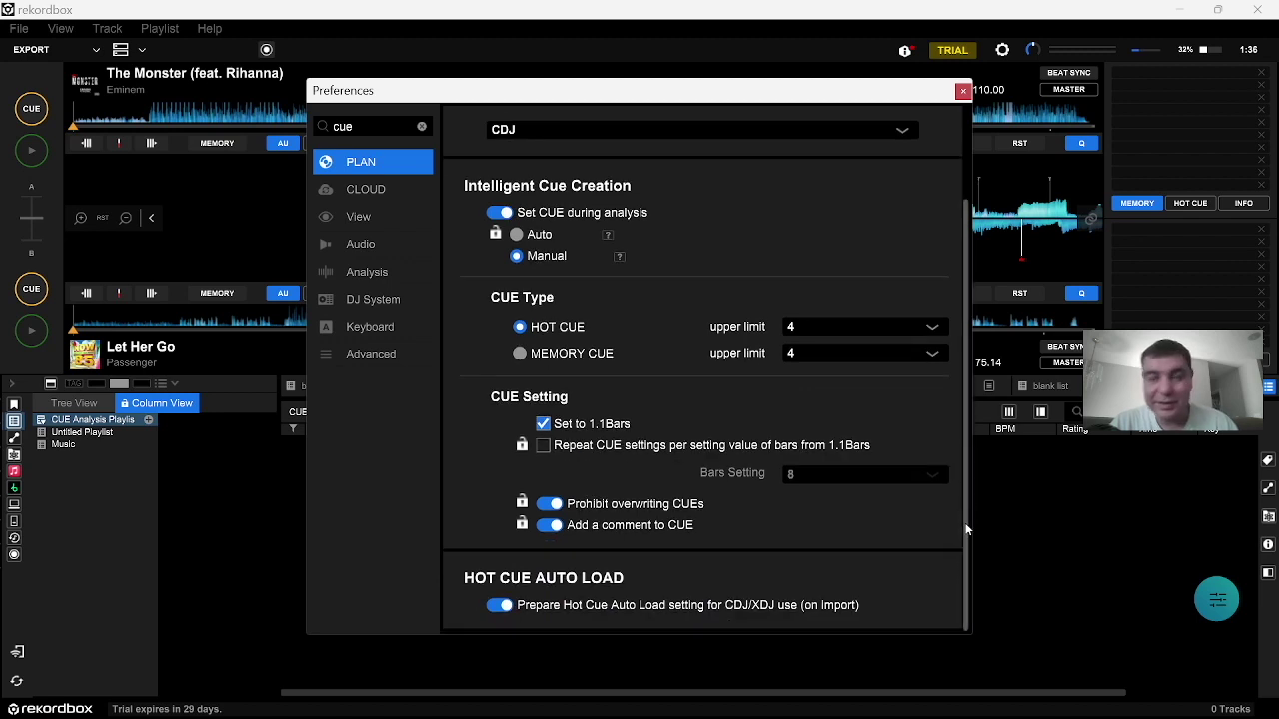
pyautogui.moveTo(965, 530); pyautogui.dragTo(945, 437)
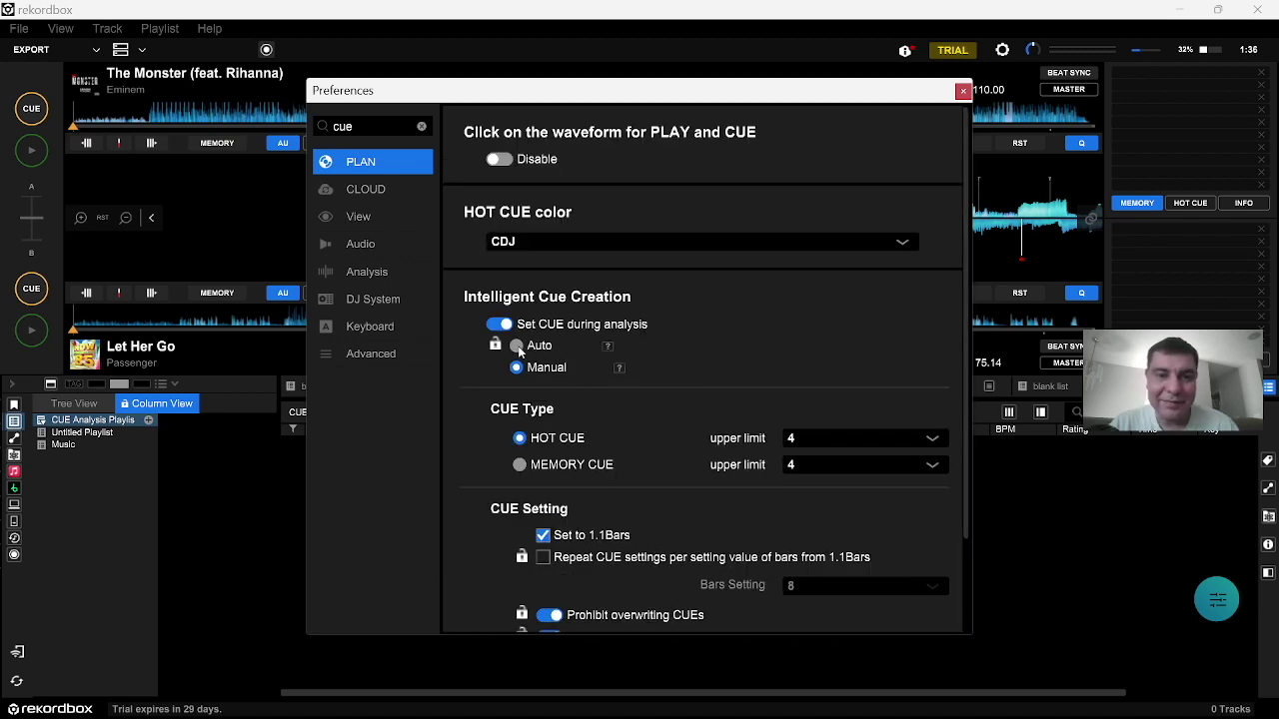
# Set Intelligent Cue Creation to Auto, leave Set CUE during analysis off, and clear the search.
pyautogui.click(518, 347)
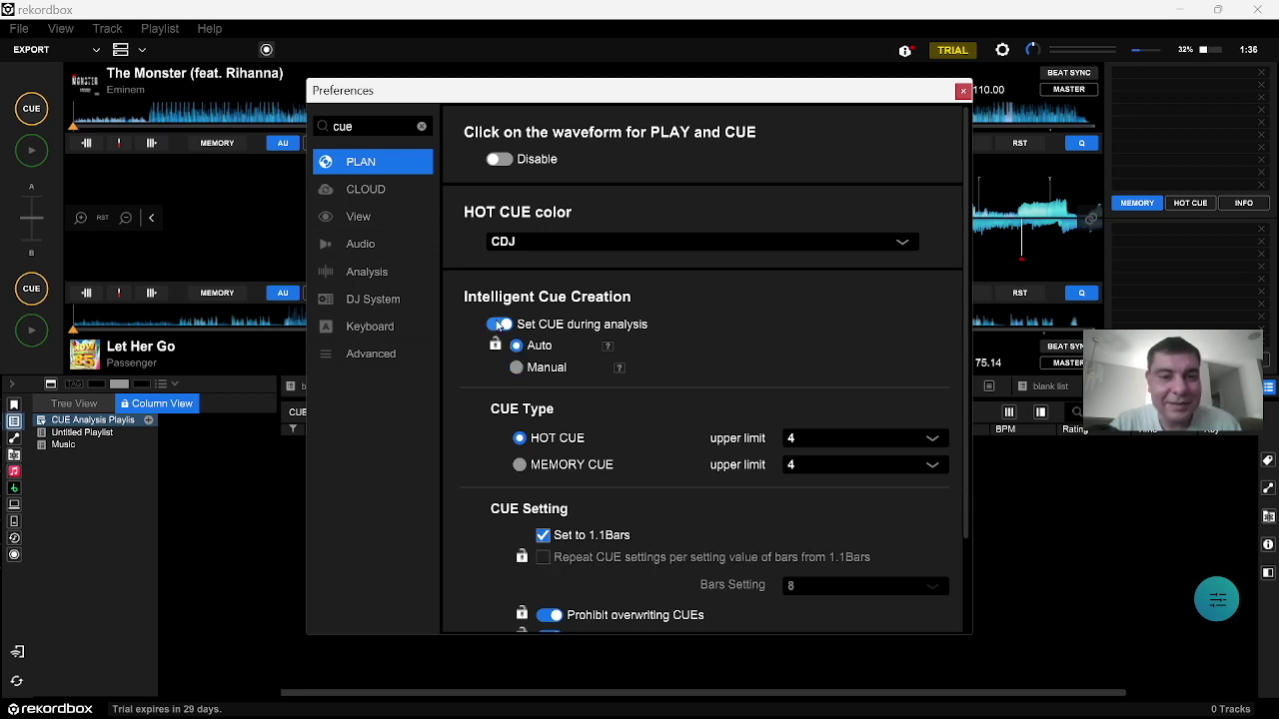
pyautogui.click(500, 324)
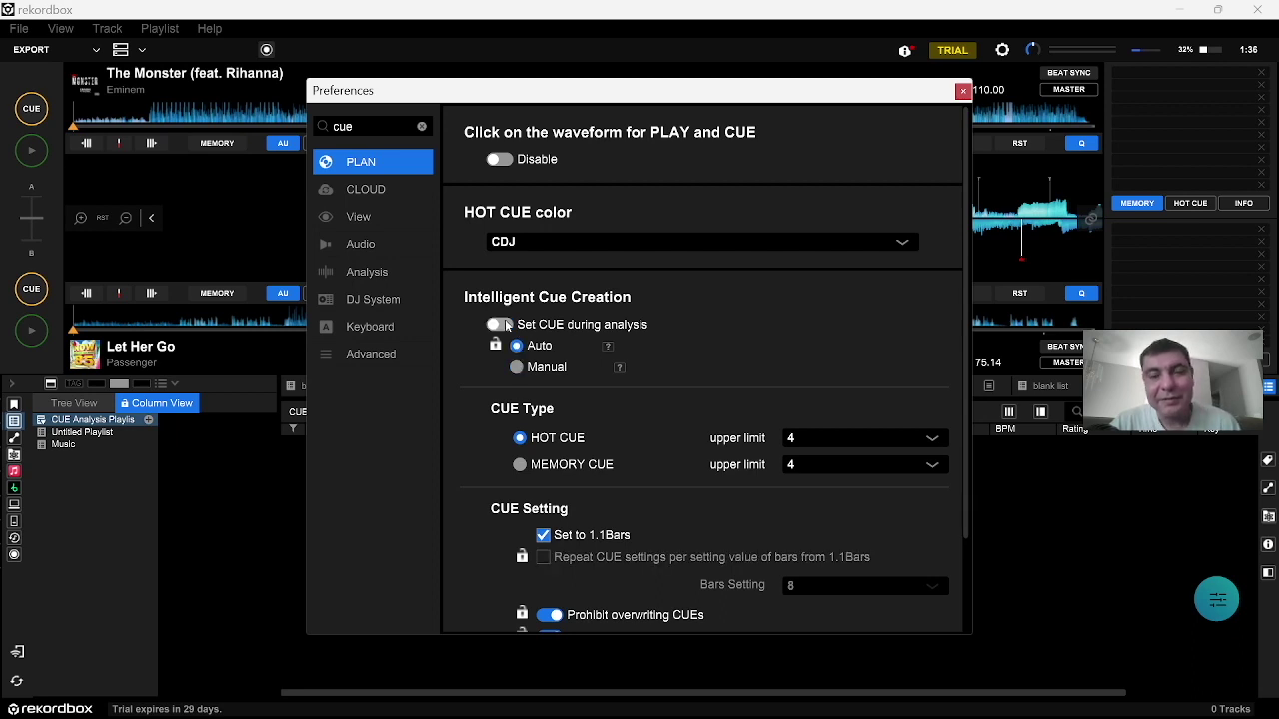
pyautogui.click(499, 324)
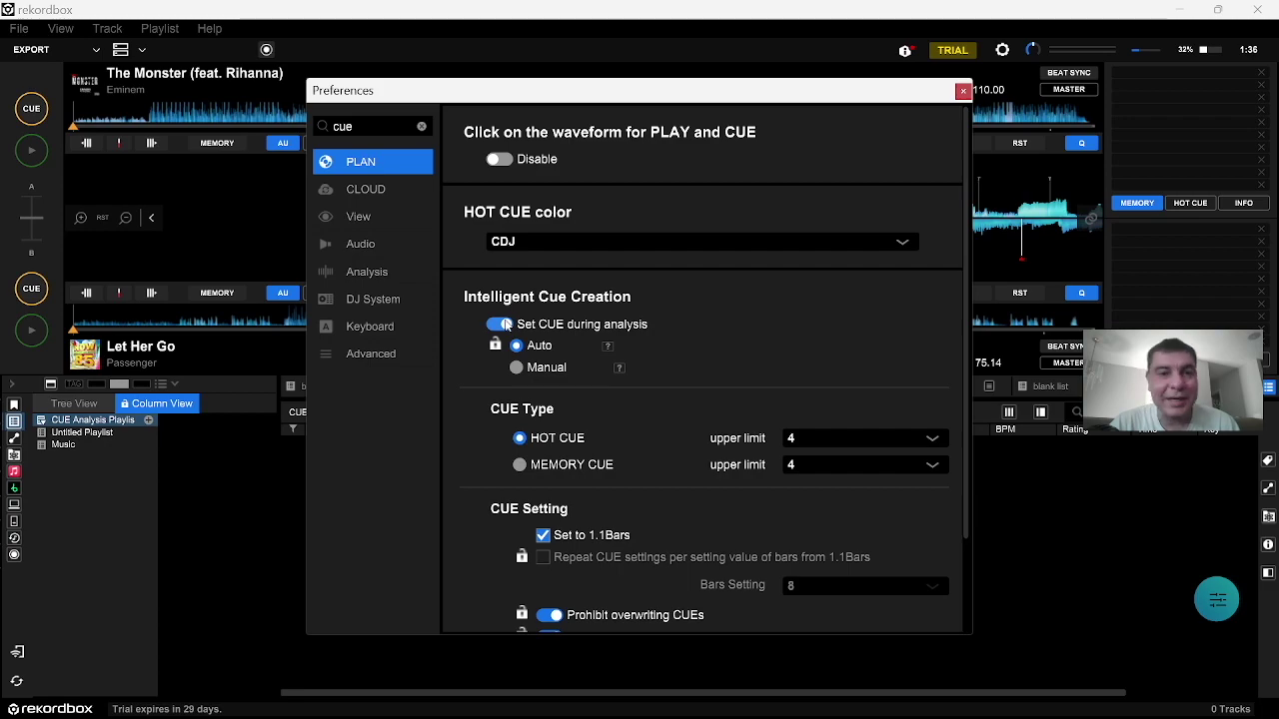
pyautogui.click(500, 325)
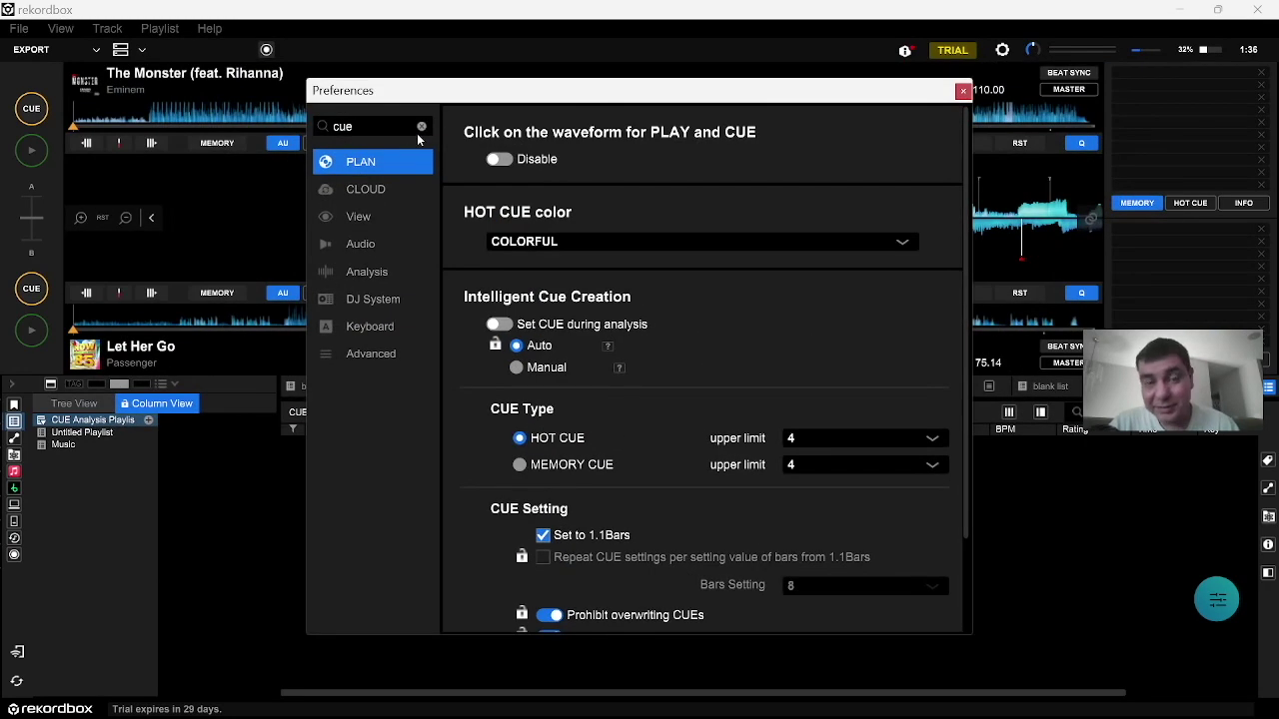
pyautogui.click(421, 126)
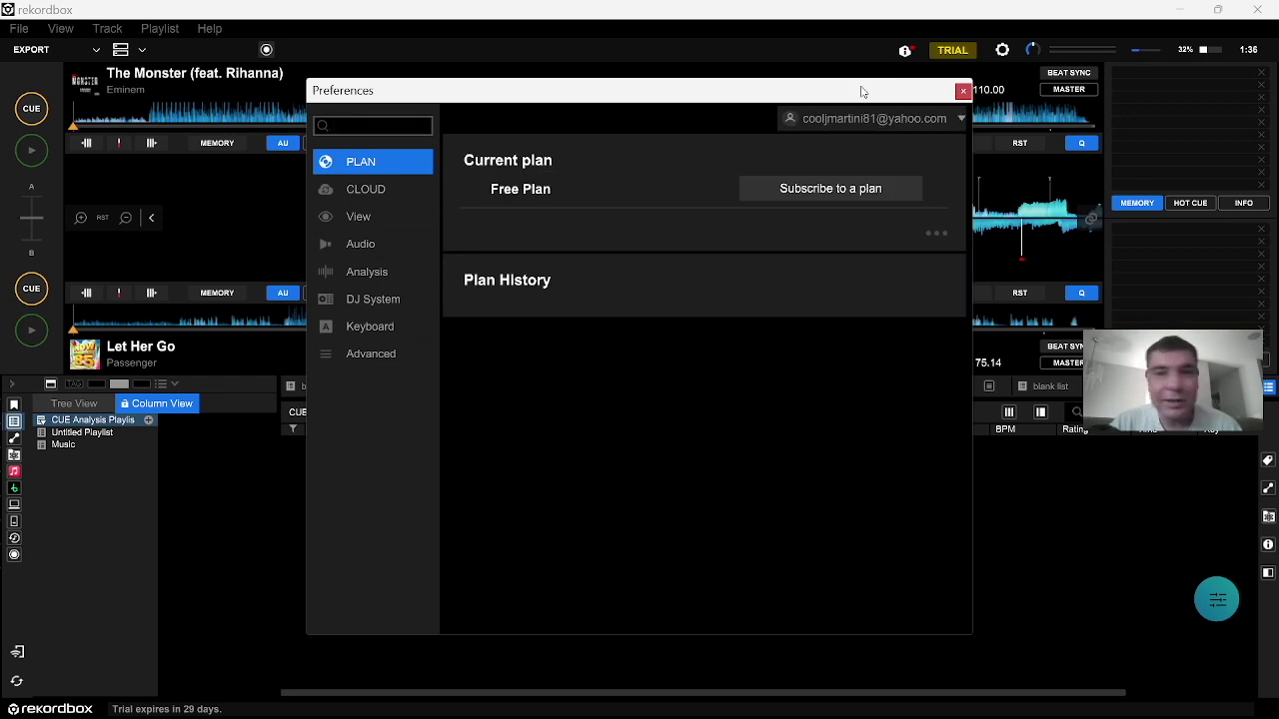
# Close Preferences, toggle the track filters, and list the USA Top40 folder tracks via Explorer.
pyautogui.click(963, 92)
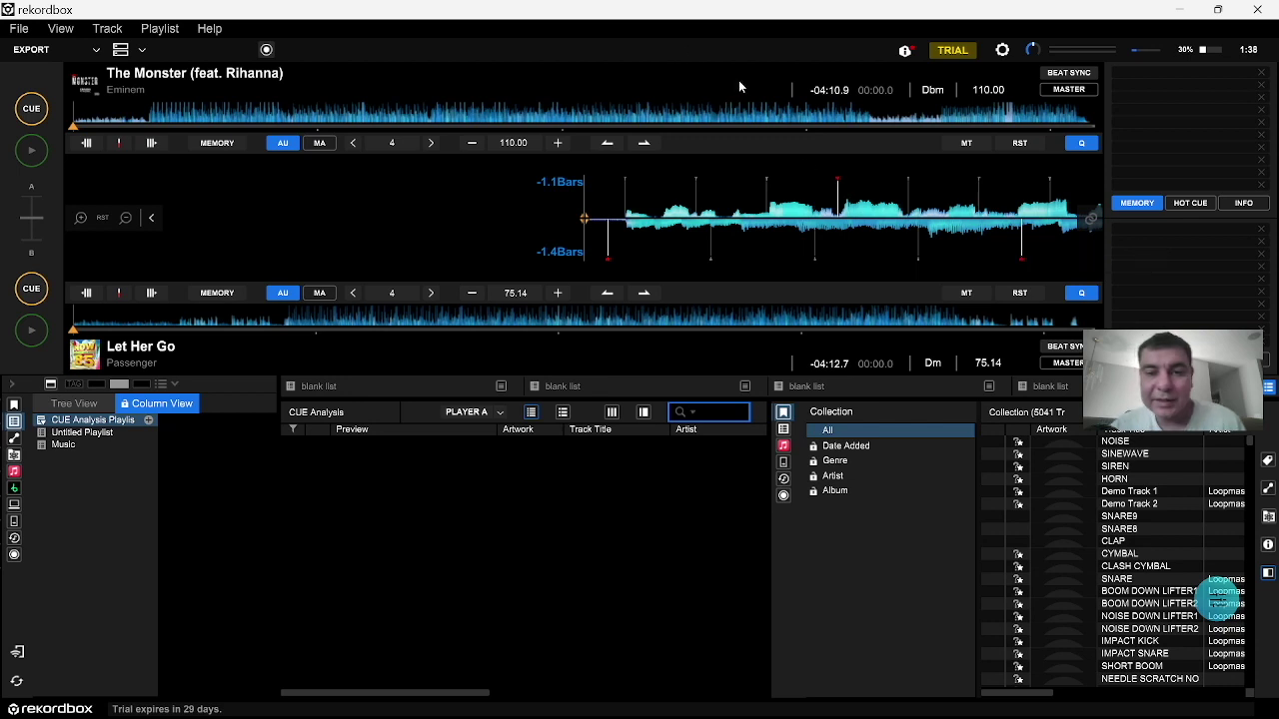
pyautogui.click(643, 413)
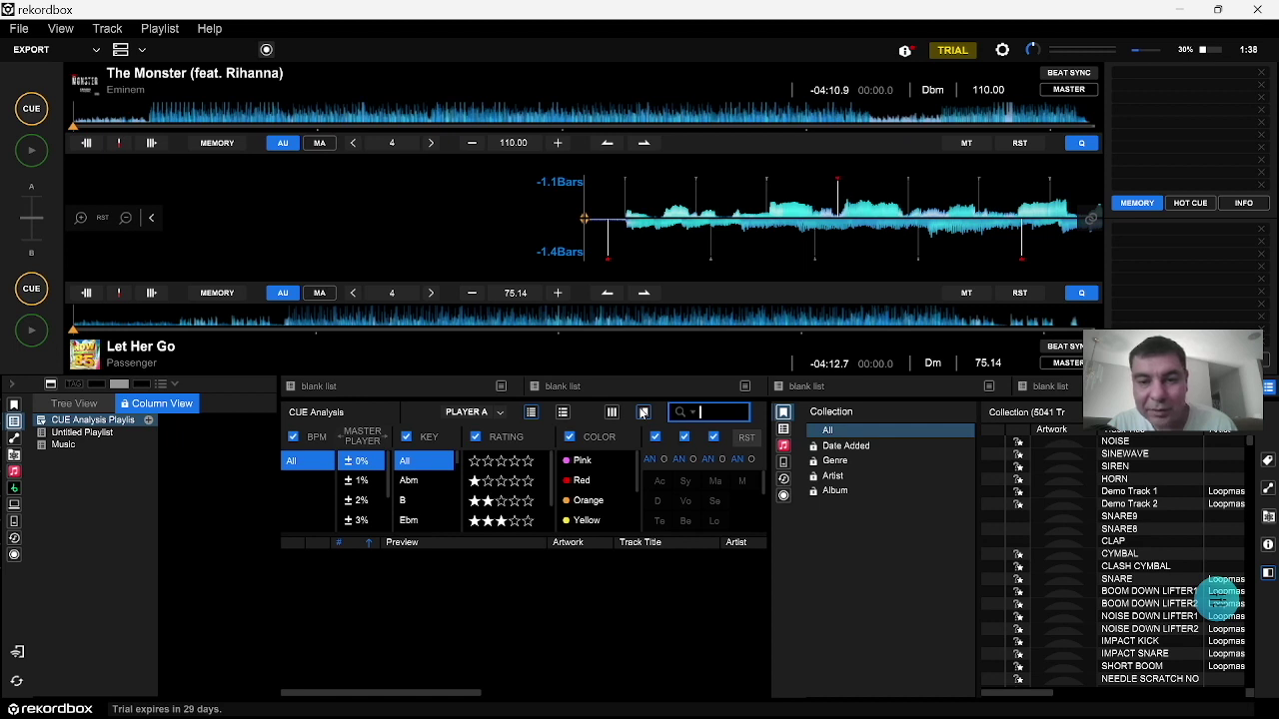
pyautogui.click(643, 412)
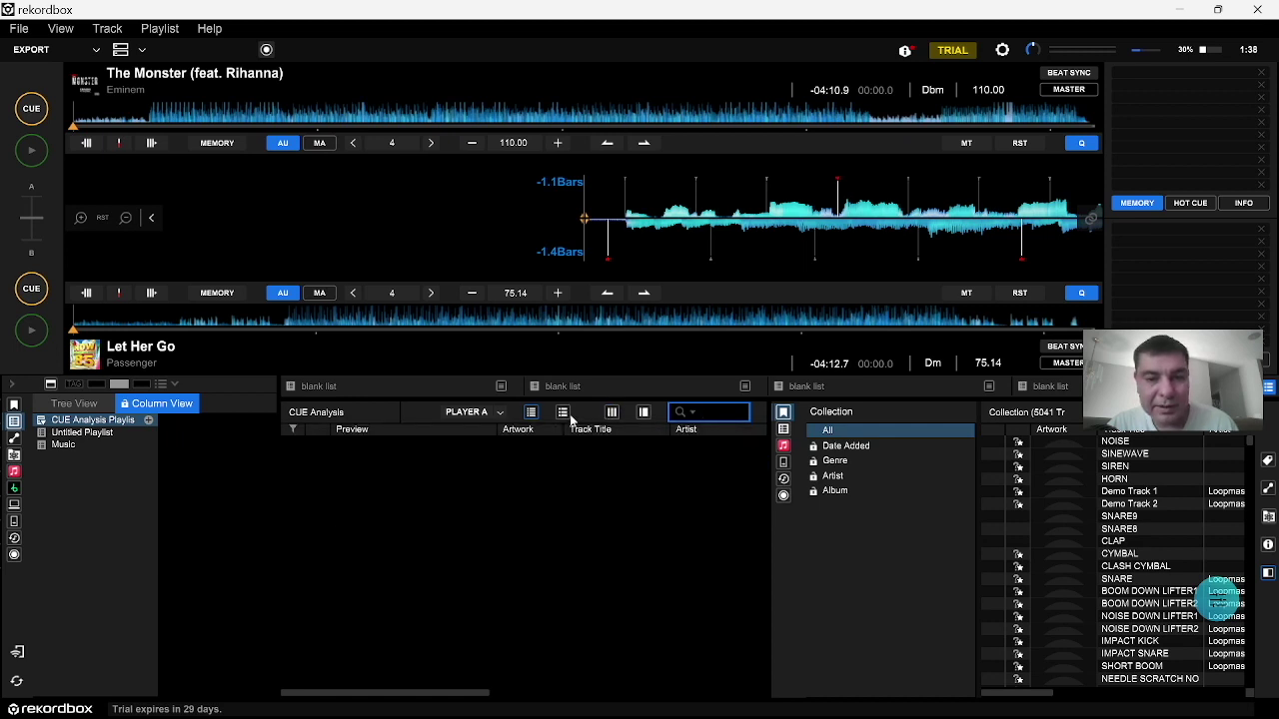
pyautogui.click(569, 417)
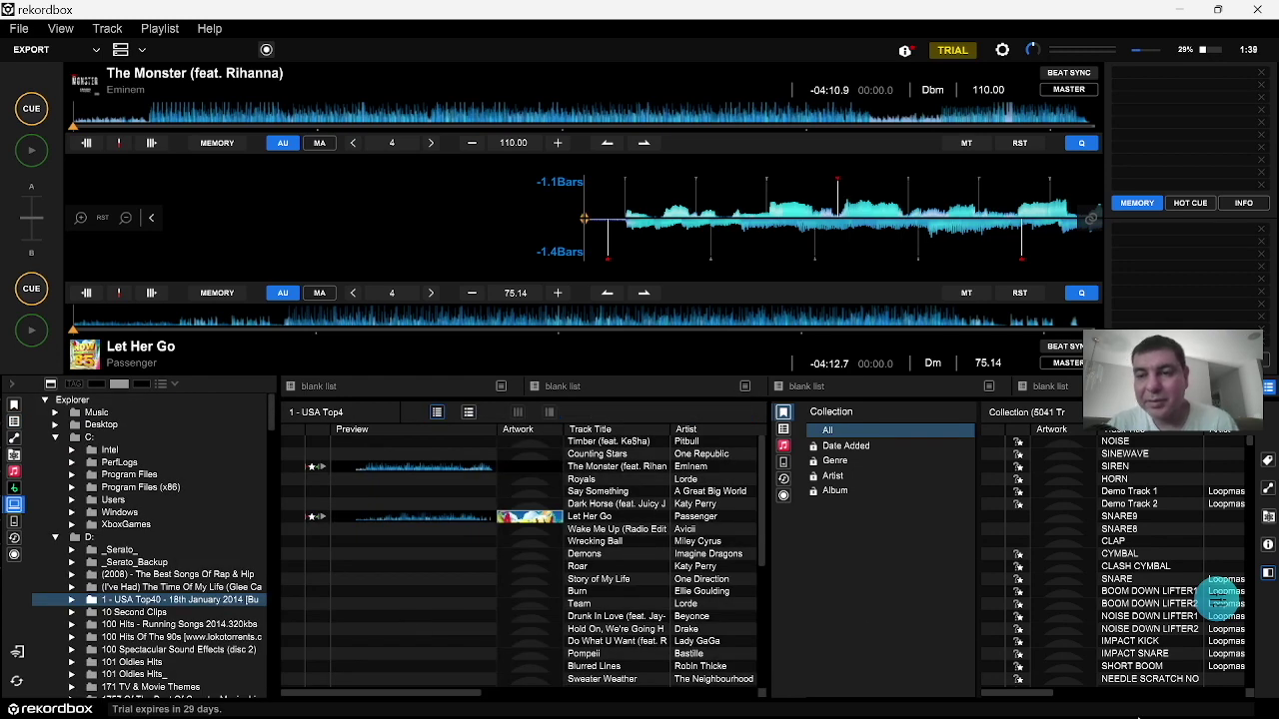
# Hide the Collection side panel and remove the Attribute column from the track list.
pyautogui.click(1267, 575)
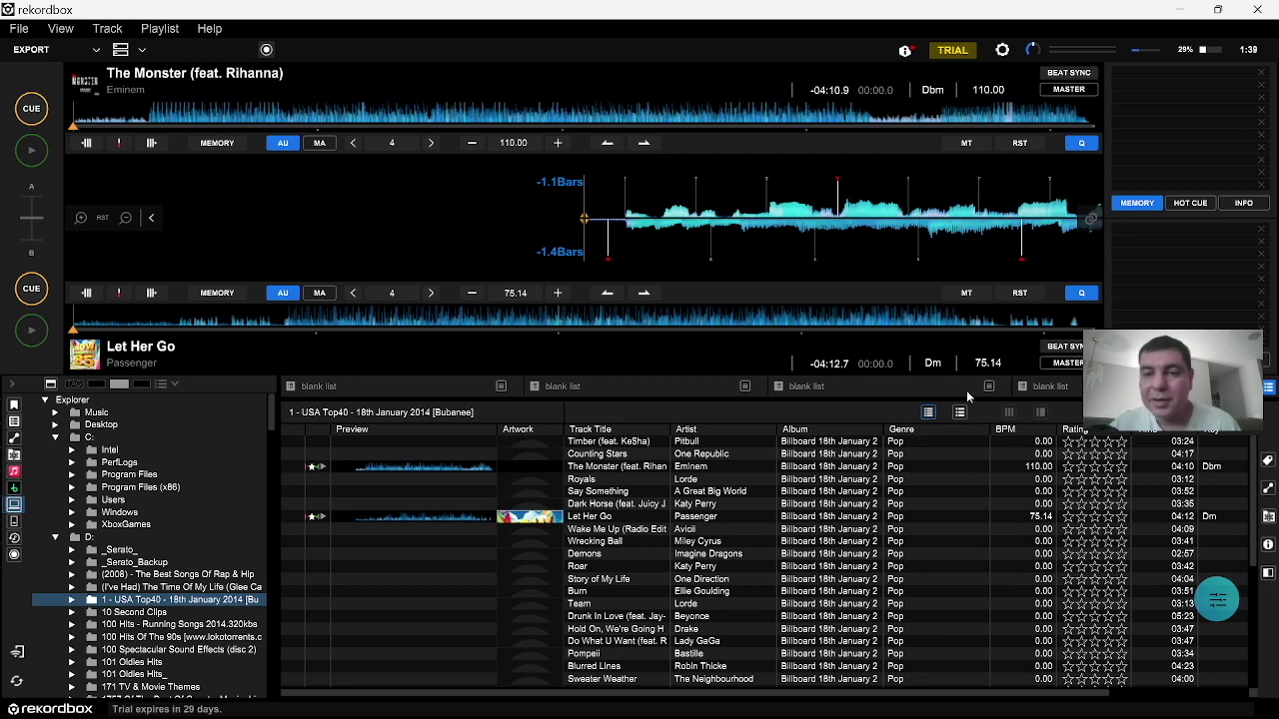
pyautogui.rightClick(839, 437)
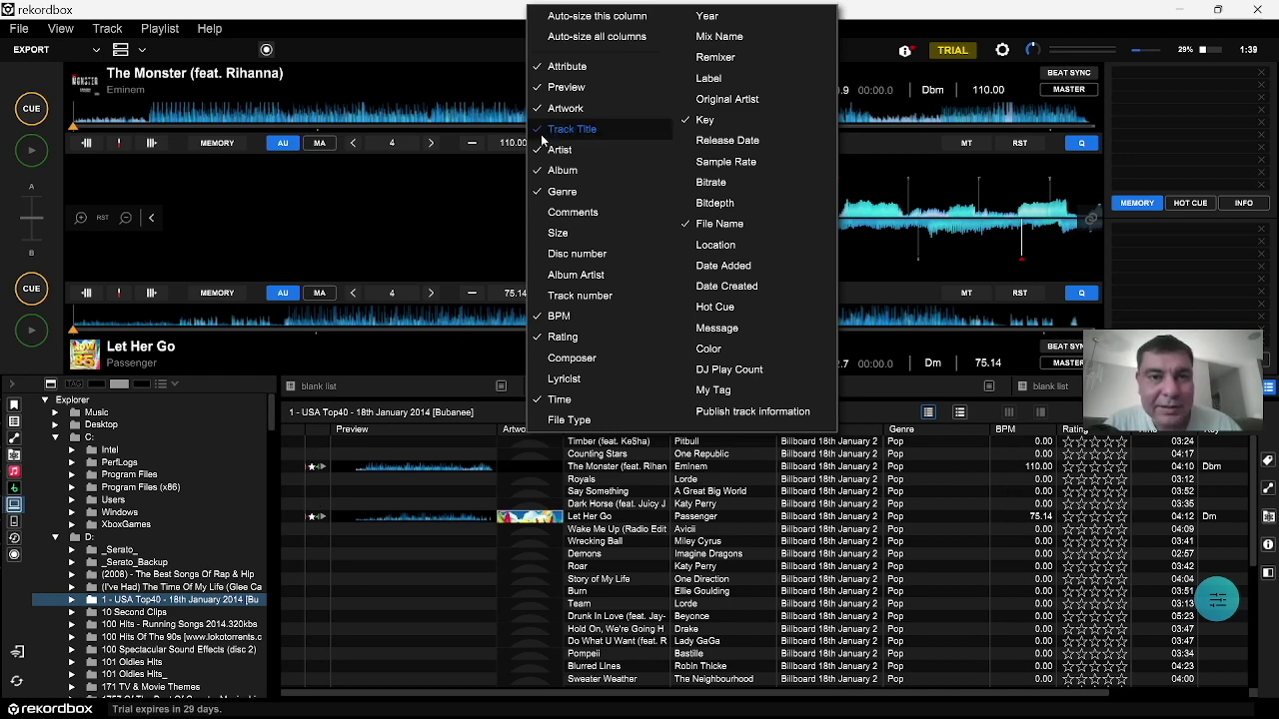
pyautogui.click(556, 68)
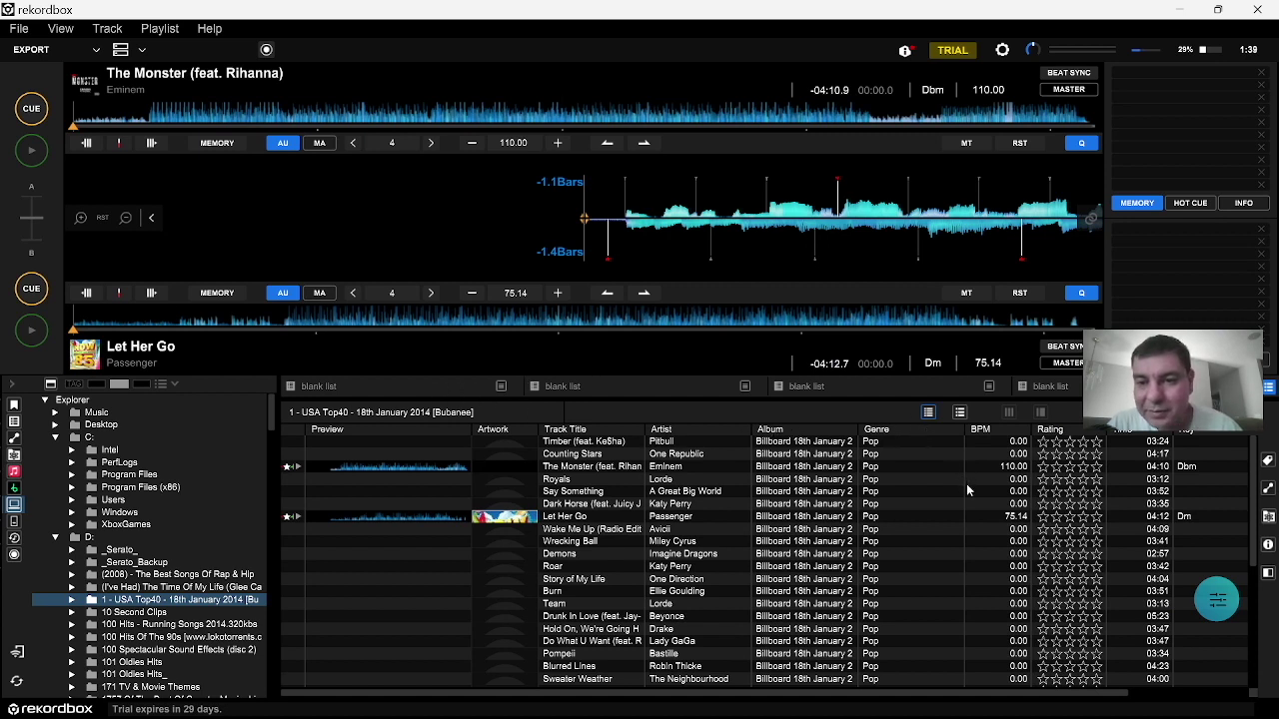
# Narrow the Genre column, widen File Name to show full names, and remove the Rating column.
pyautogui.click(963, 563)
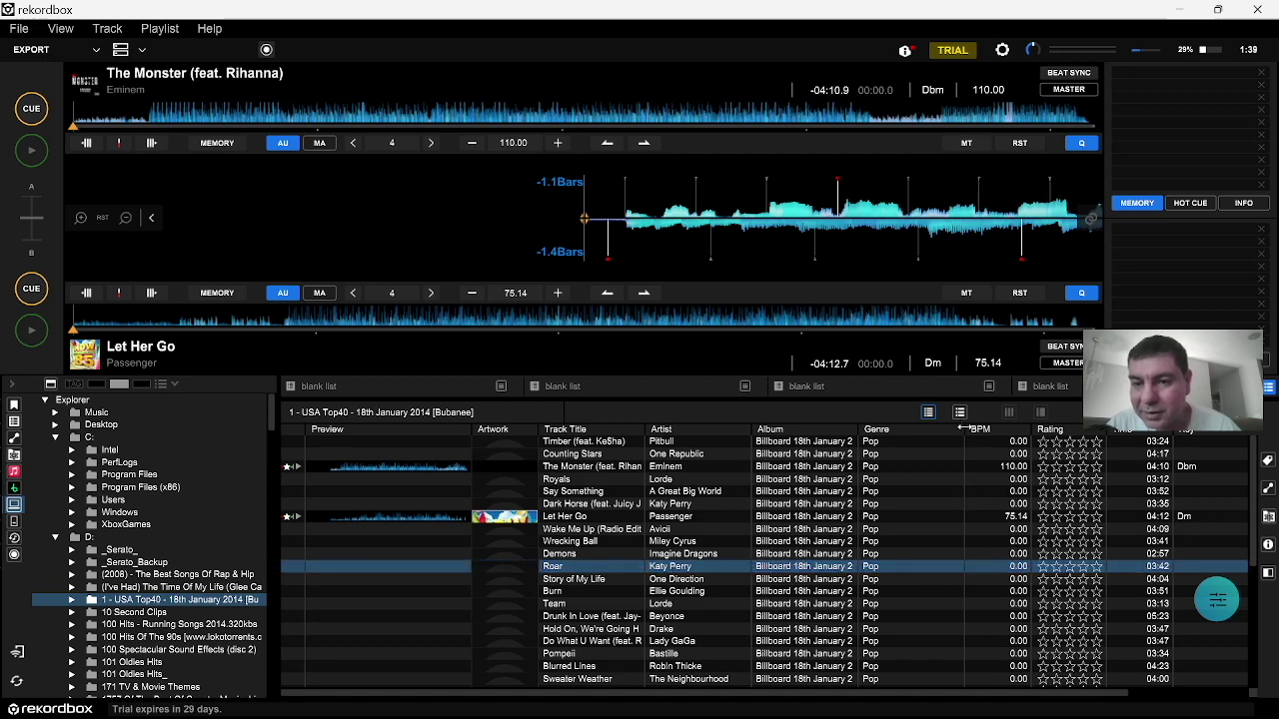
pyautogui.moveTo(963, 431); pyautogui.dragTo(904, 438)
pyautogui.moveTo(1207, 434); pyautogui.dragTo(1163, 447)
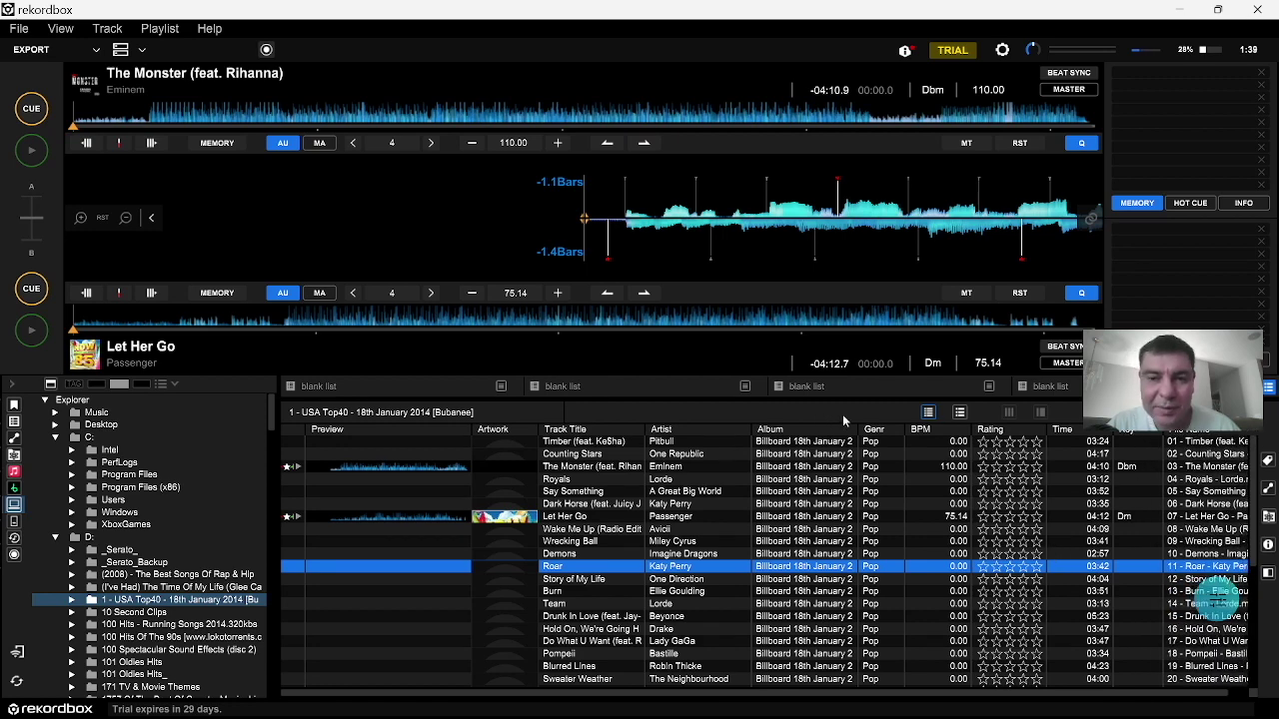
pyautogui.rightClick(996, 432)
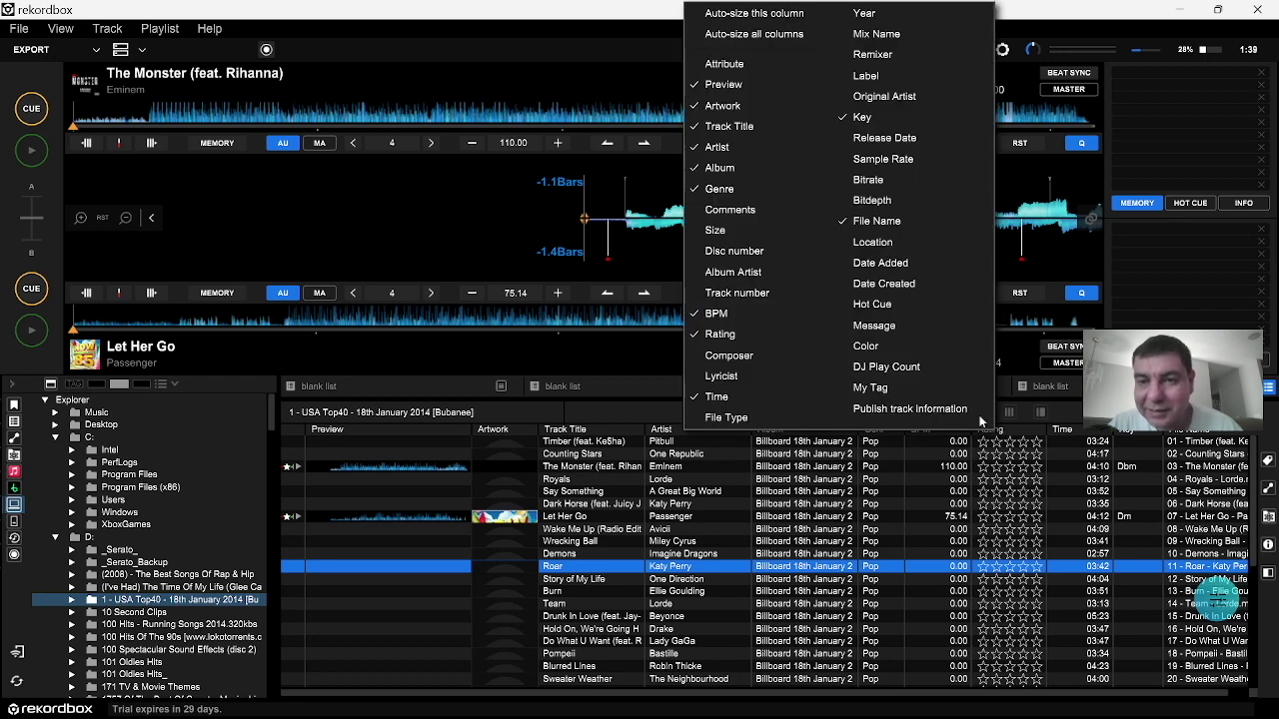
pyautogui.click(721, 335)
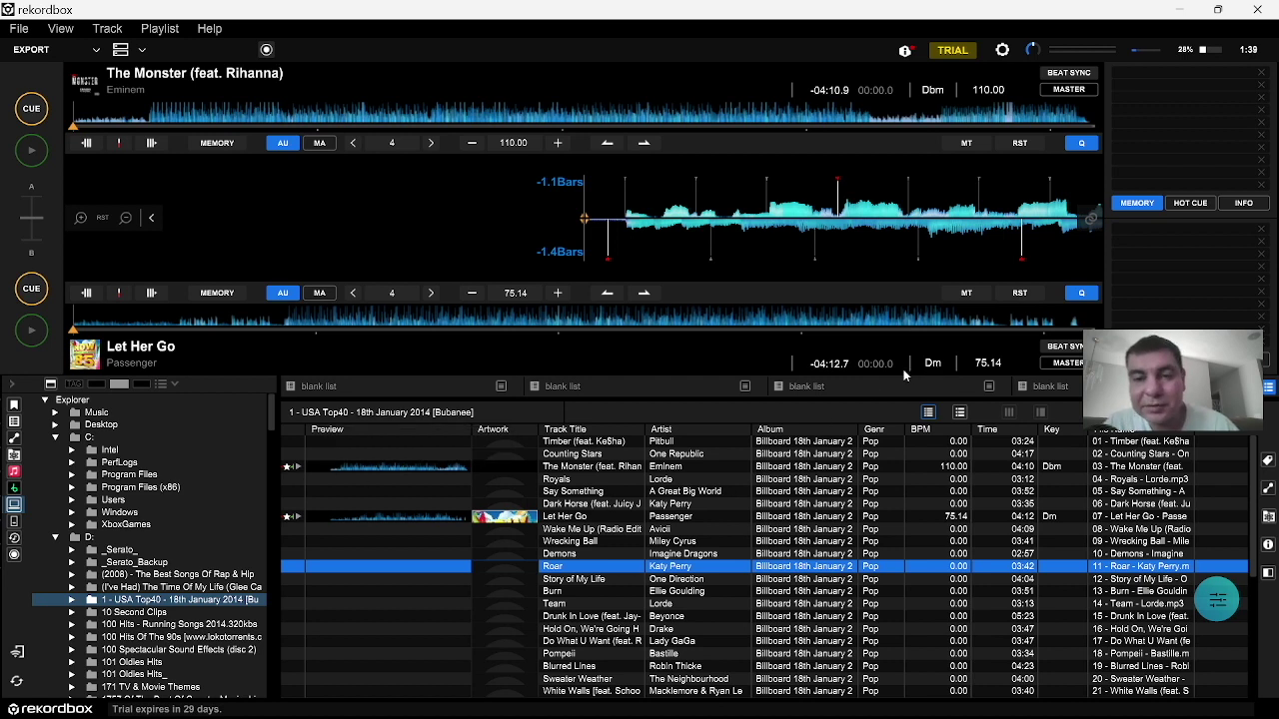
# Narrow the Artist column slightly and widen Track Title to show full titles like 'The Monster (feat. Rihanna)'.
pyautogui.rightClick(740, 432)
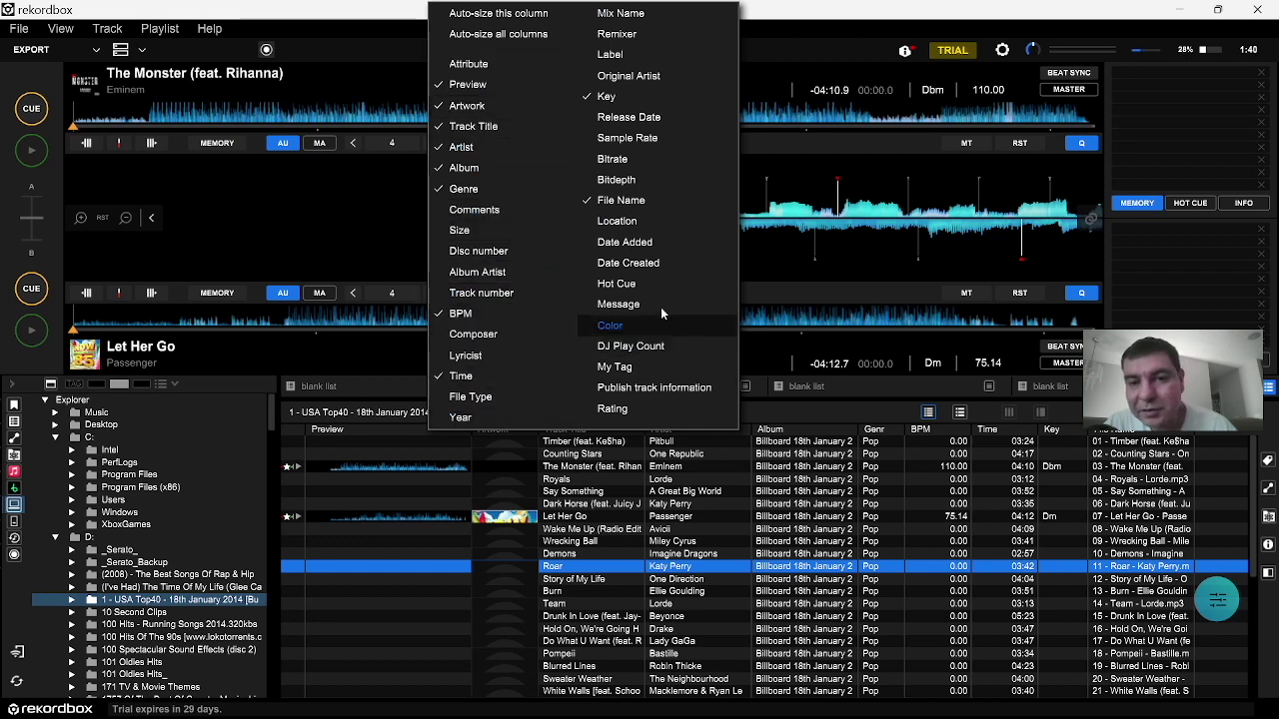
pyautogui.click(804, 420)
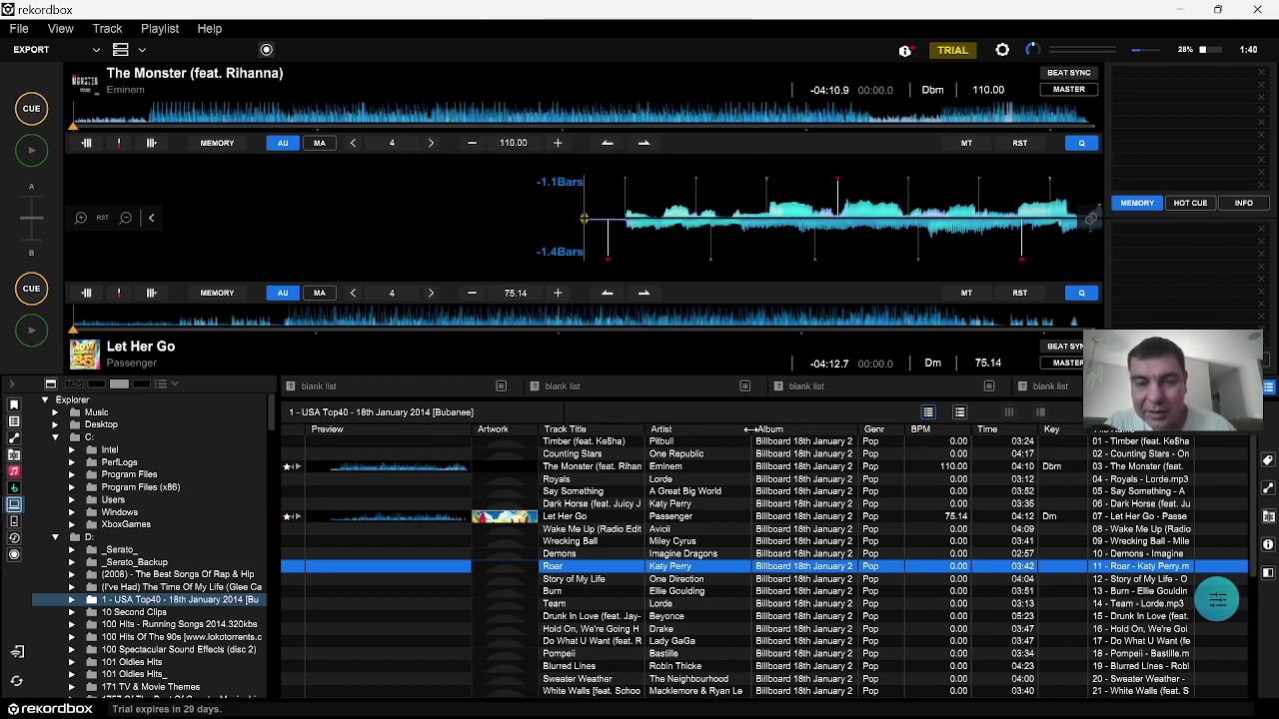
pyautogui.moveTo(751, 430)
pyautogui.mouseDown()
pyautogui.moveTo(739, 435)
pyautogui.moveTo(765, 440)
pyautogui.mouseUp()
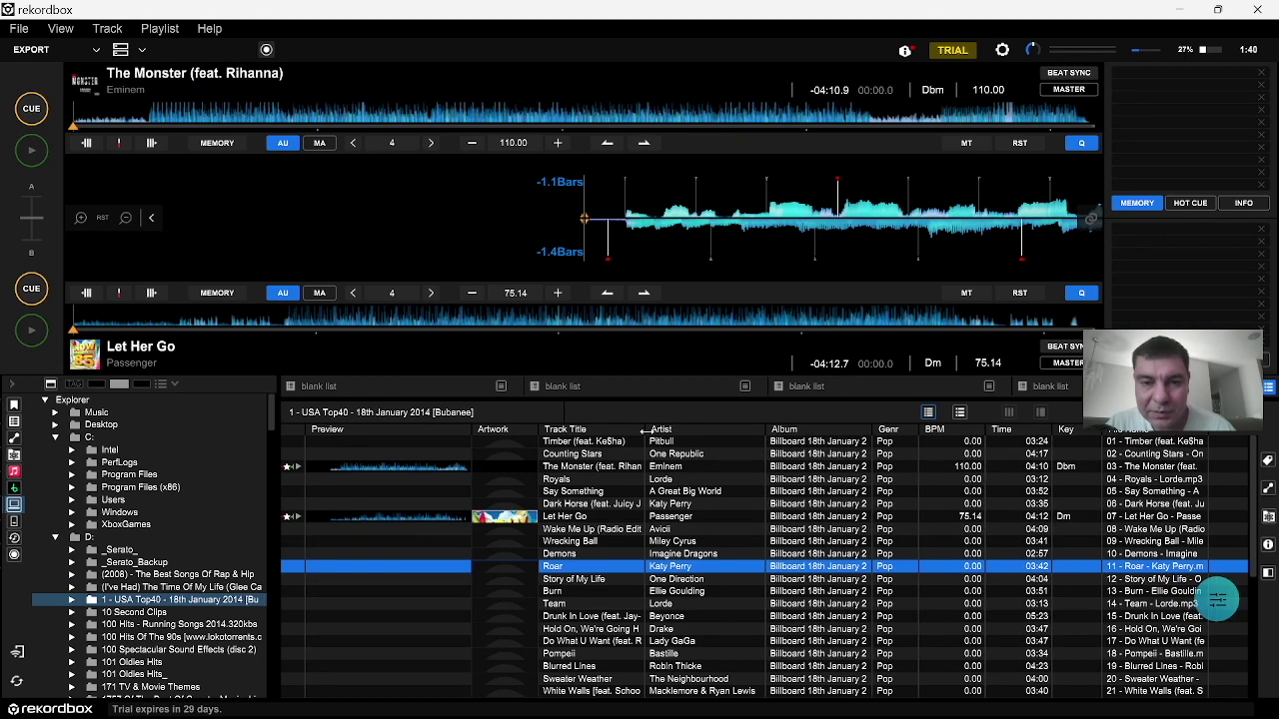
pyautogui.moveTo(643, 429); pyautogui.dragTo(684, 436)
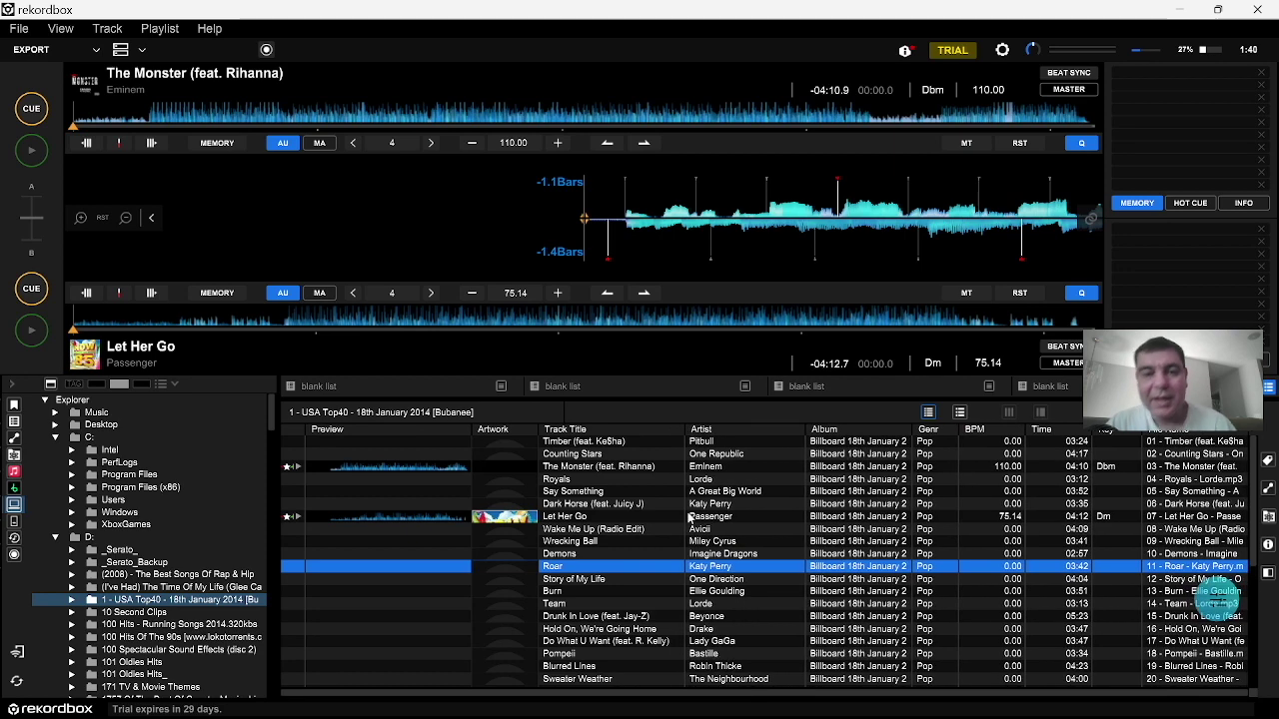